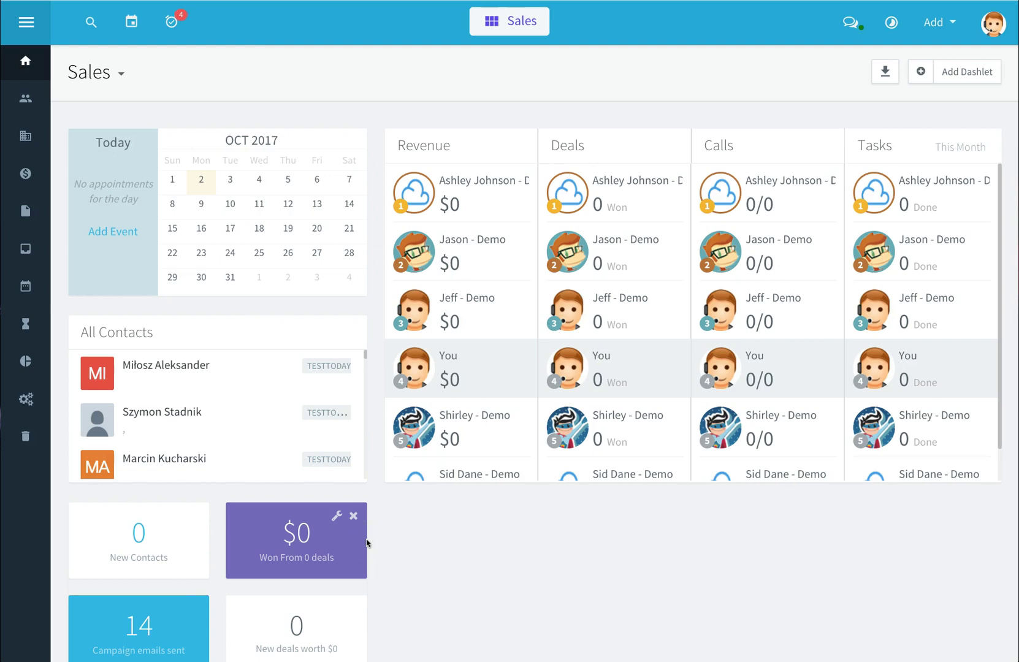
Switch Agile CRM from the Sales module to the Service helpdesk using the module switcher
click(372, 552)
click(512, 24)
click(512, 23)
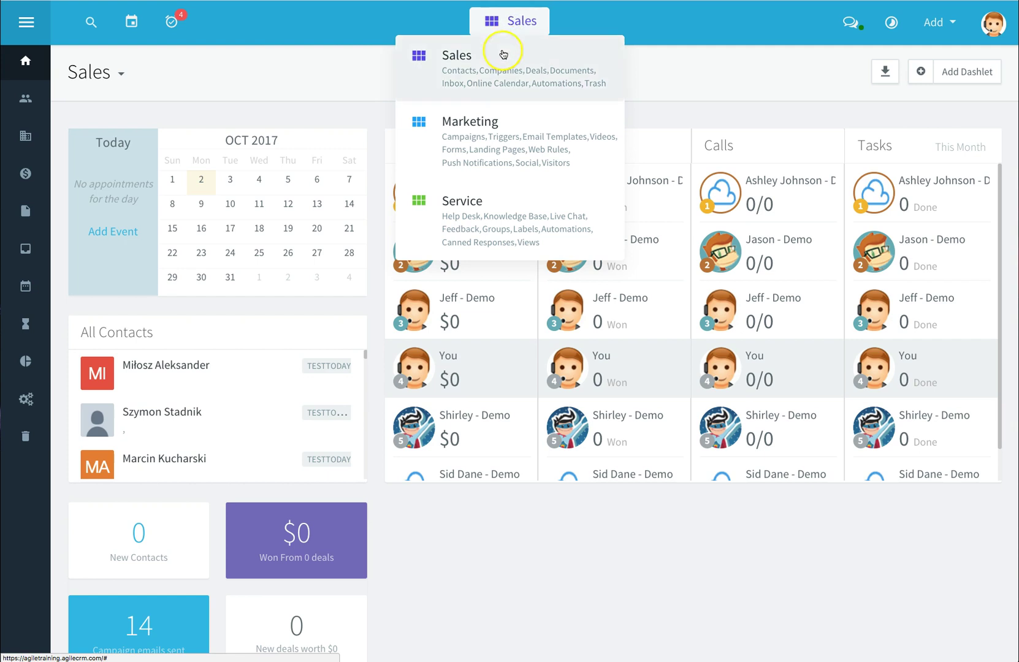
click(470, 195)
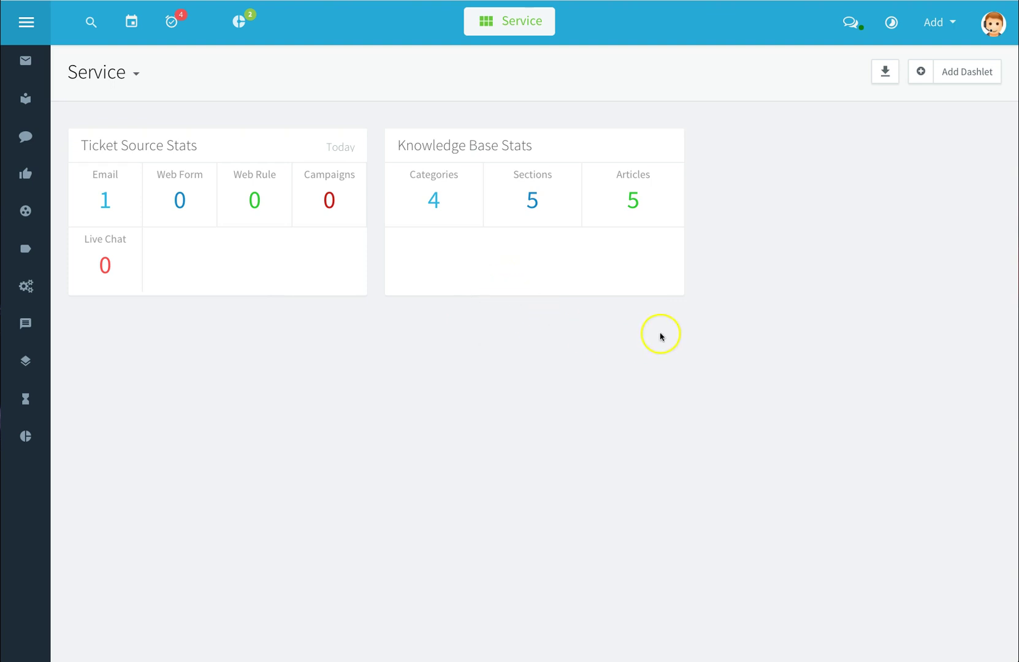
Browse the dashlet gallery tabs and add the Activity Overview dashlet from the Activity tab
click(960, 77)
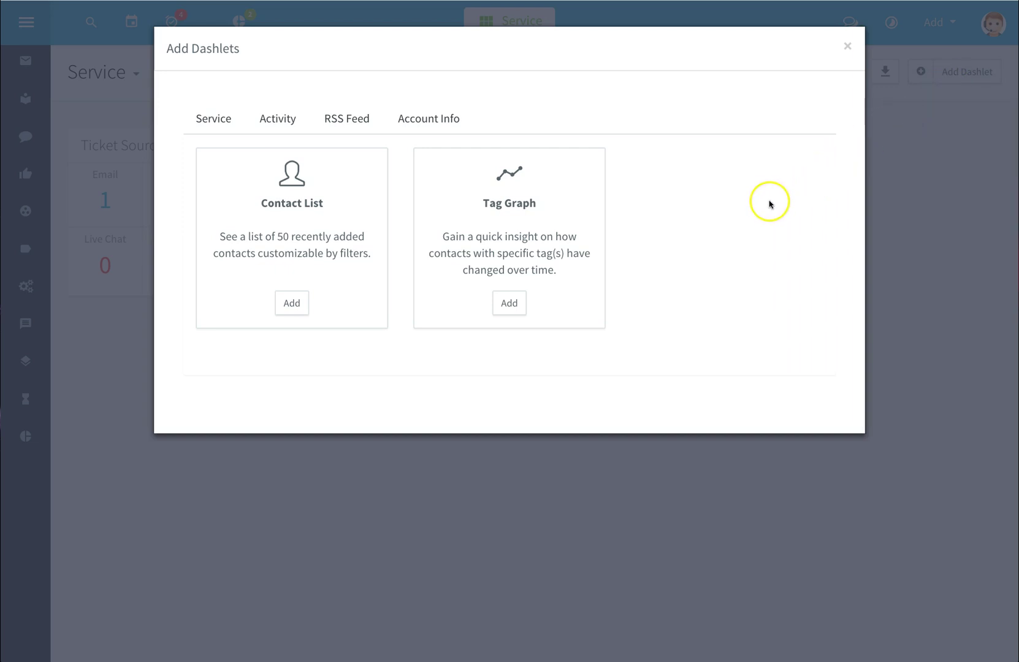
click(445, 119)
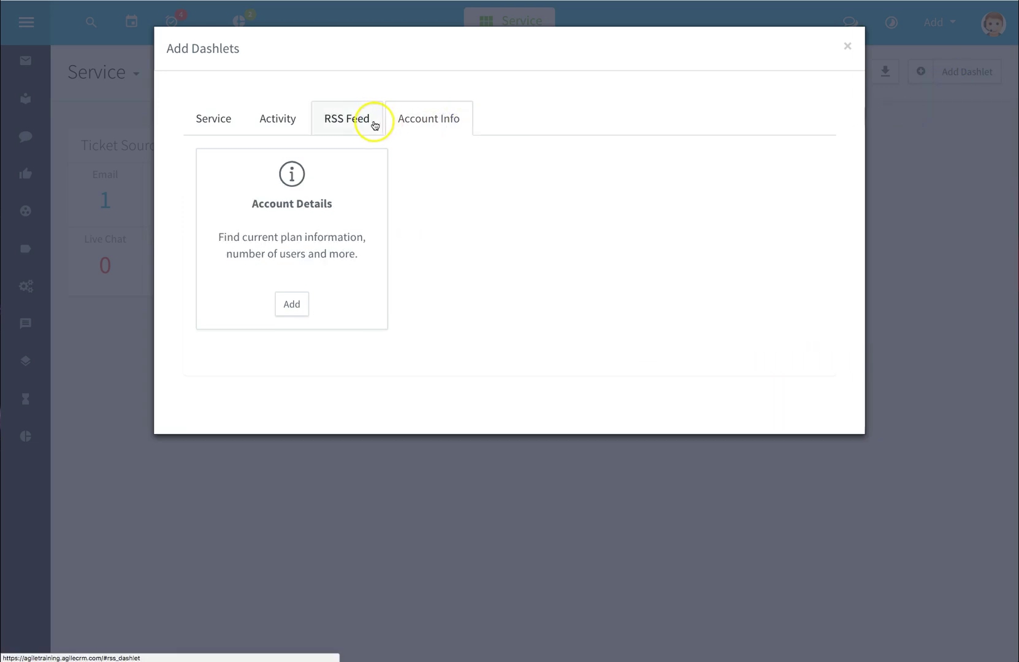
click(371, 124)
click(286, 124)
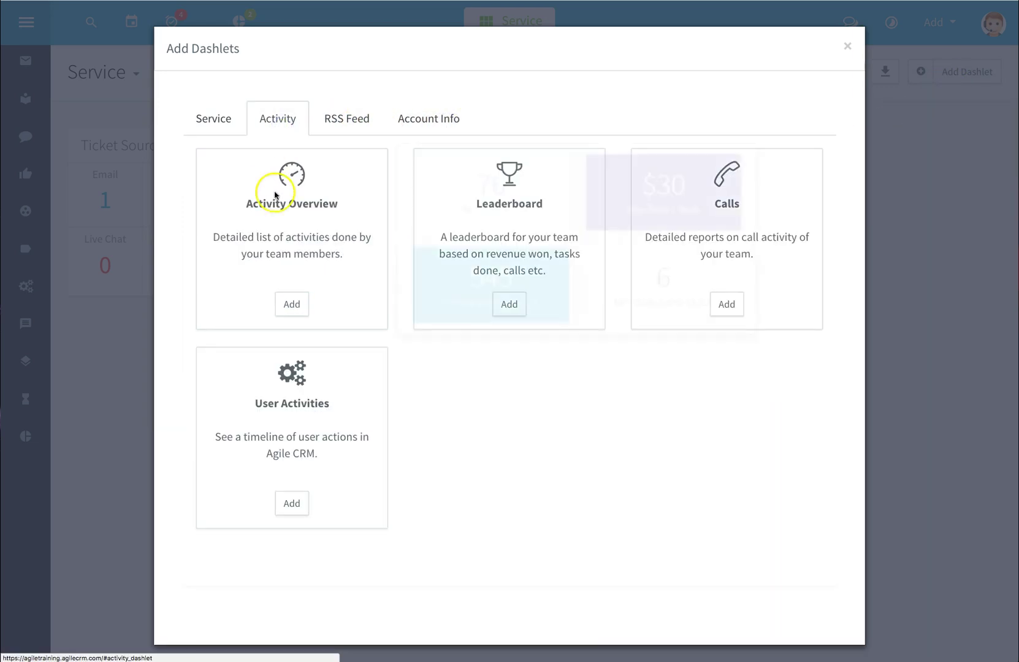
click(292, 305)
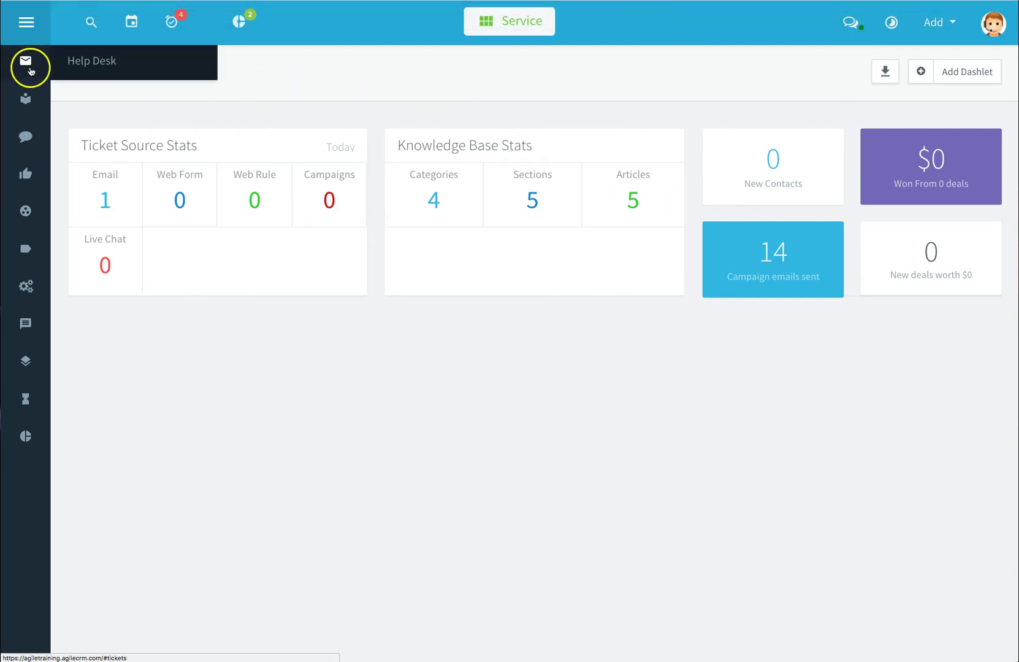
Open the Help Desk pending ticket list and look through its filter panel
click(26, 69)
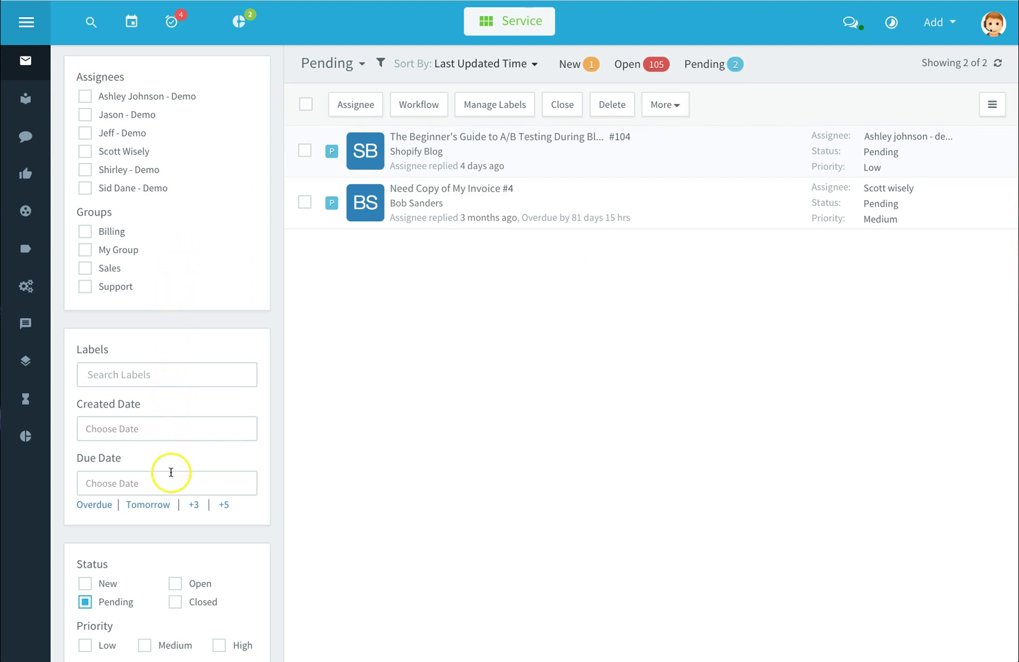
scroll(171, 473, down, 2)
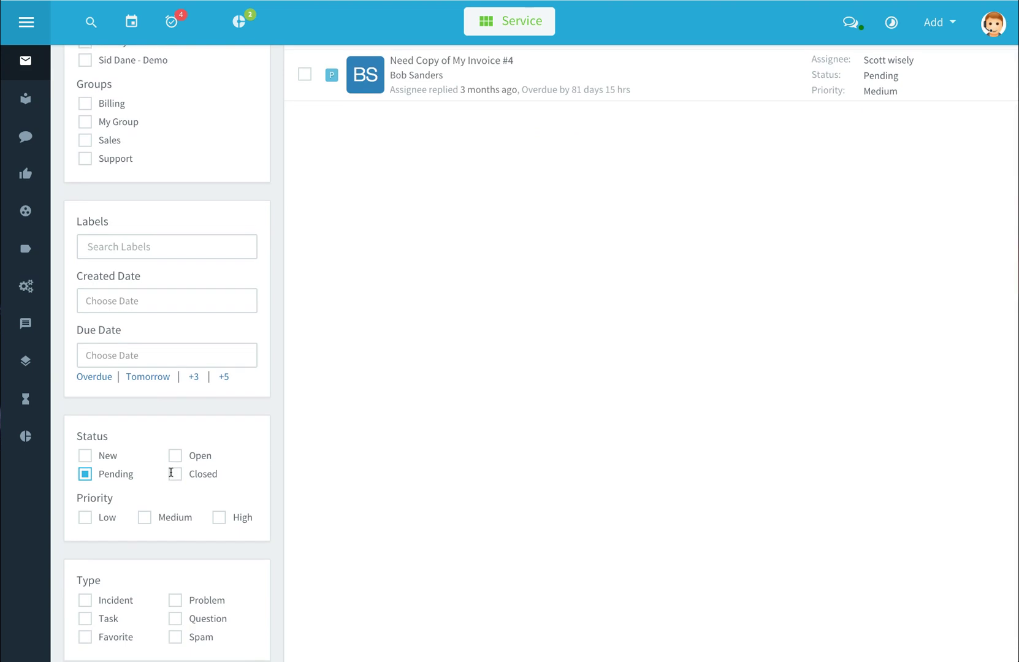
scroll(177, 472, down, 1)
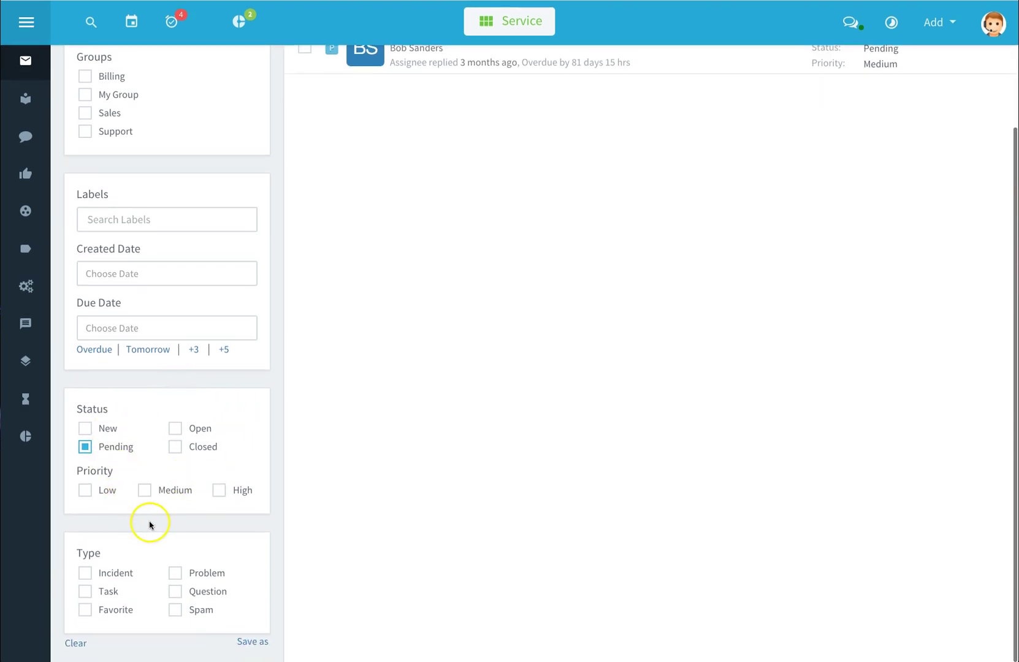
scroll(161, 597, up, 3)
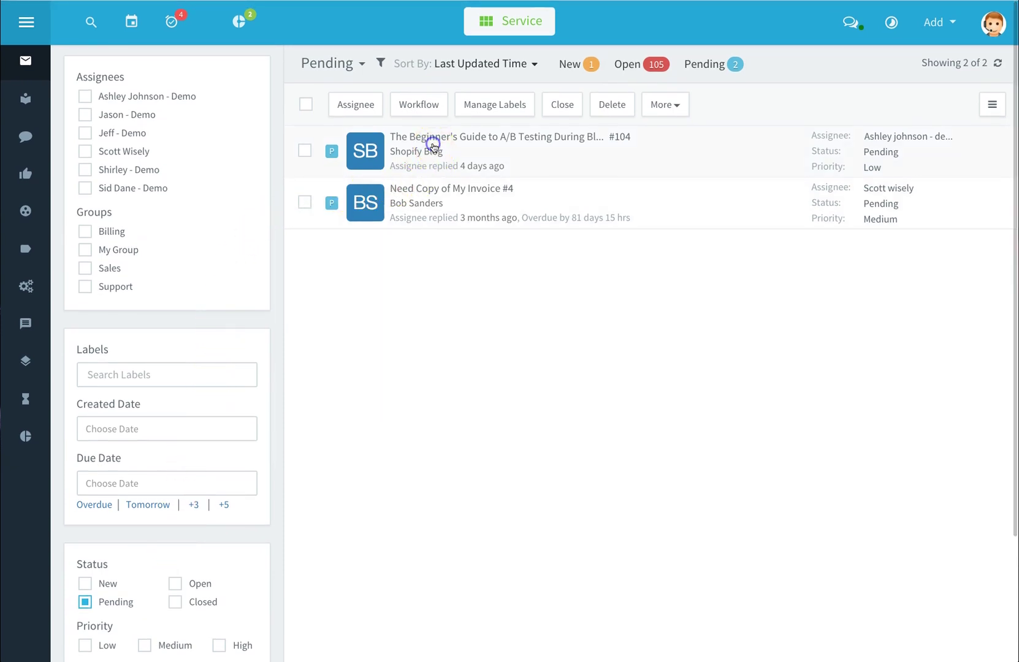
Open pending ticket #104 about A/B testing and read through its conversation
click(433, 145)
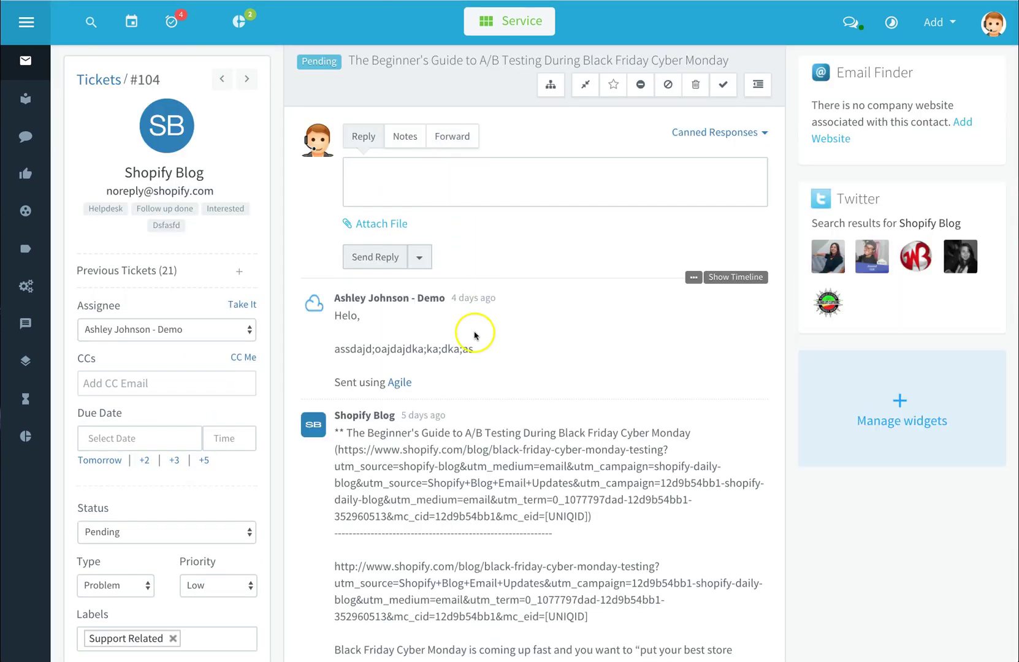
scroll(478, 354, down, 5)
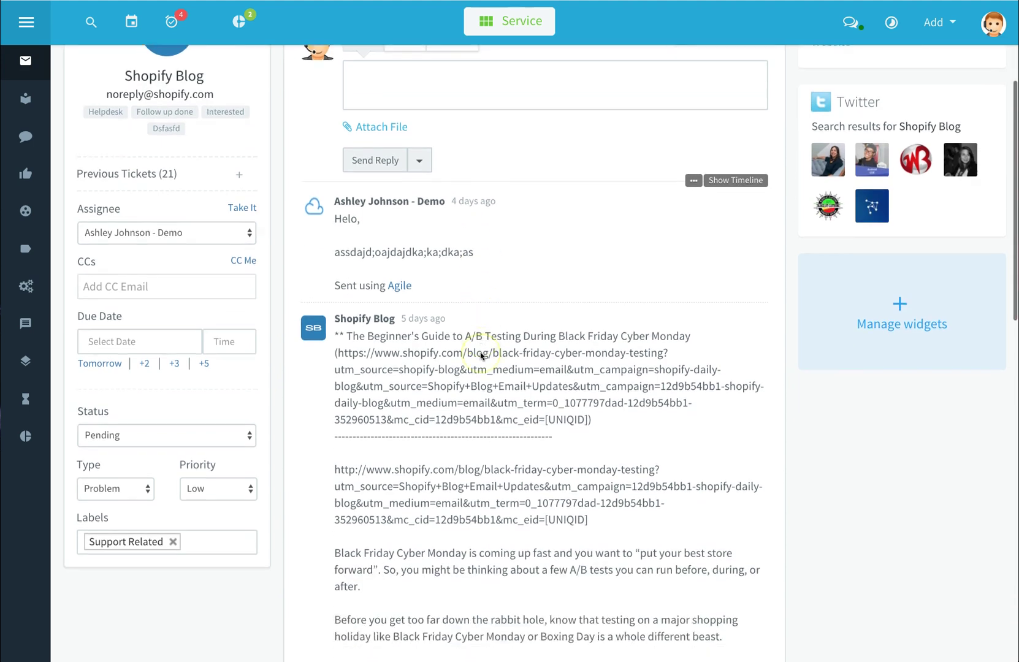
scroll(480, 355, down, 2)
scroll(480, 355, up, 7)
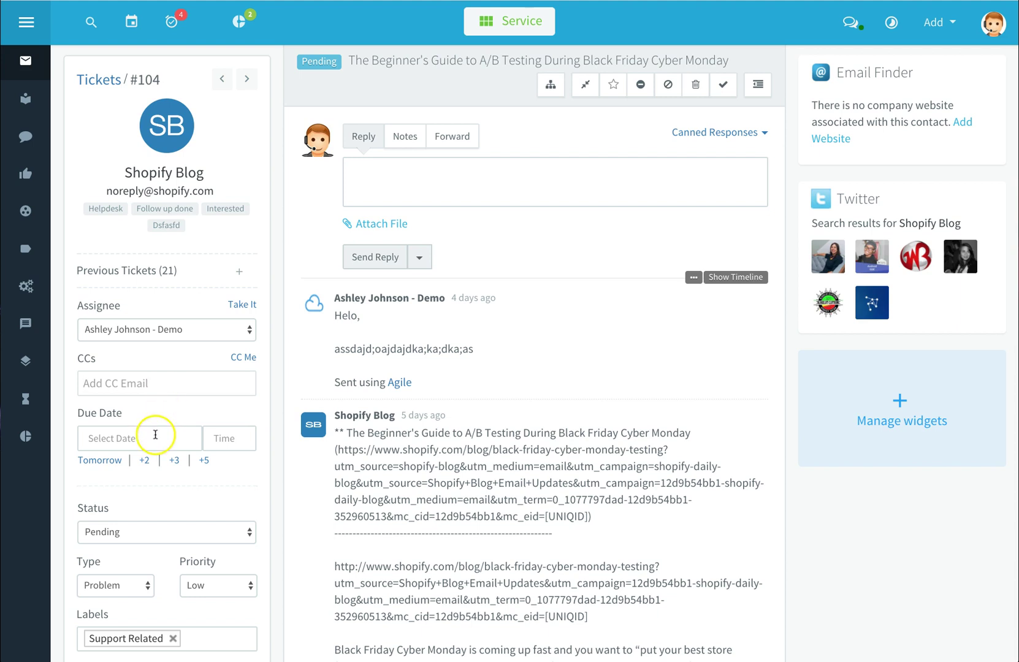
Set ticket #104's due date to 10/07/2017 at 11:59am
click(116, 462)
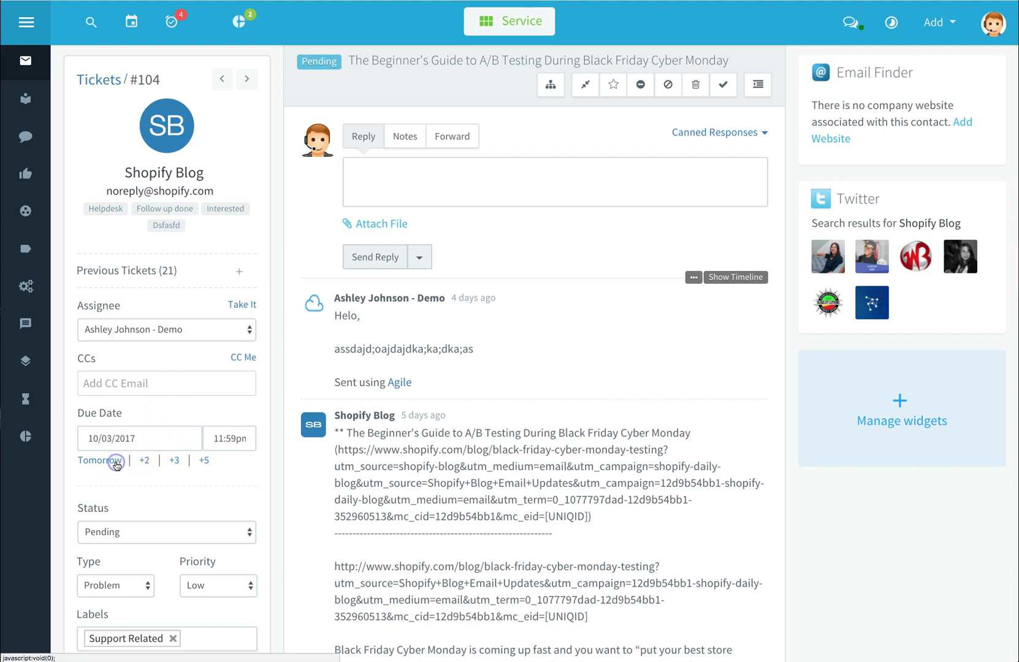
click(144, 461)
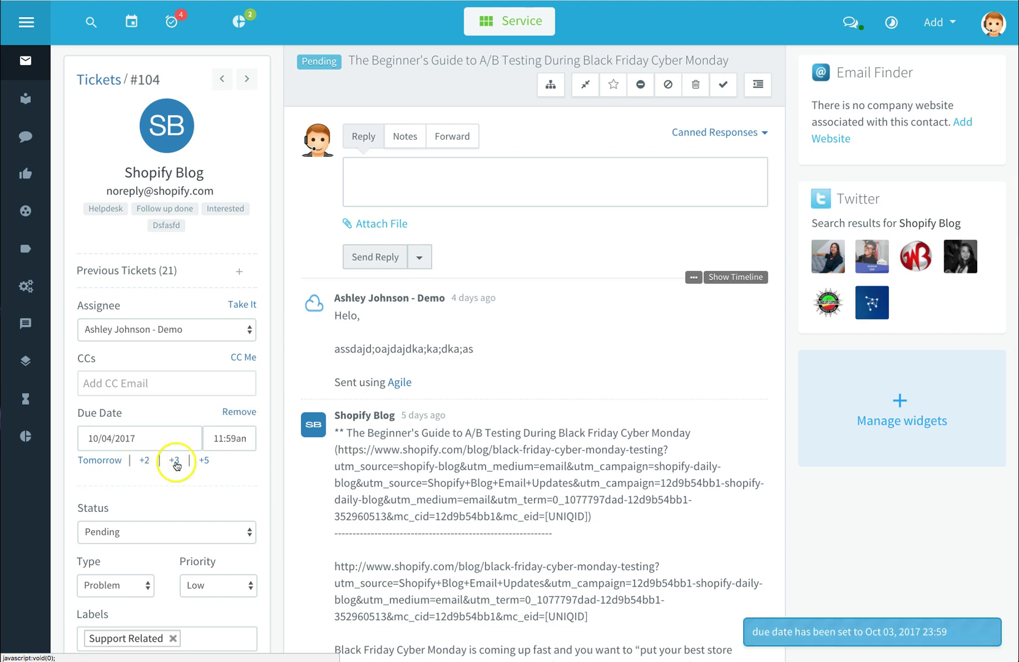
click(206, 462)
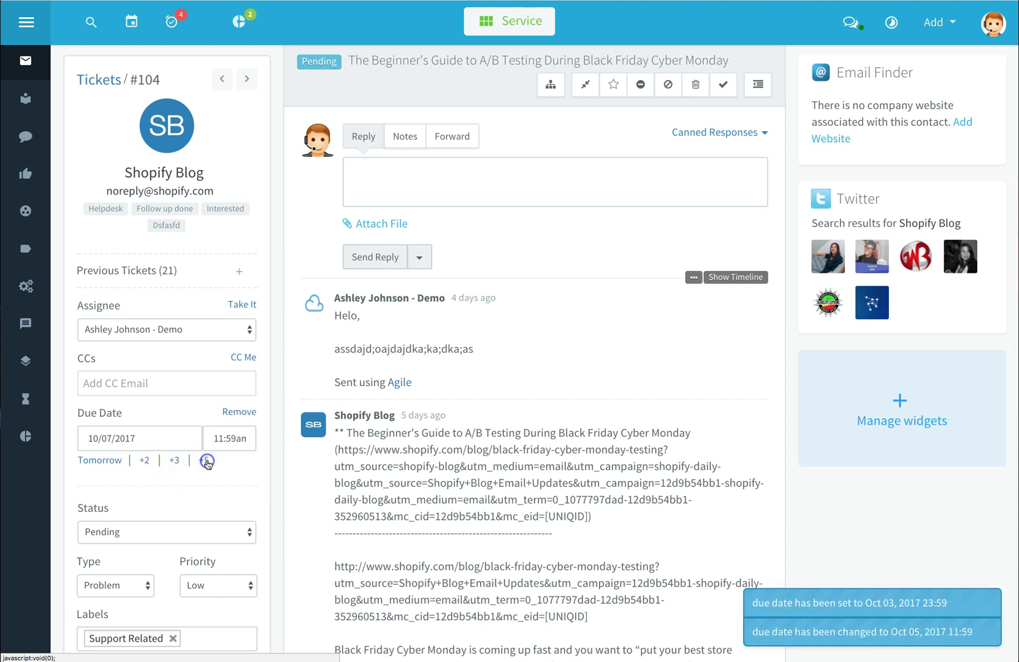
Keep the ticket's status Pending, type Problem and priority Low
scroll(235, 441, down, 4)
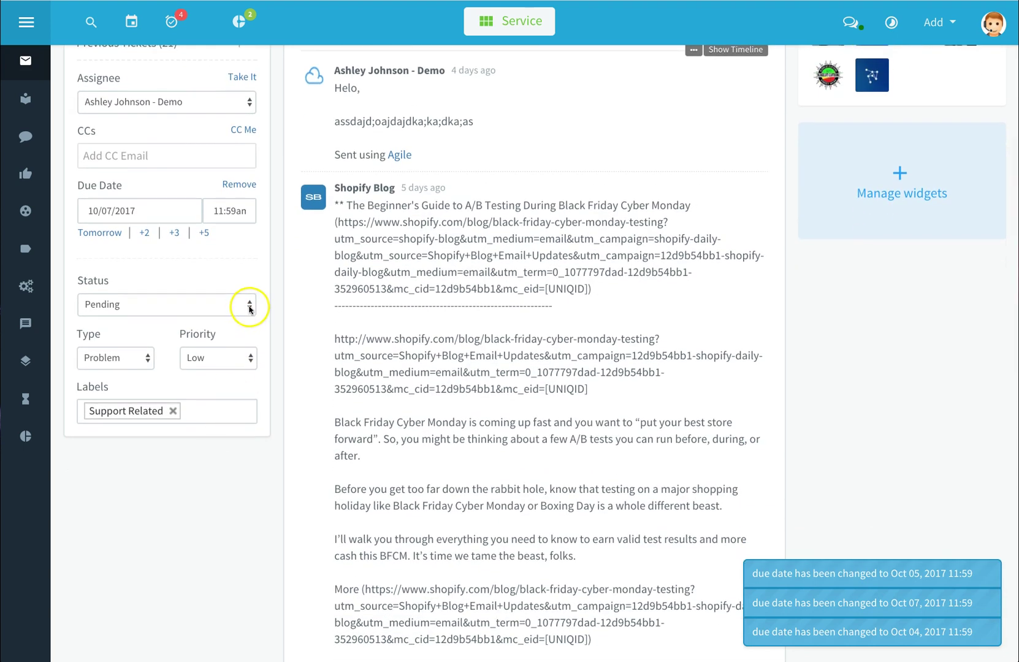
click(250, 307)
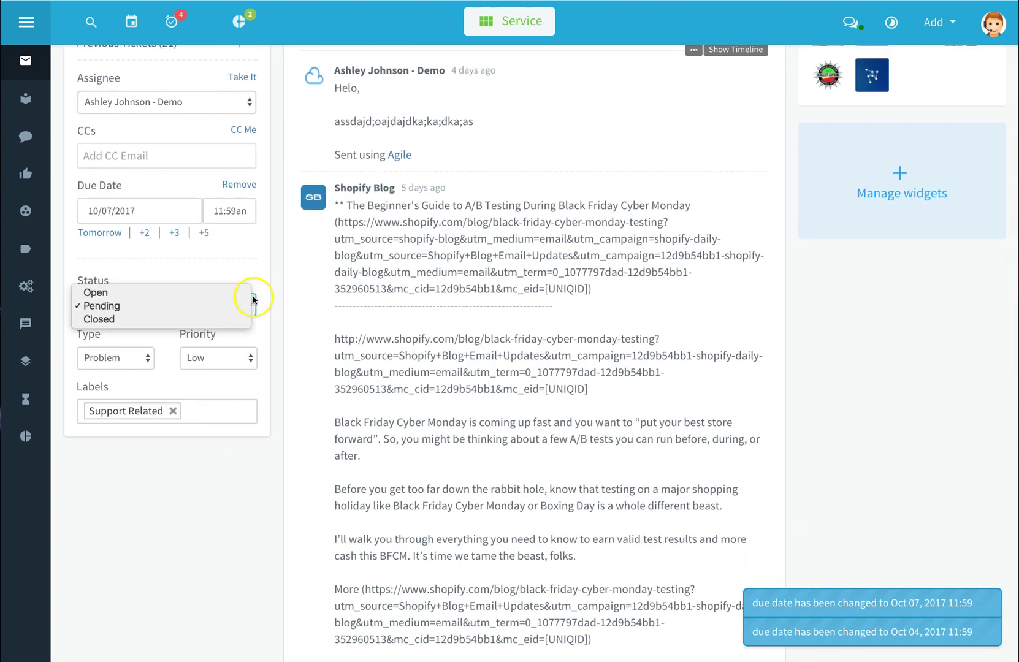
click(257, 279)
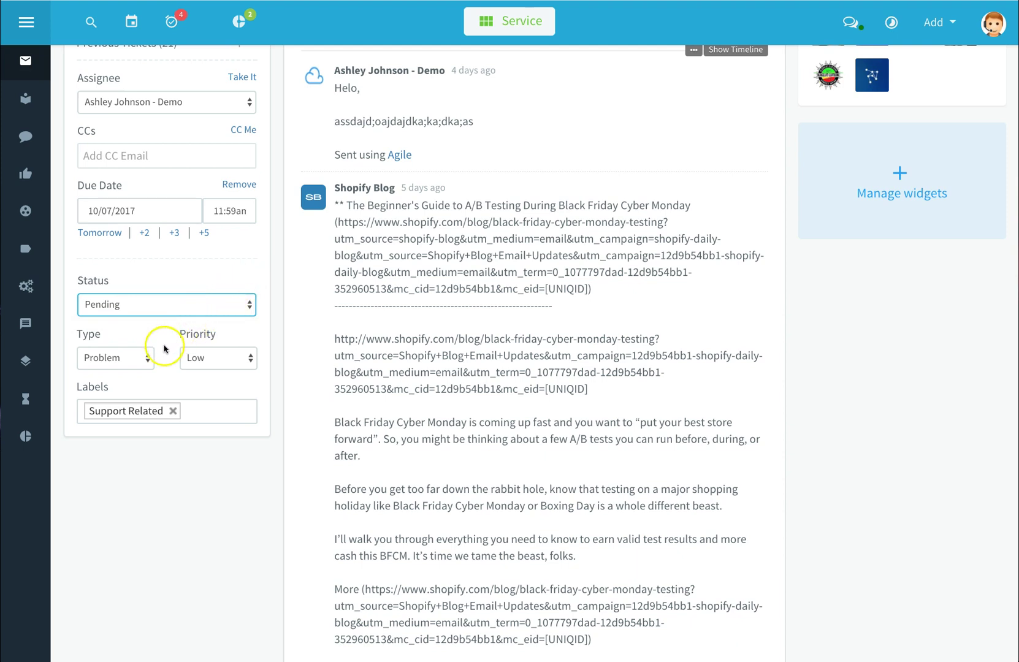
click(142, 360)
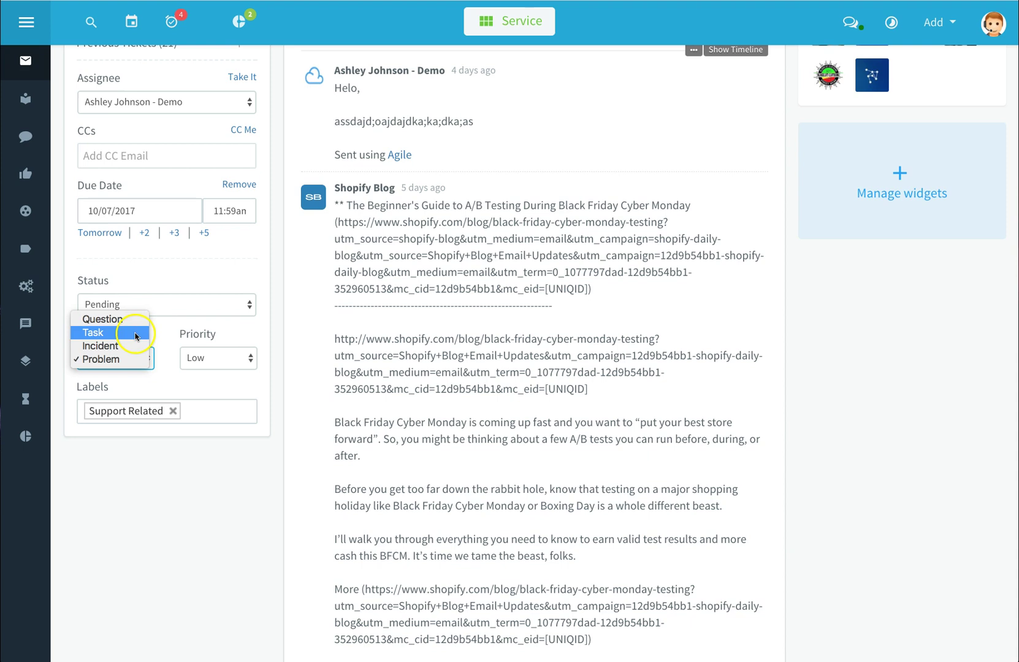
click(146, 362)
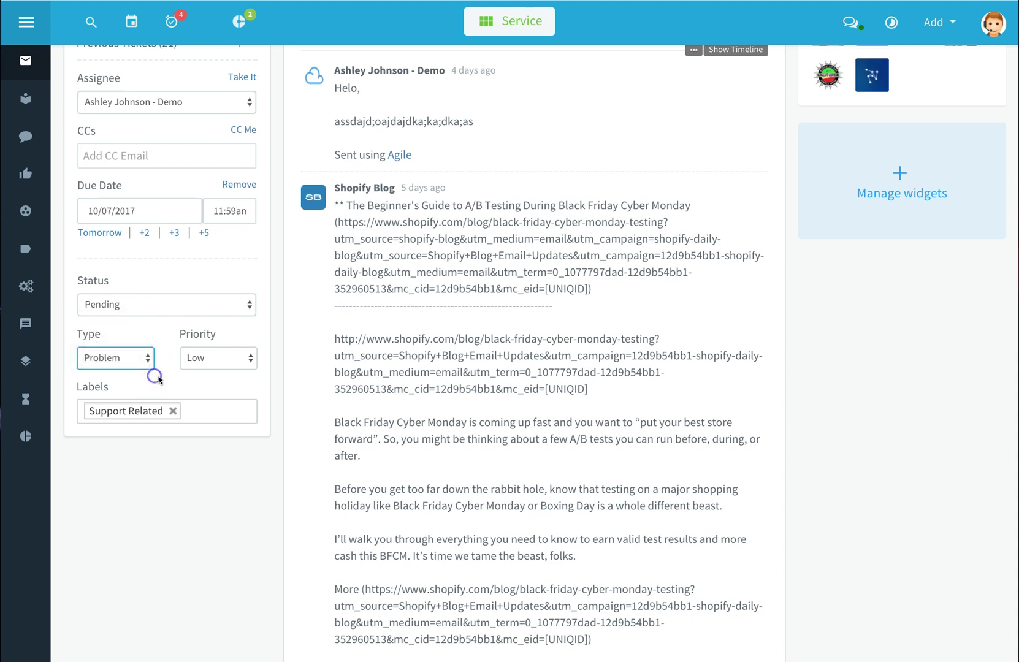
click(250, 361)
click(259, 346)
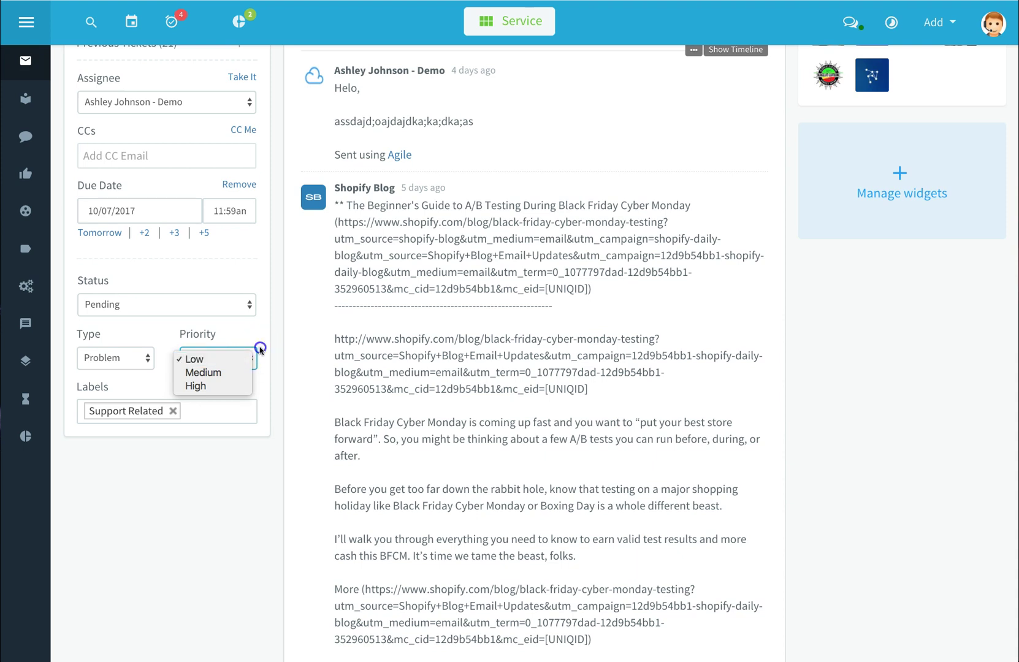
scroll(273, 346, up, 4)
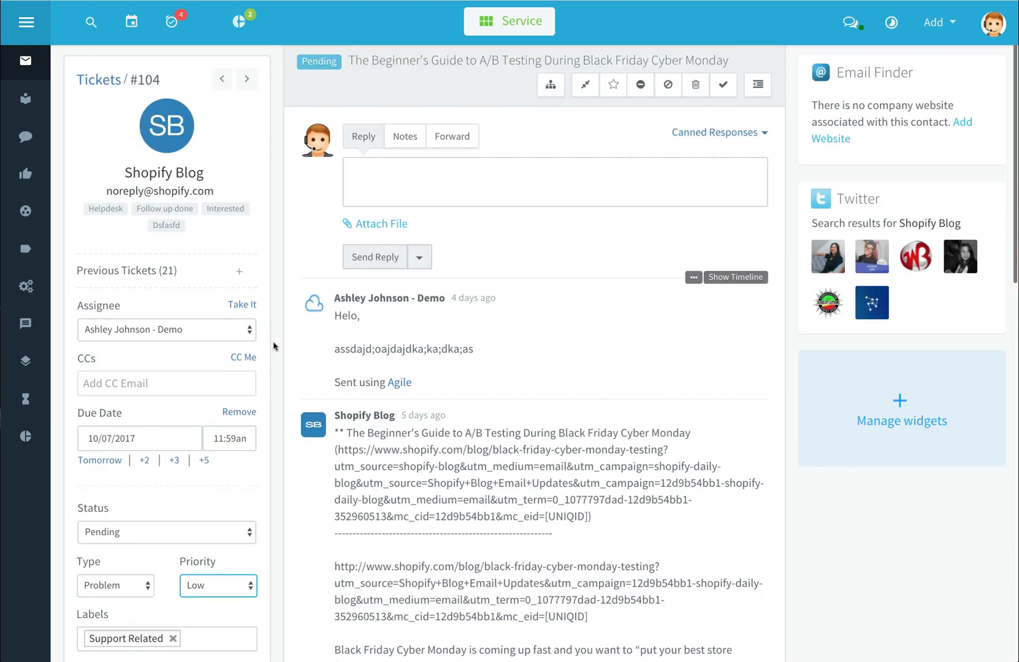
Return to the ticket list, refresh it and review the Sort By options
click(26, 62)
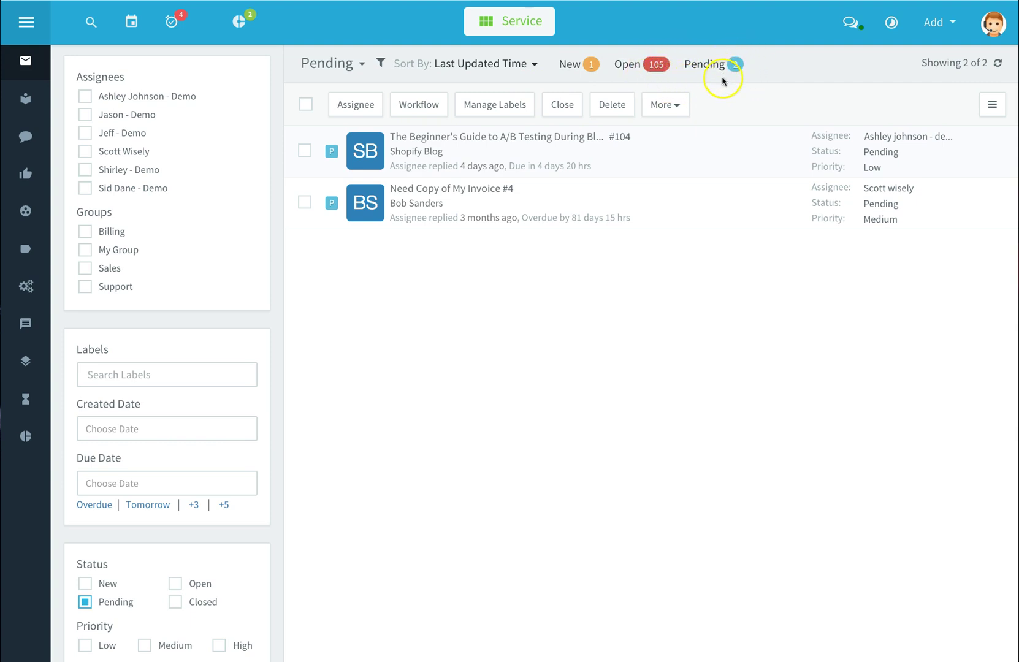
click(1000, 64)
click(531, 64)
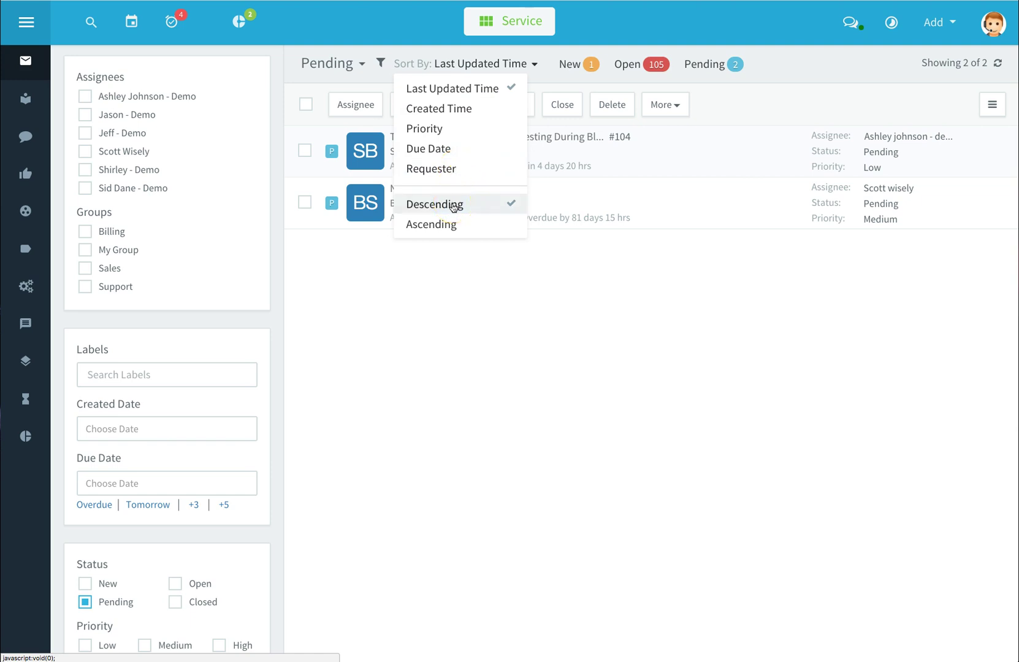
click(450, 224)
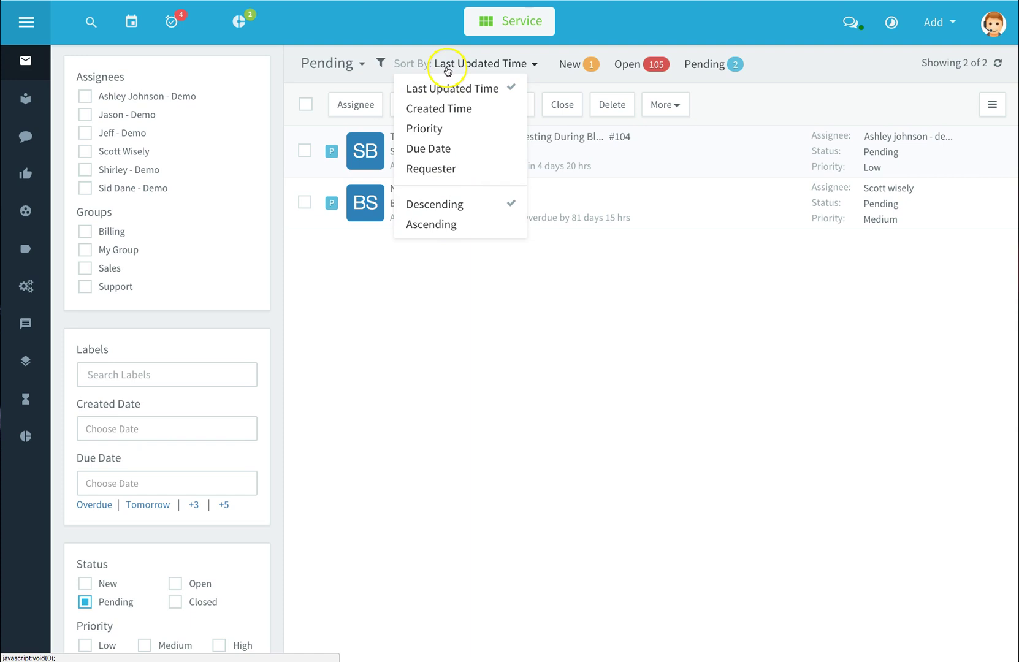
Switch the ticket view to Open Untouched, then to New Tickets
click(361, 65)
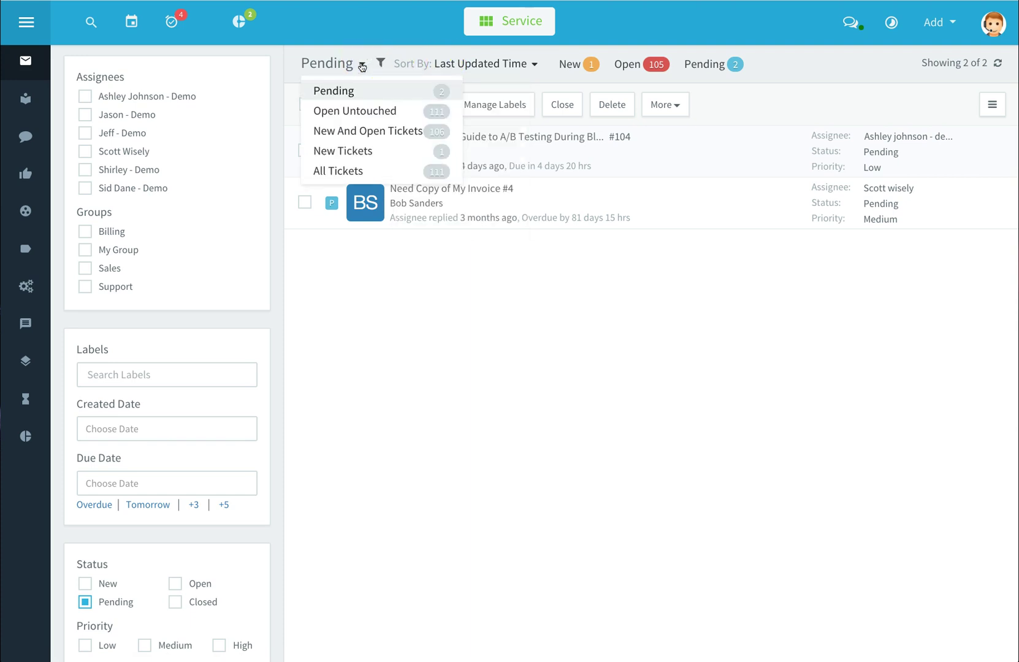
click(367, 114)
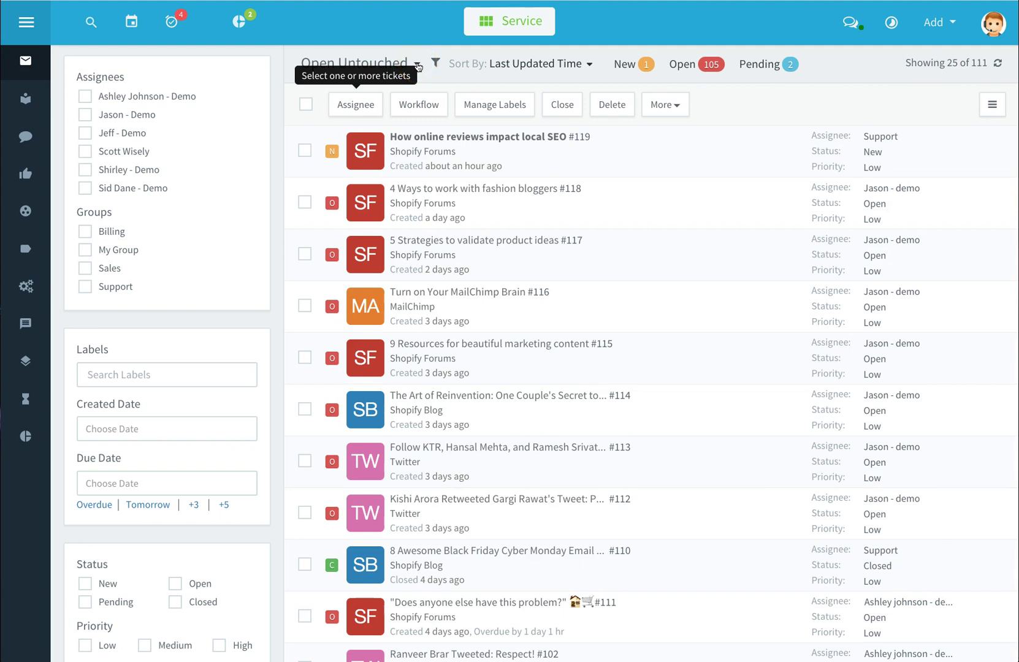
click(417, 64)
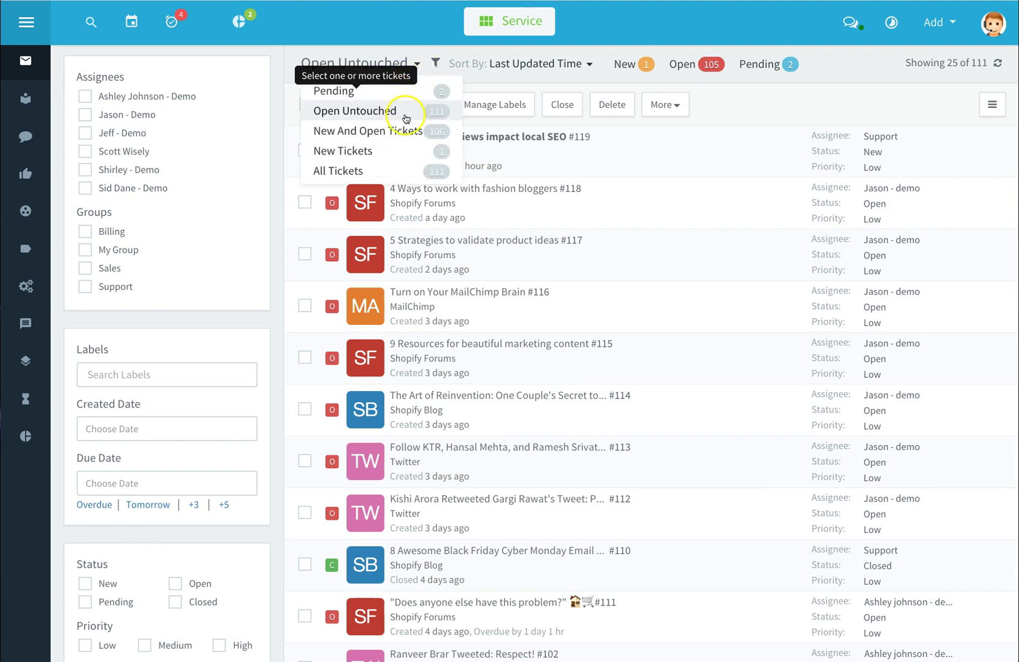
click(385, 151)
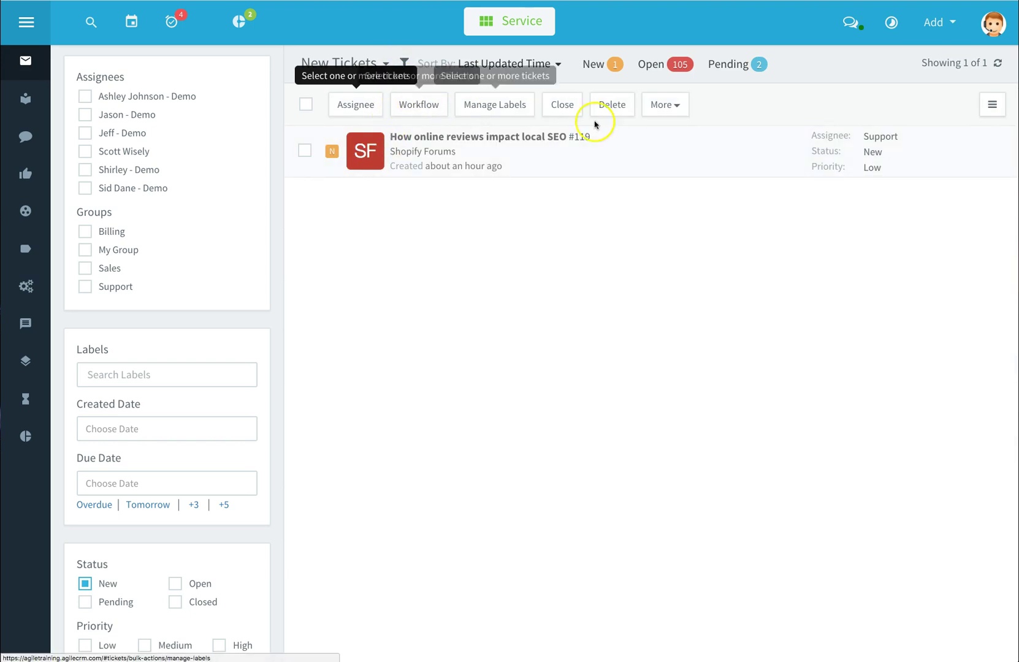
Add a Requester Email column to the New Tickets table
click(992, 105)
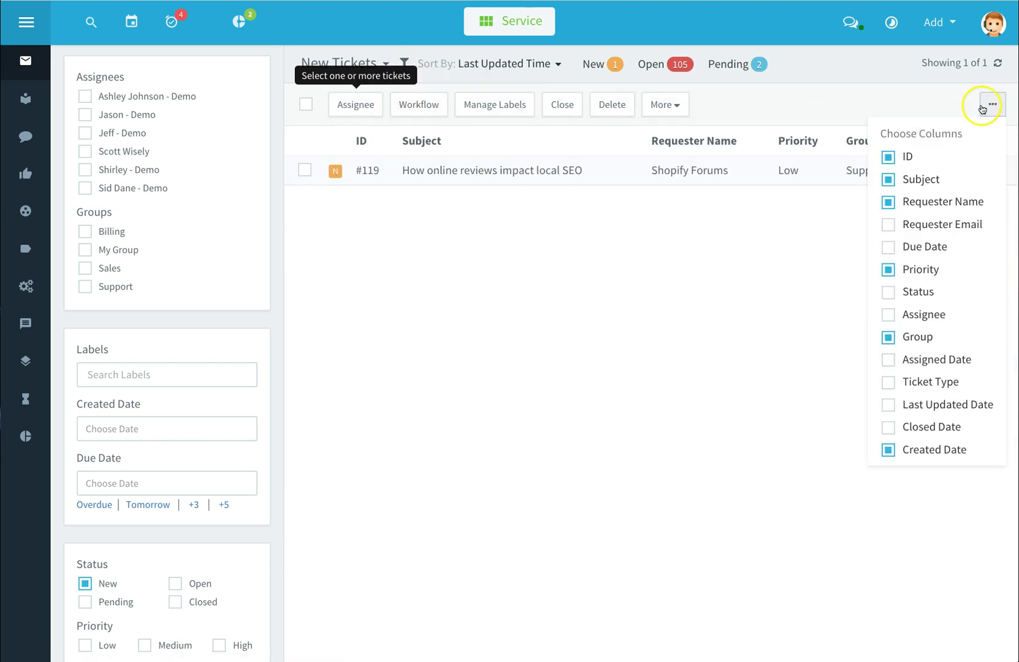
click(981, 109)
click(990, 104)
click(975, 120)
click(986, 108)
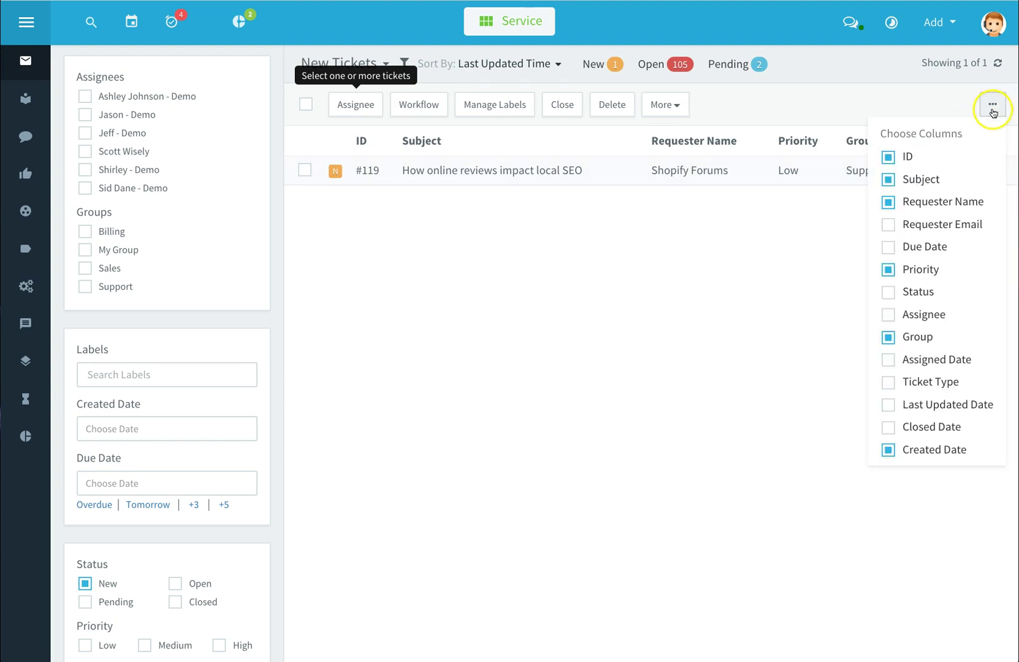
click(888, 225)
Add a Due Date column, then open ticket #119's full details
click(988, 108)
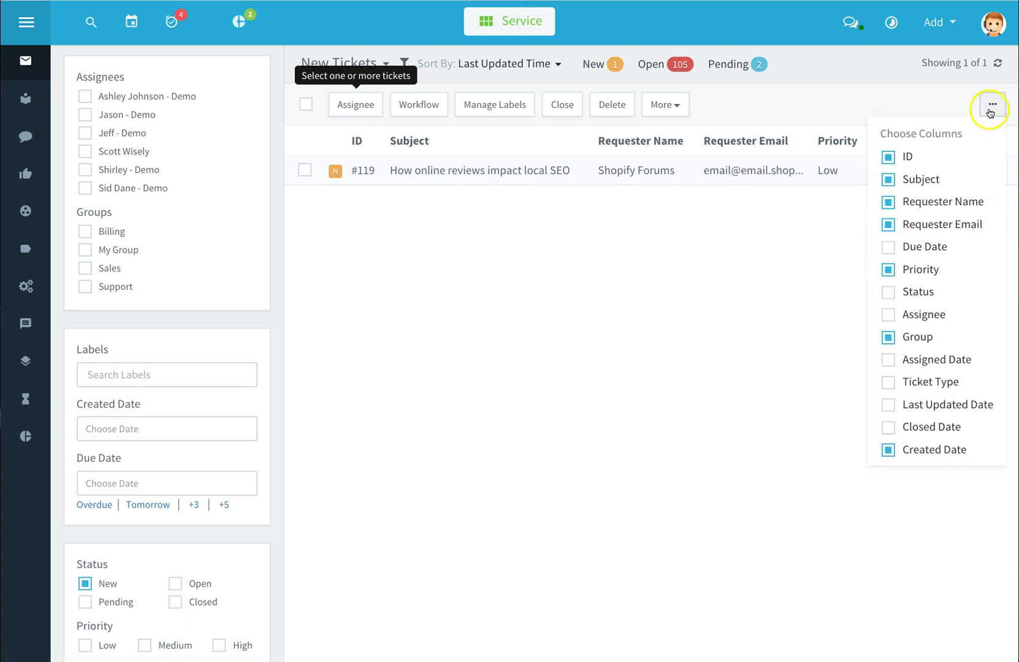
click(895, 232)
click(959, 151)
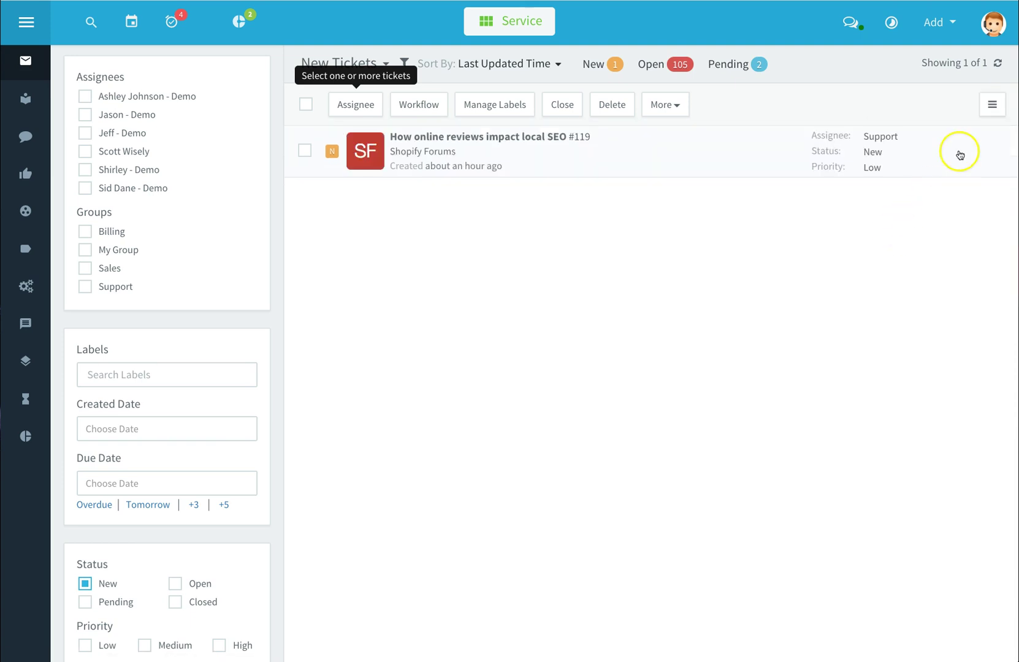
click(987, 108)
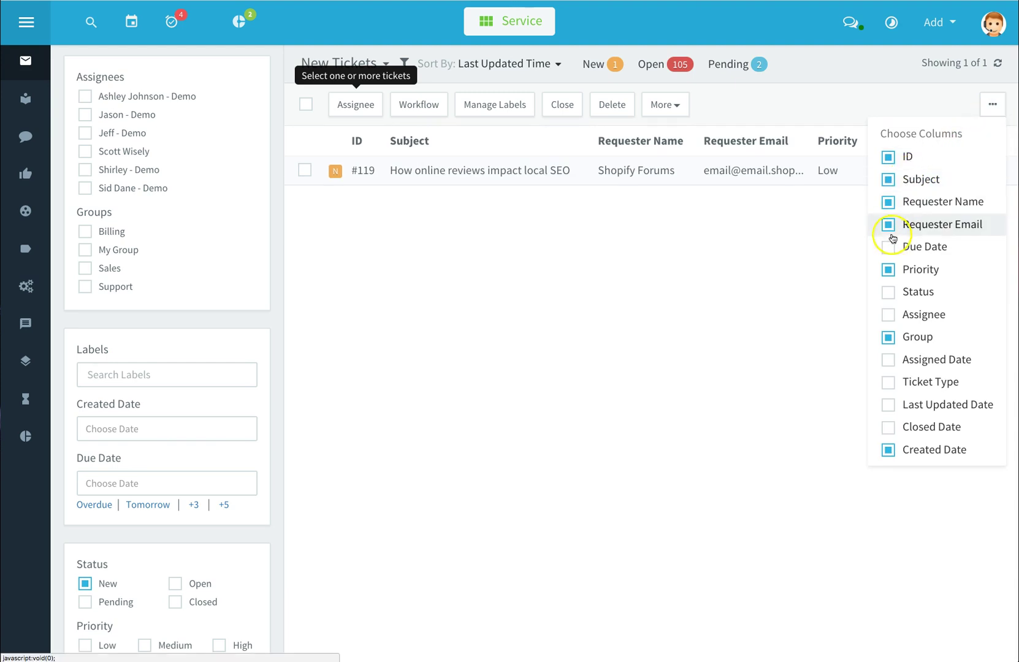
click(888, 247)
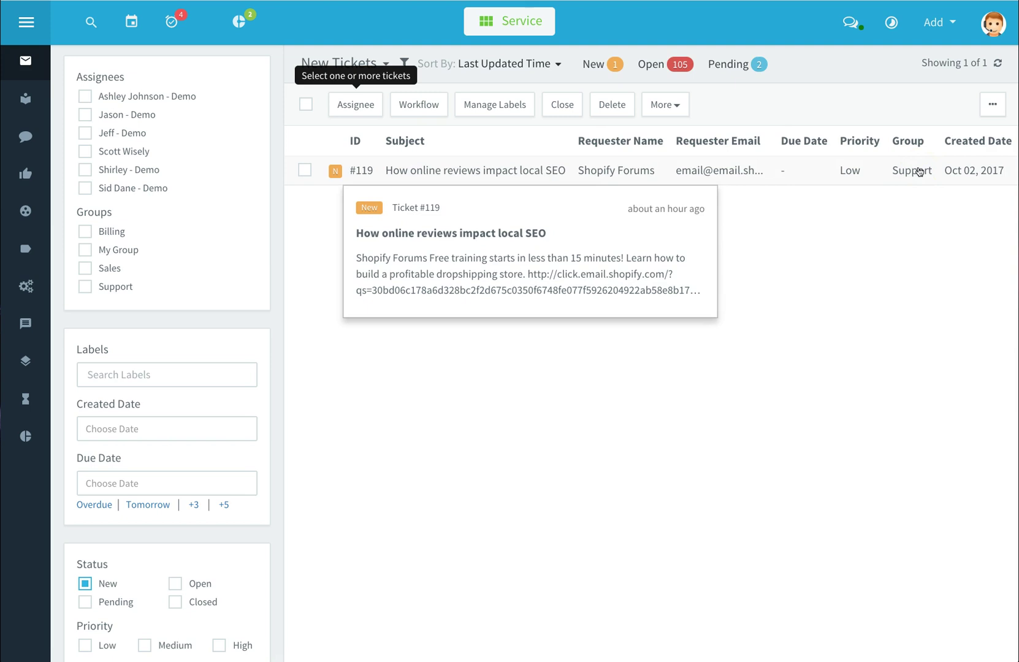
click(514, 171)
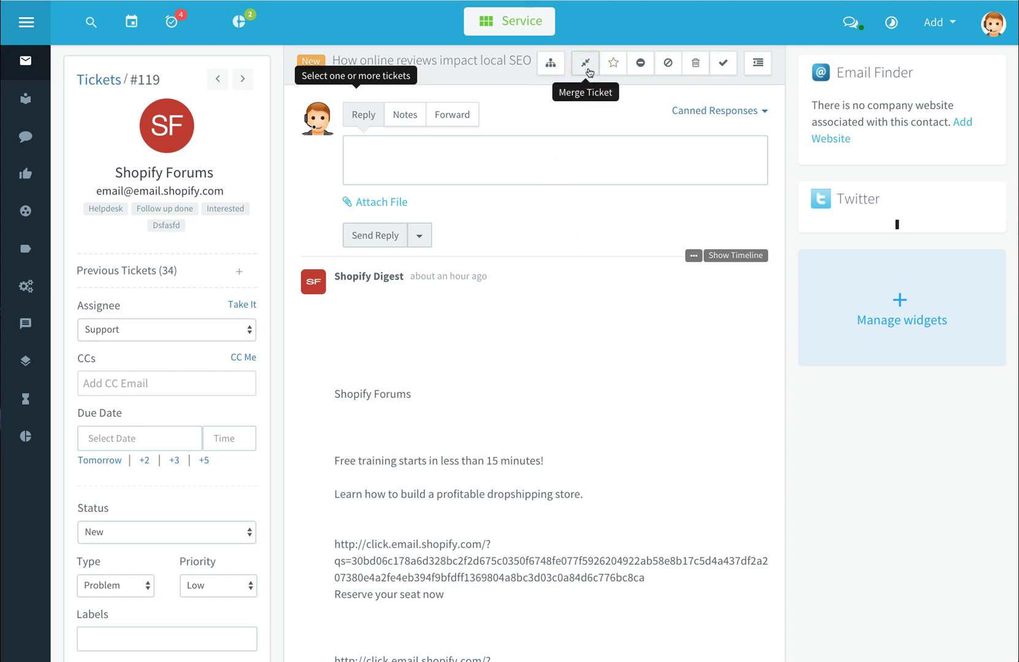
Favourite ticket #119 and collapse the widgets panel for a full-width conversation
click(619, 74)
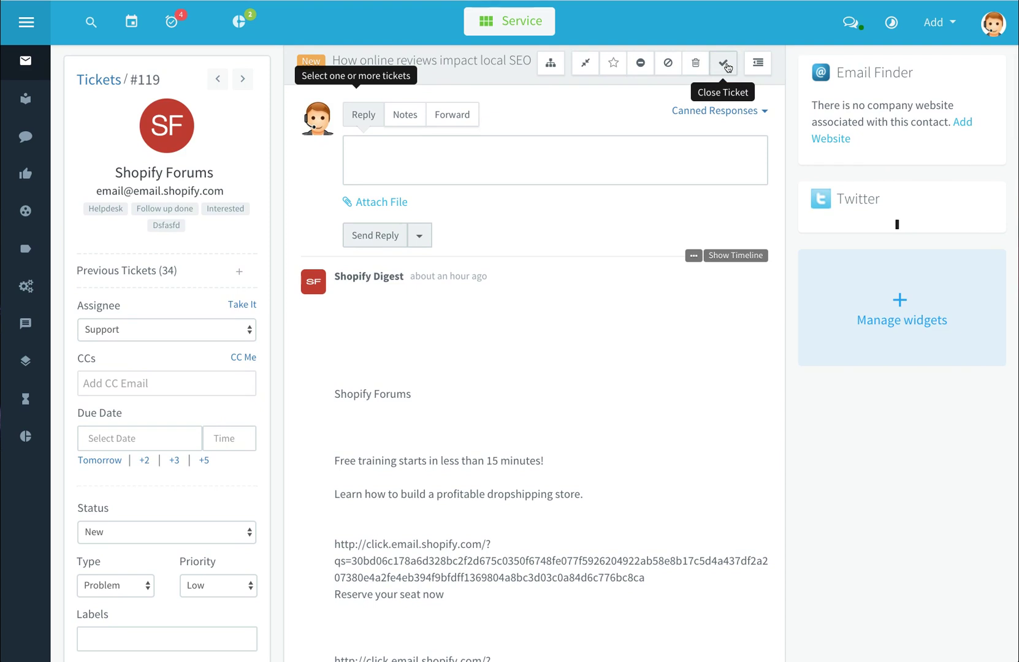
click(758, 68)
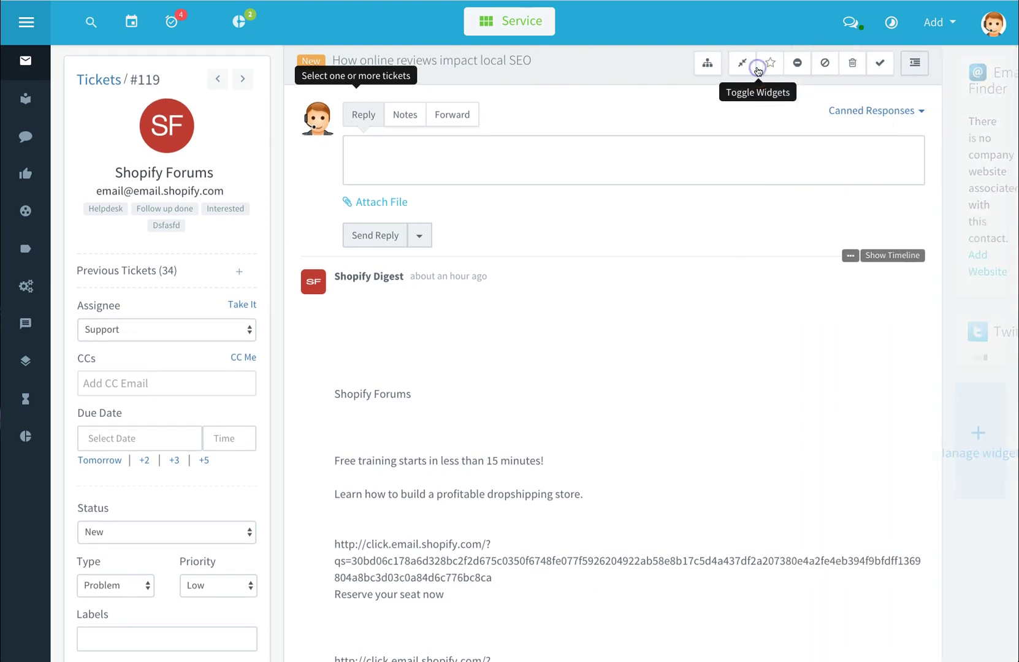
click(991, 61)
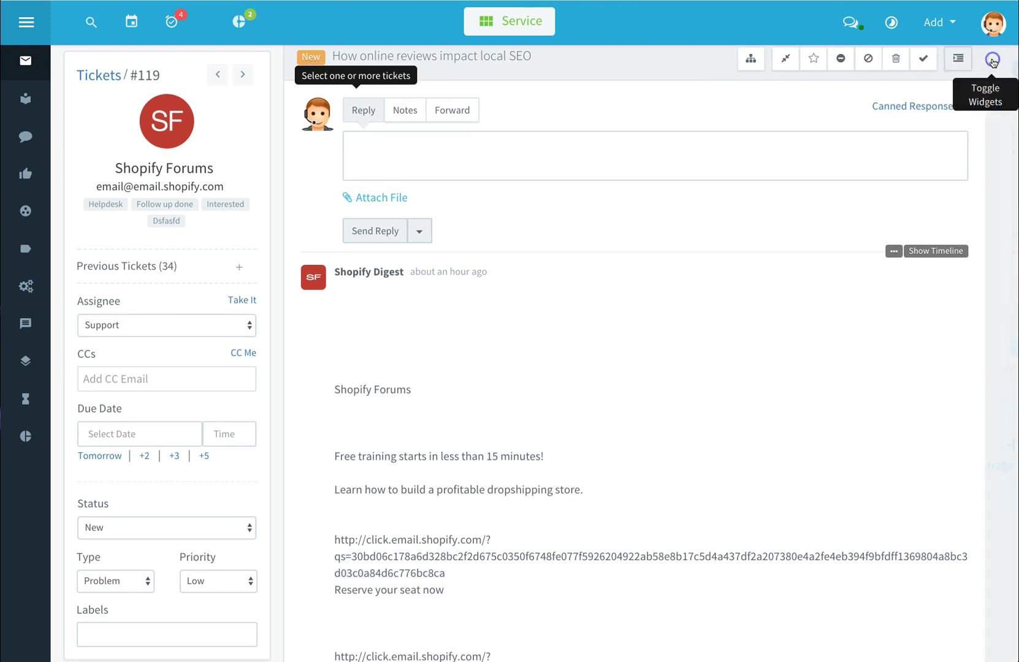
click(757, 62)
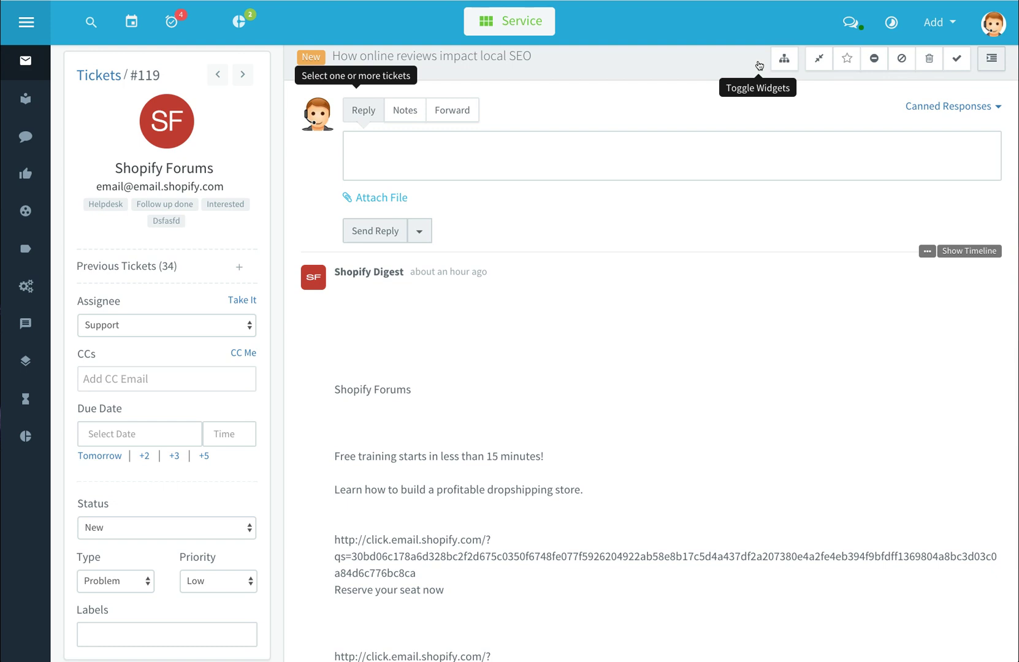
click(805, 91)
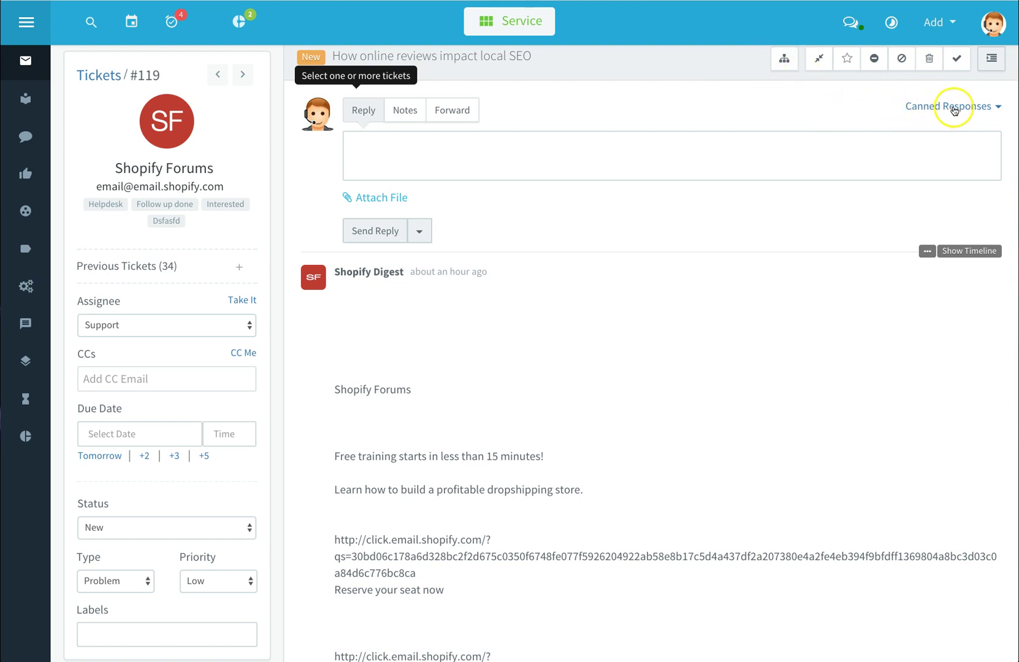
Reply to ticket #119 with the 'footer greeting' canned response
click(997, 108)
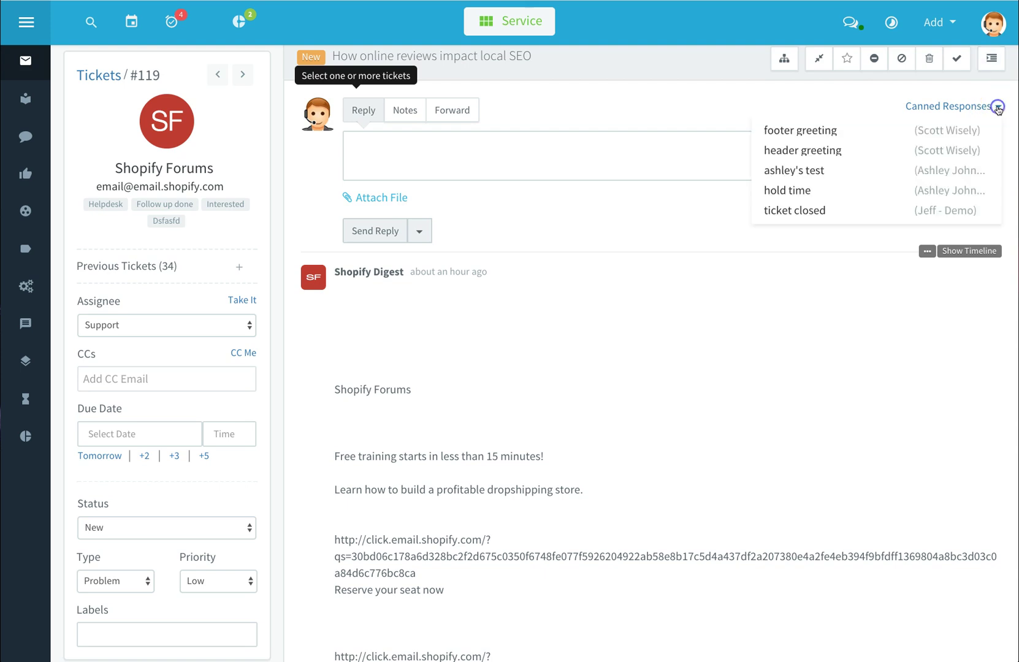
click(835, 131)
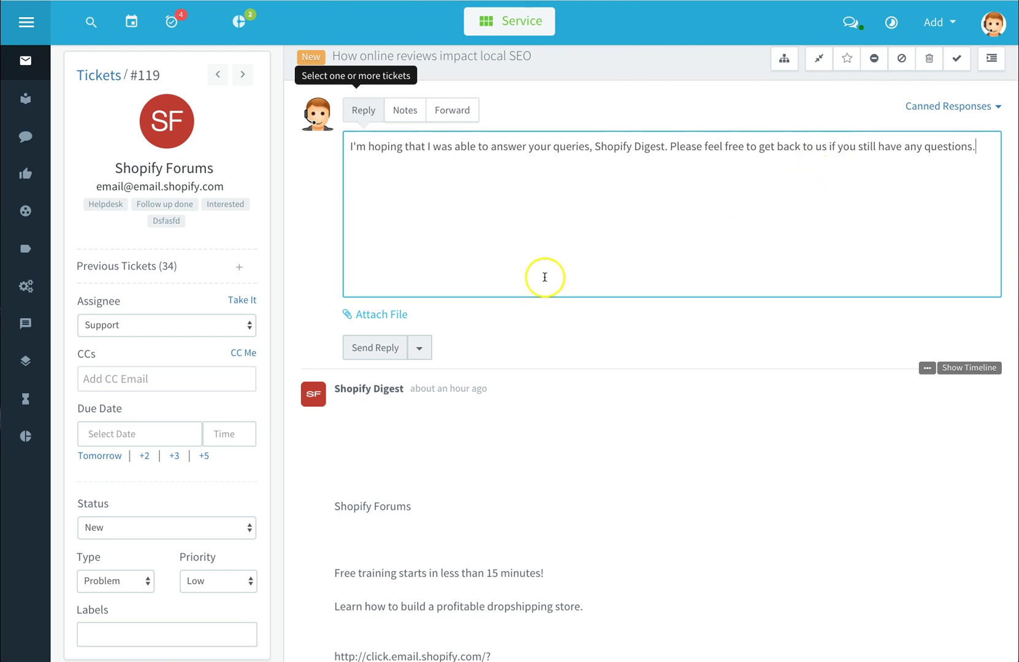
click(389, 348)
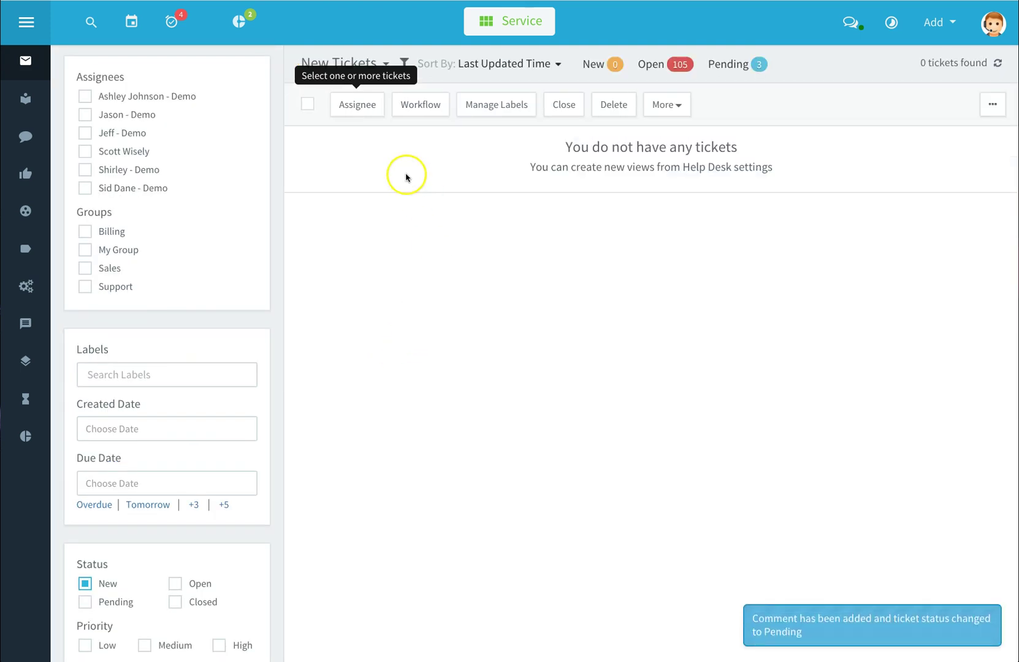
Check the ticket views list, then go to the Knowledge Base categories
click(385, 64)
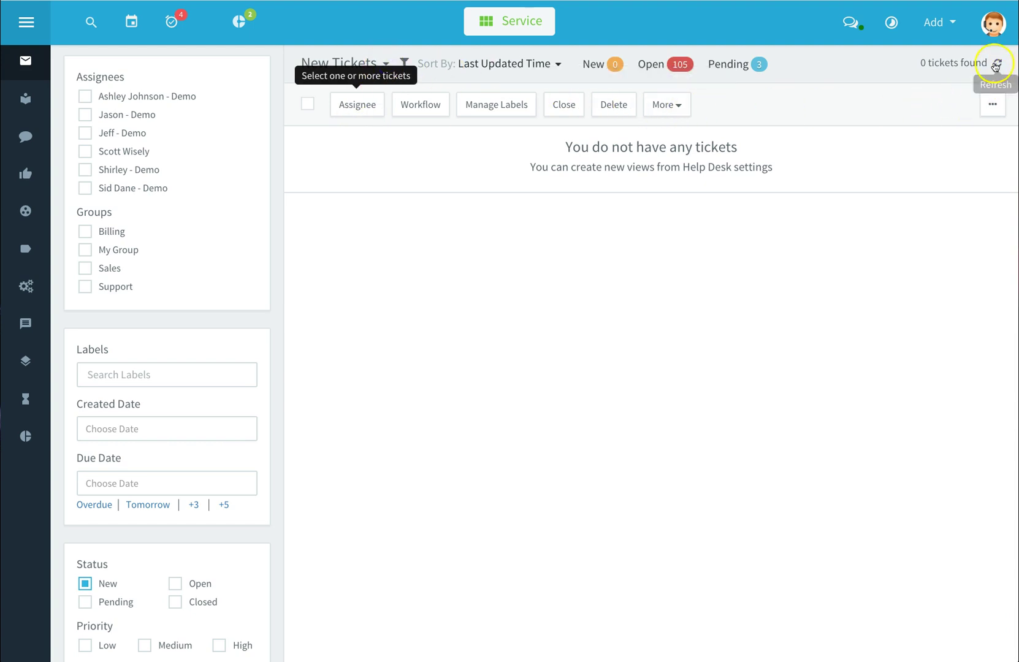
click(399, 250)
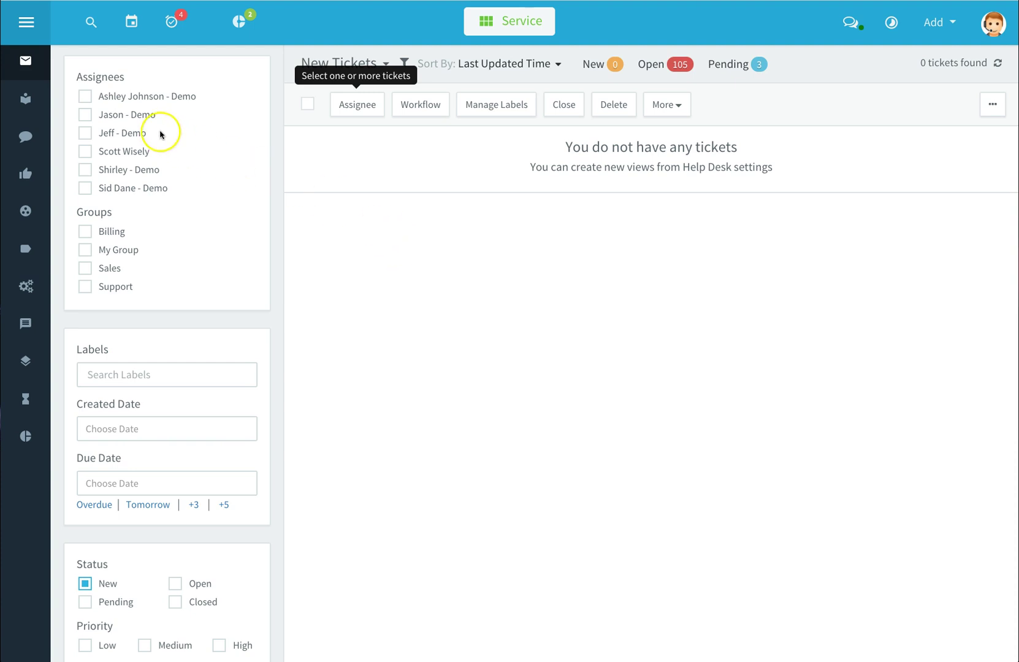
click(28, 103)
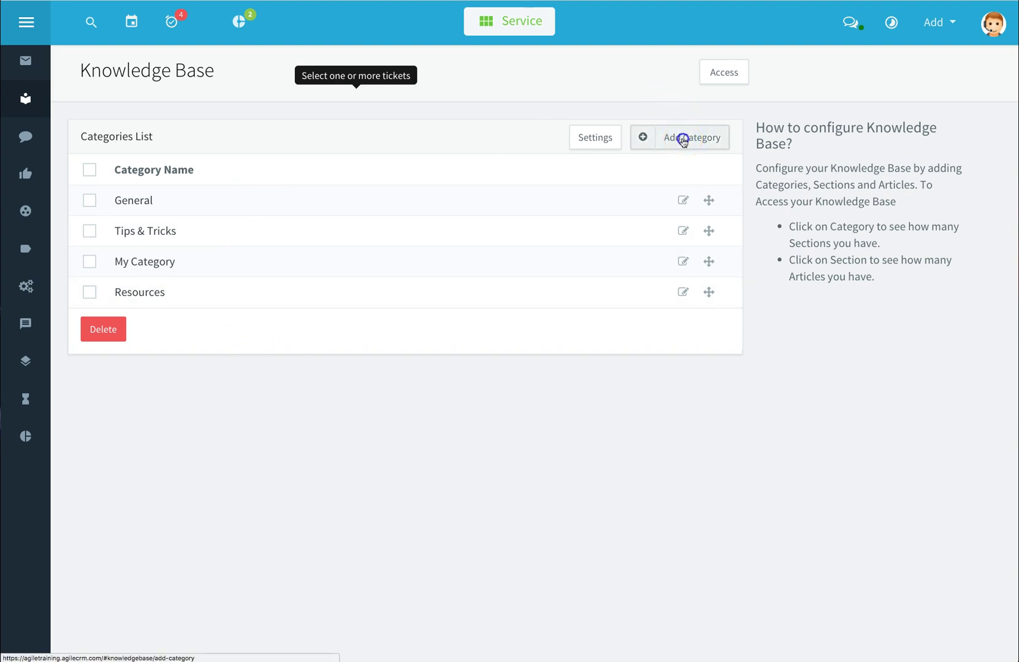
click(683, 138)
click(416, 184)
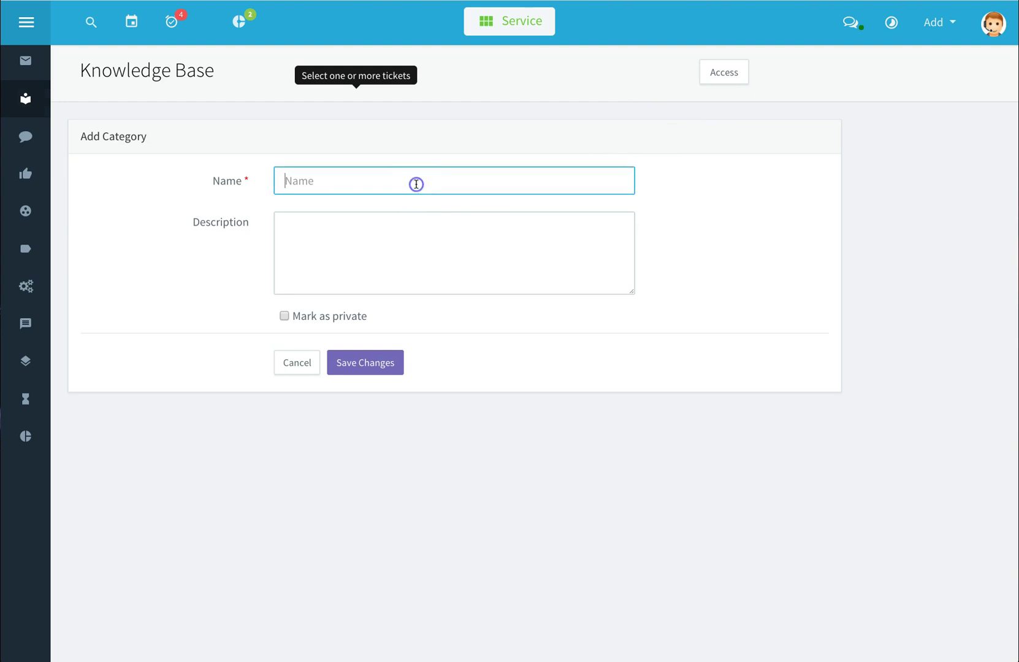
click(382, 246)
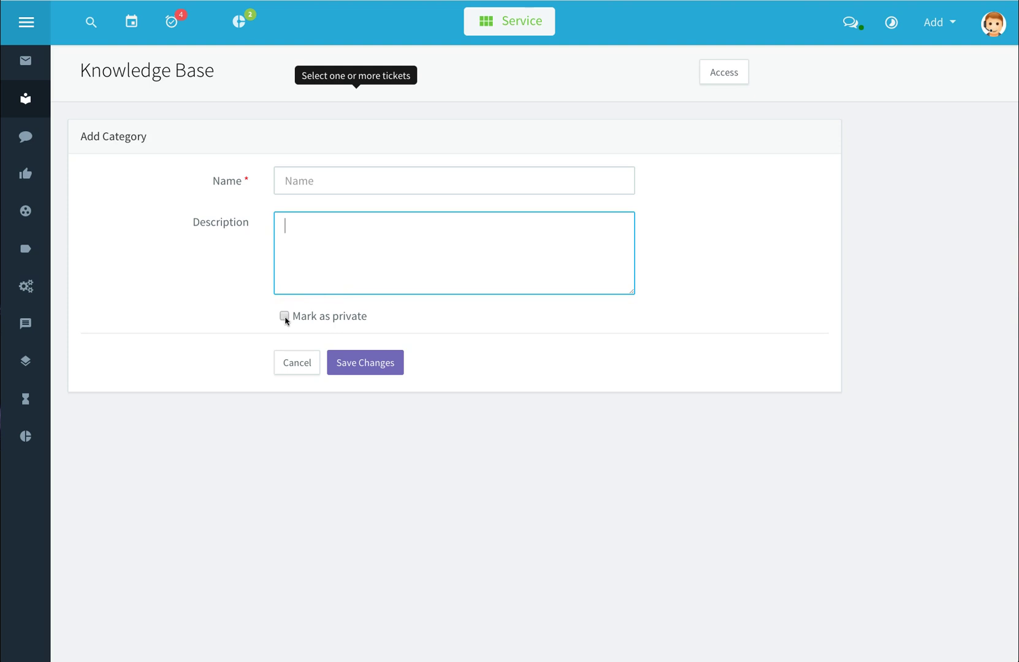
click(300, 366)
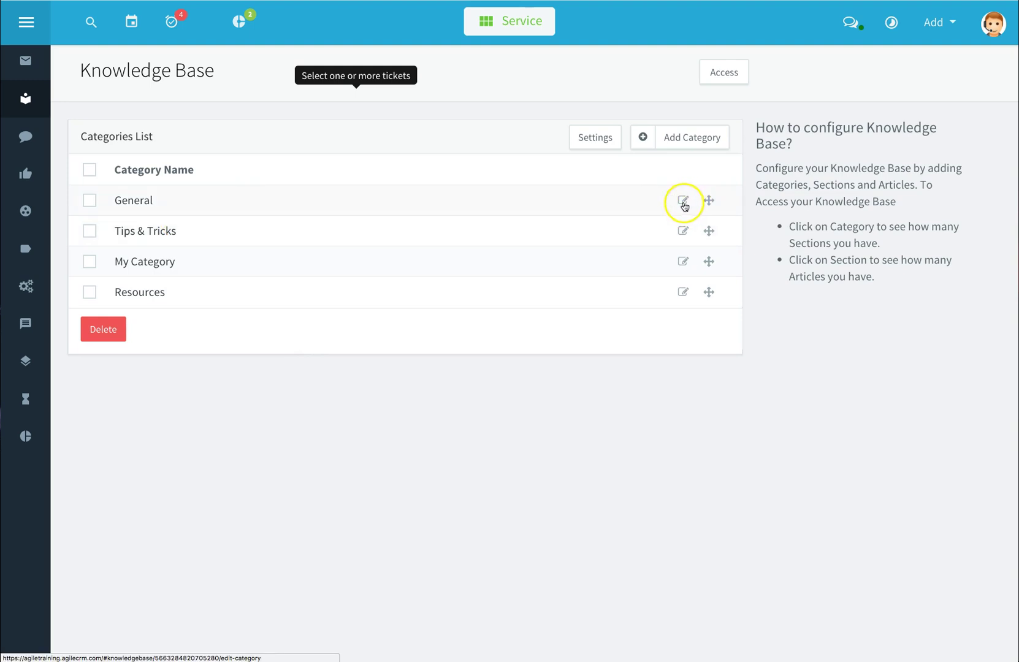
Cancel General's edit form, then open General's Announcements section showing the Welcome article
click(683, 201)
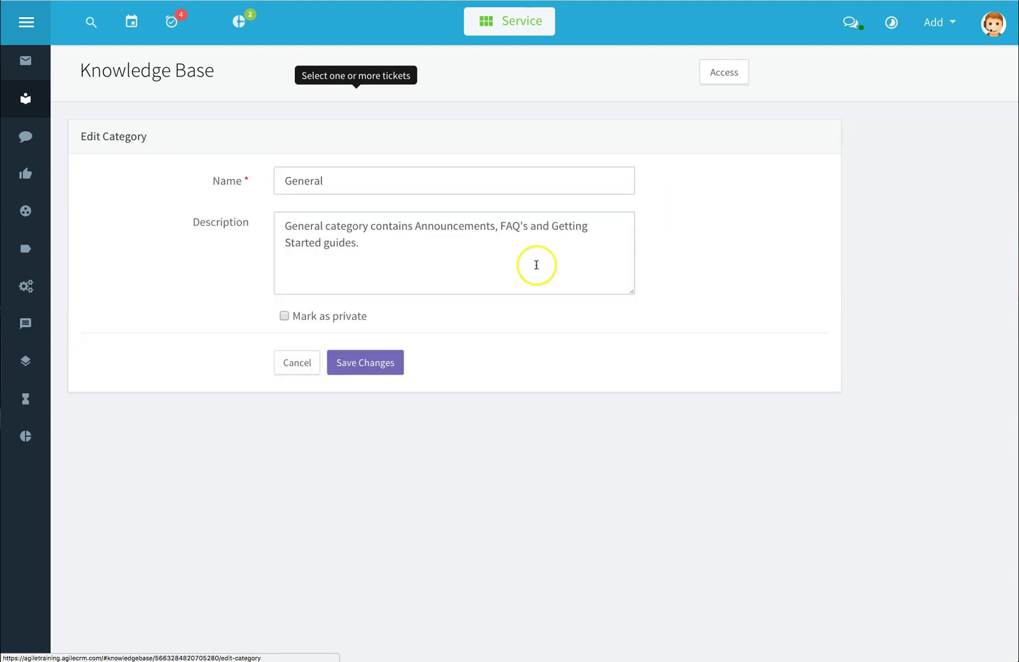
click(310, 358)
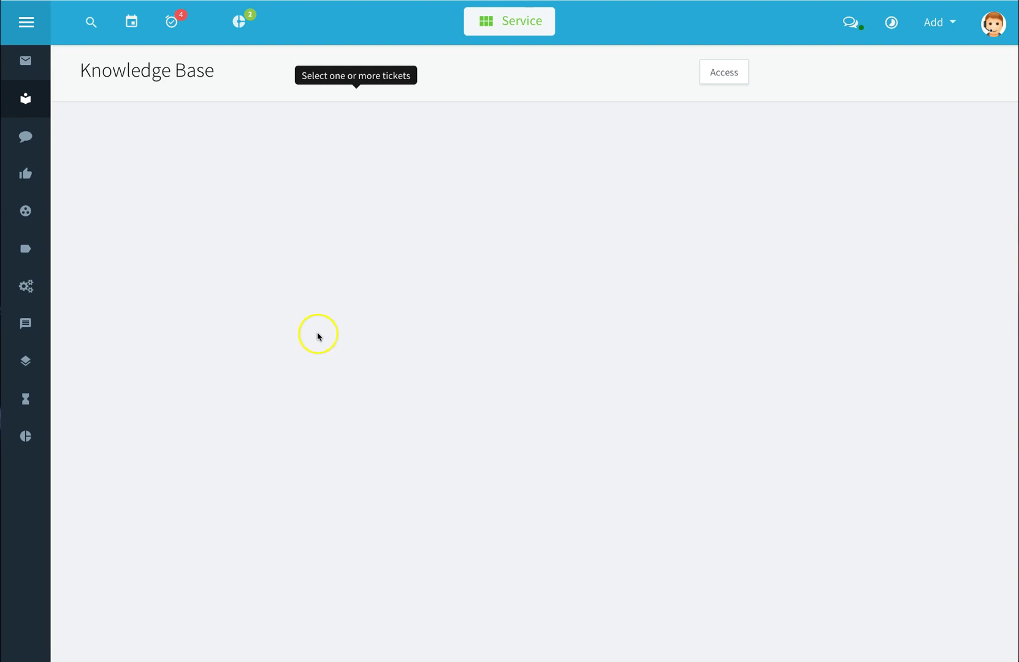
click(133, 204)
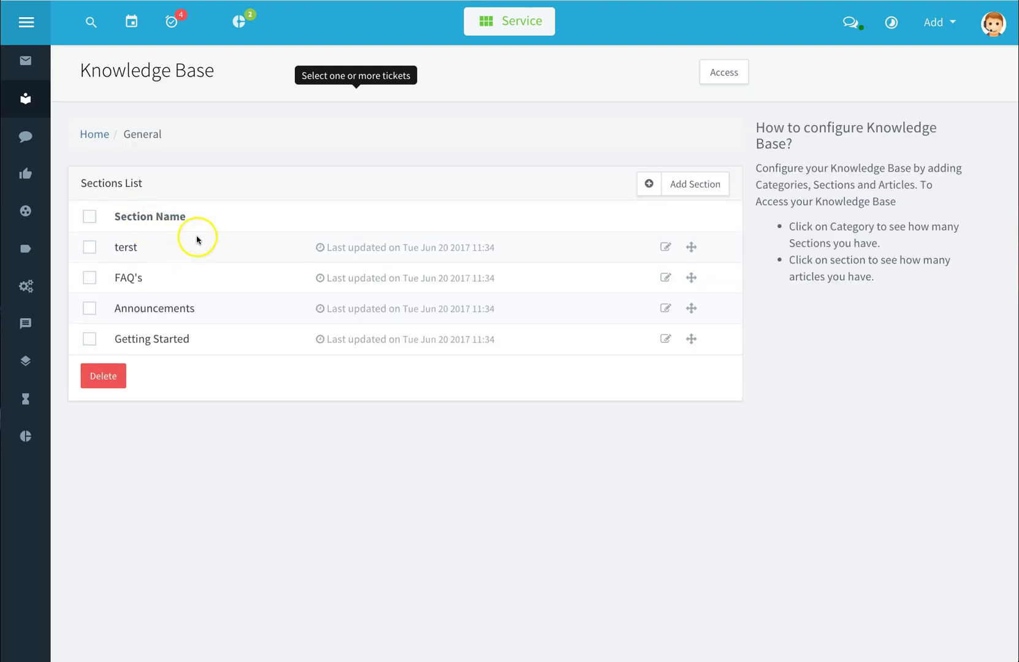
click(185, 313)
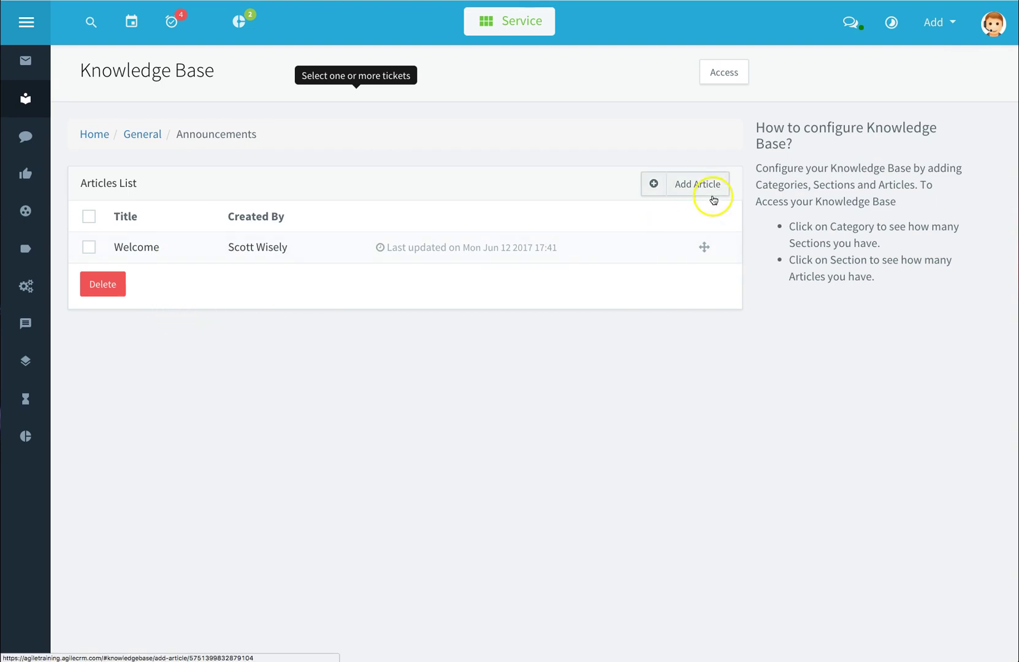
Draft a New Article in Announcements, keep its section, then cancel it without saving
click(703, 191)
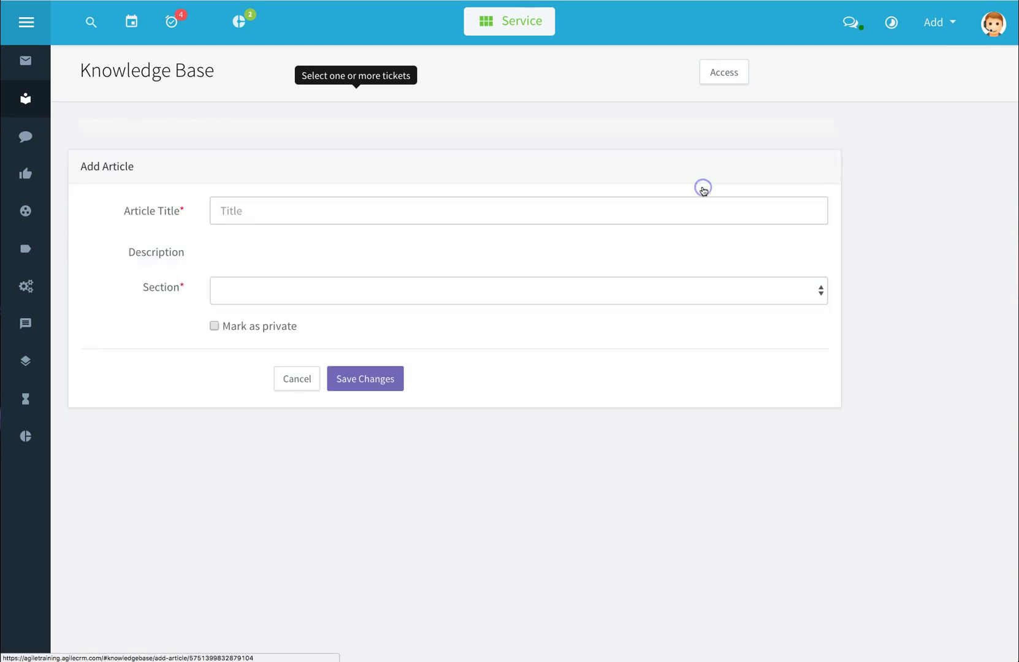
click(511, 222)
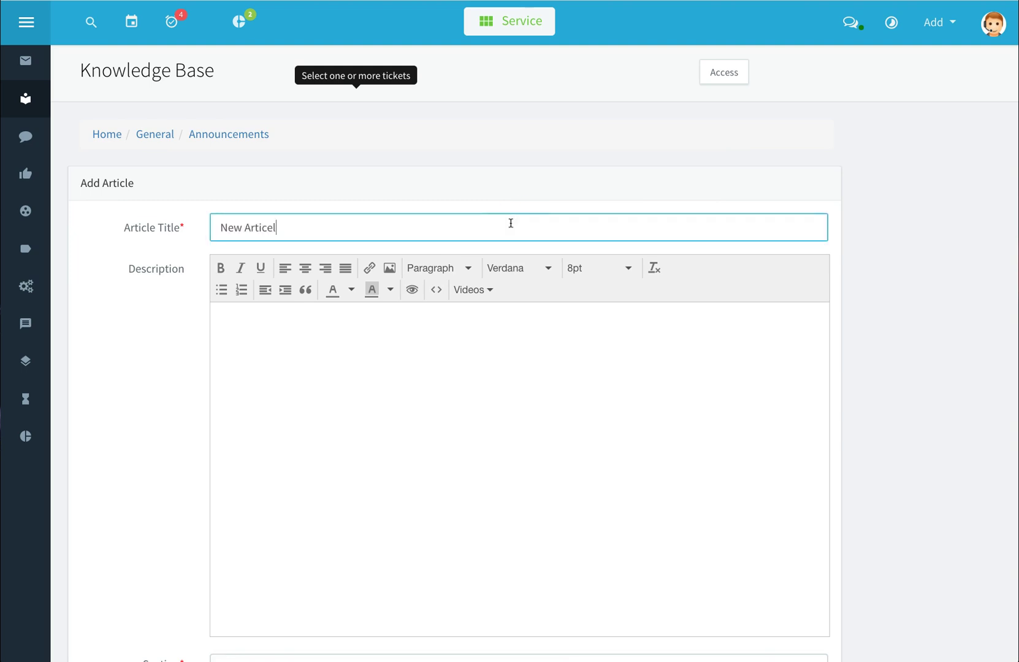
key(Tab)
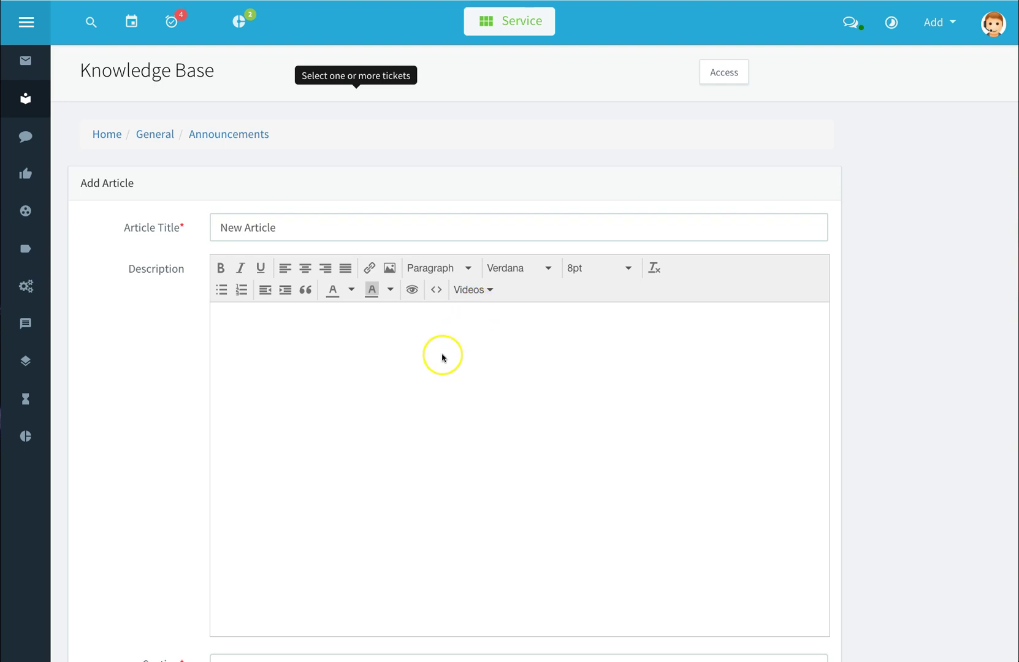
scroll(380, 364, down, 3)
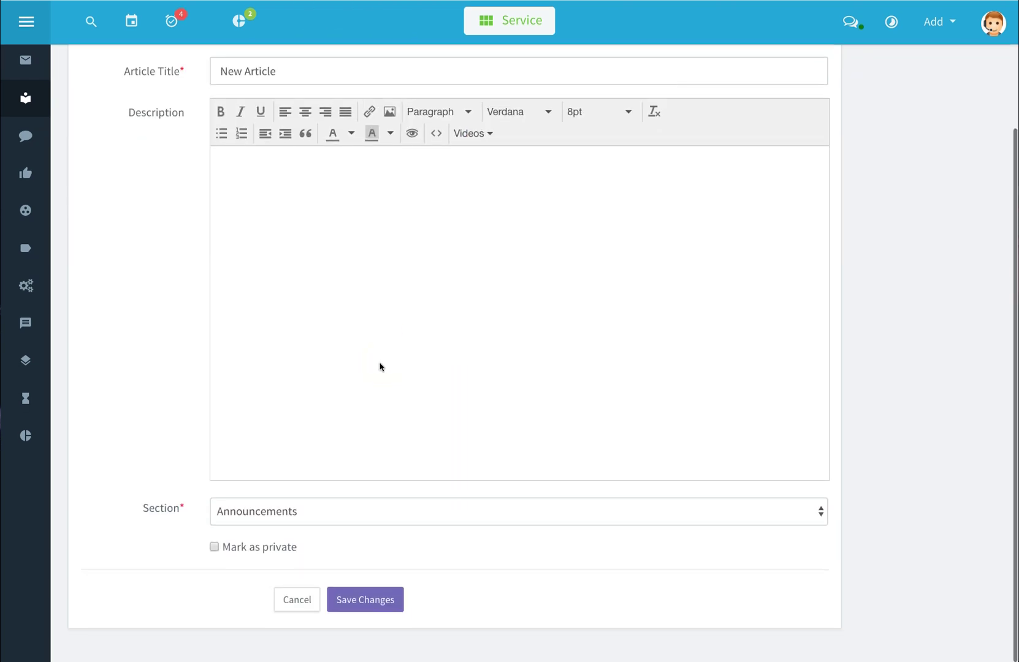
scroll(380, 367, up, 3)
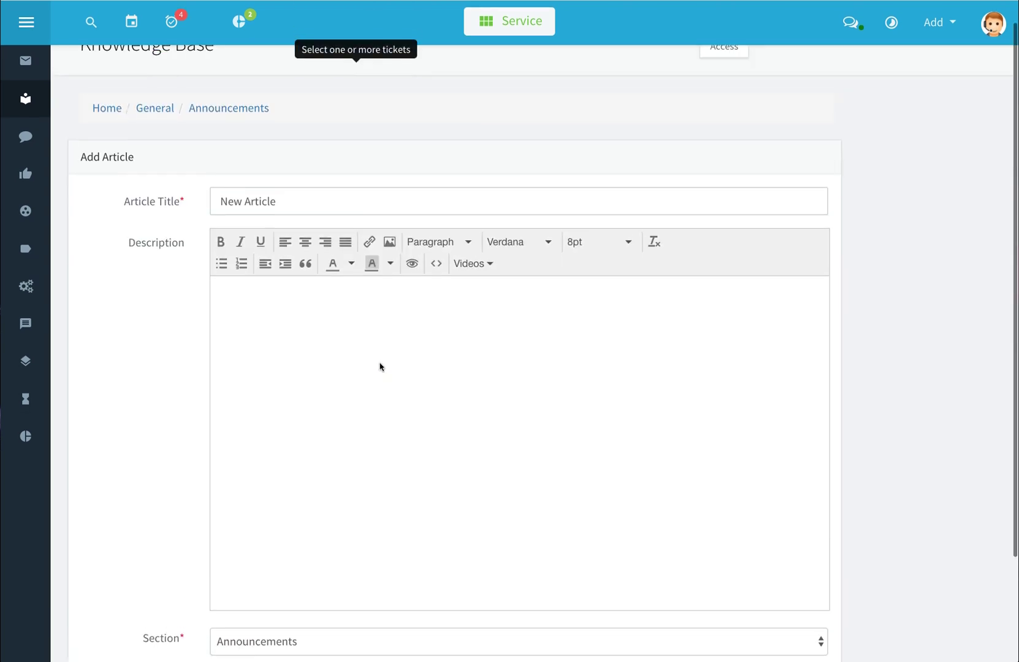
scroll(379, 367, down, 3)
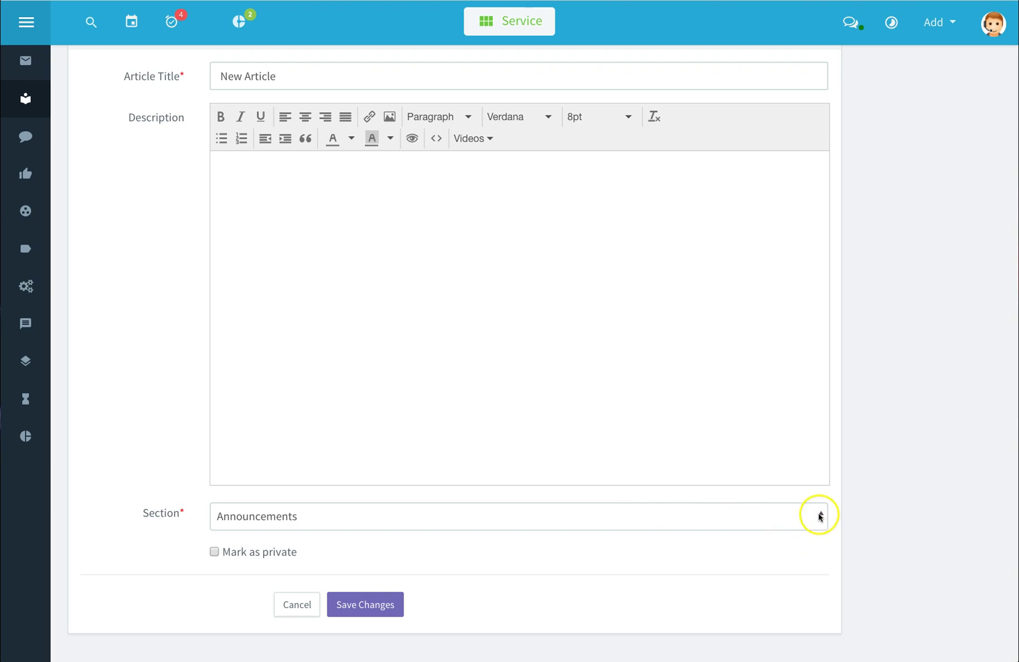
click(820, 516)
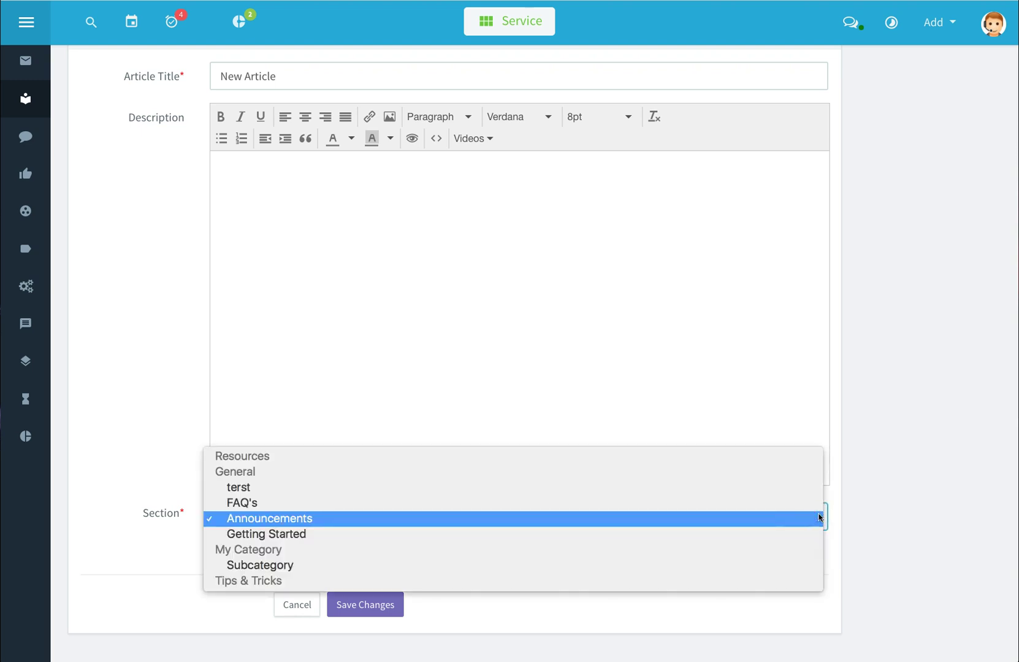
click(801, 521)
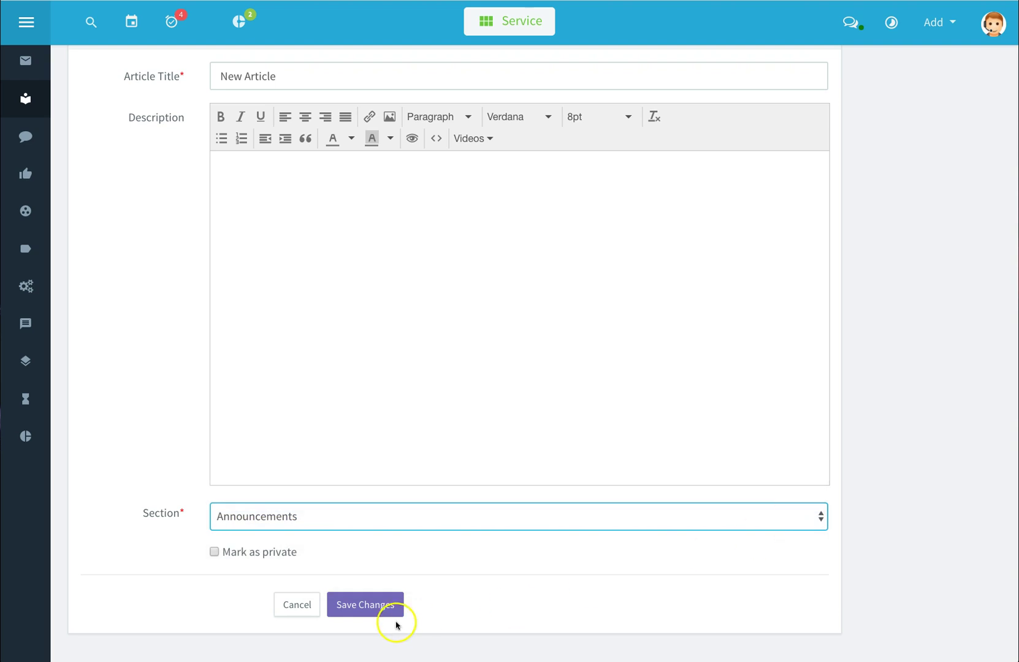
click(388, 608)
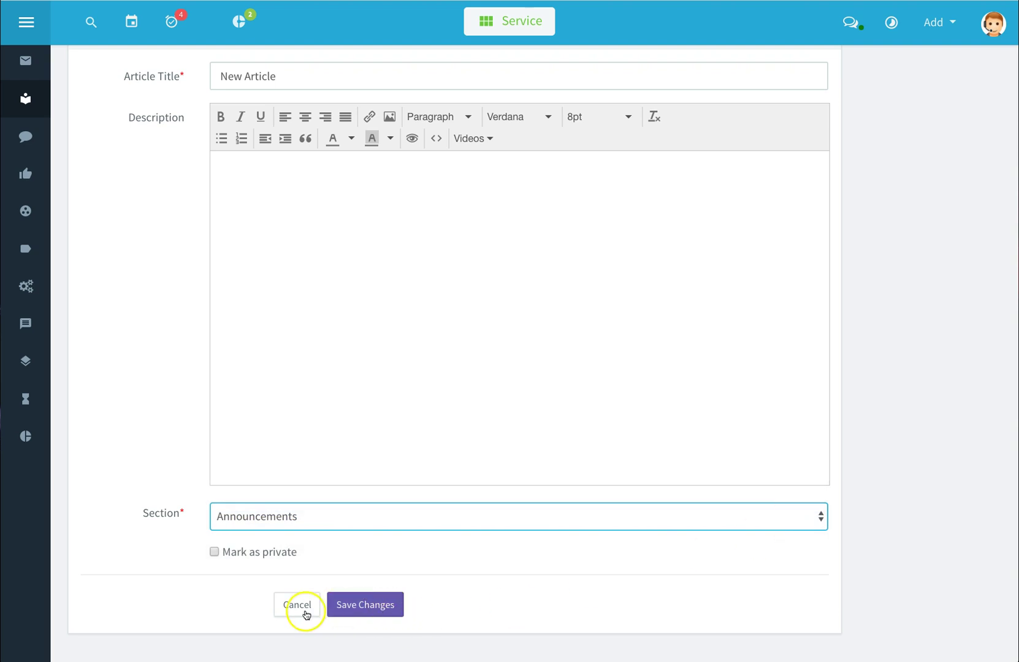
click(296, 607)
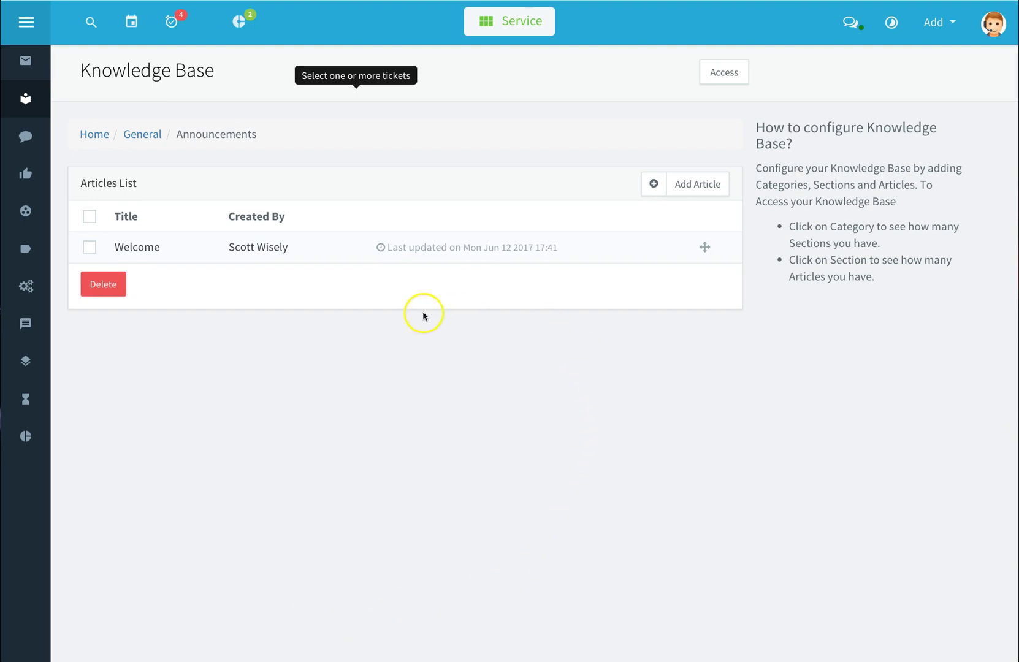
Back in Knowledge Base categories, drag Resources up to second place below General
click(104, 136)
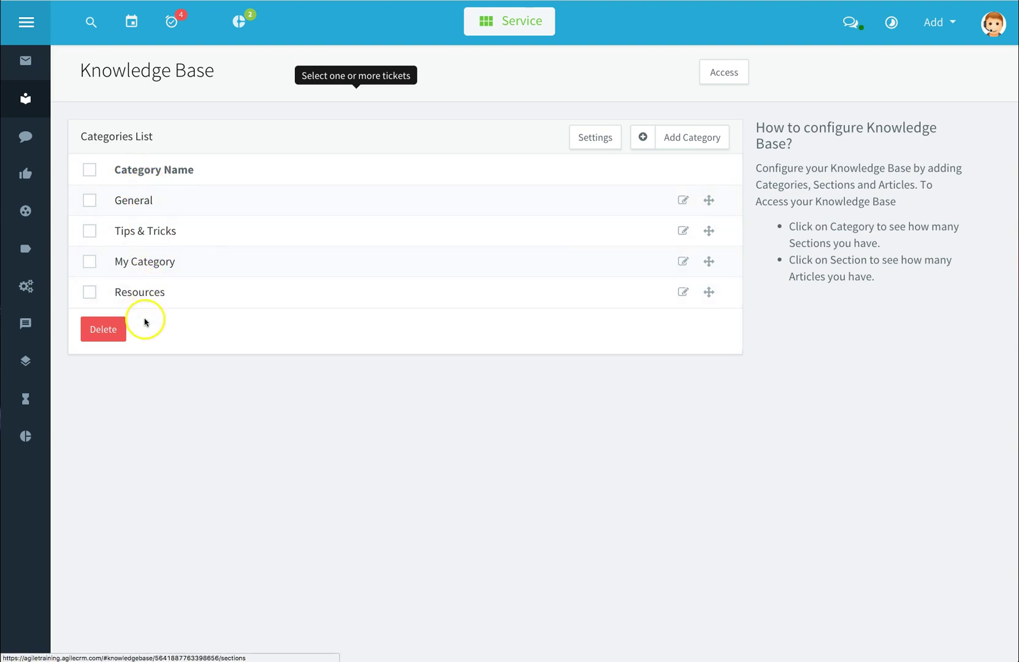
click(90, 201)
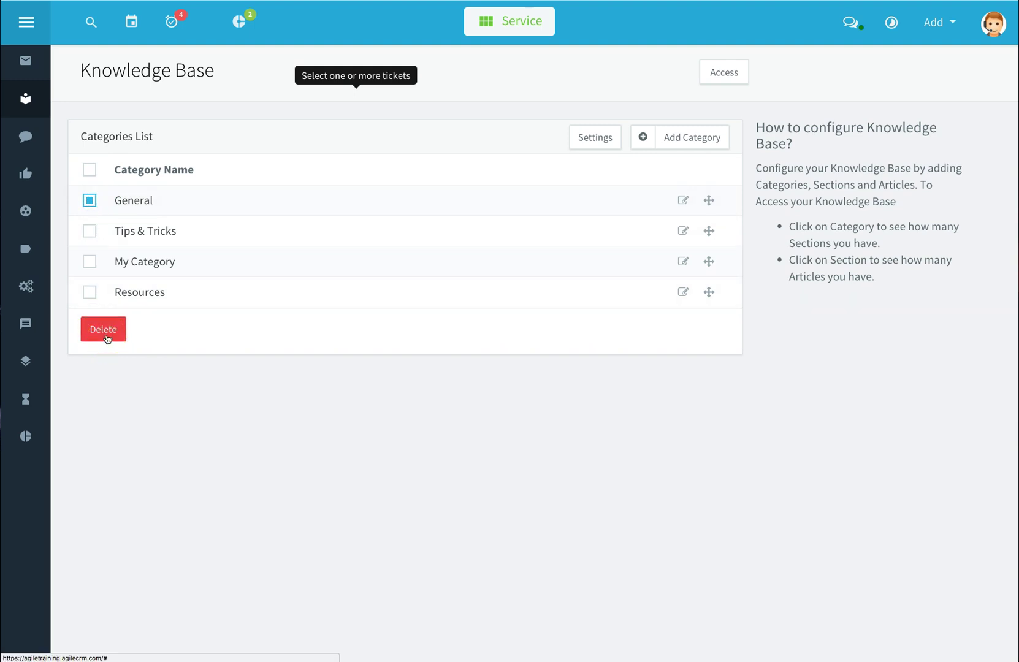
click(89, 201)
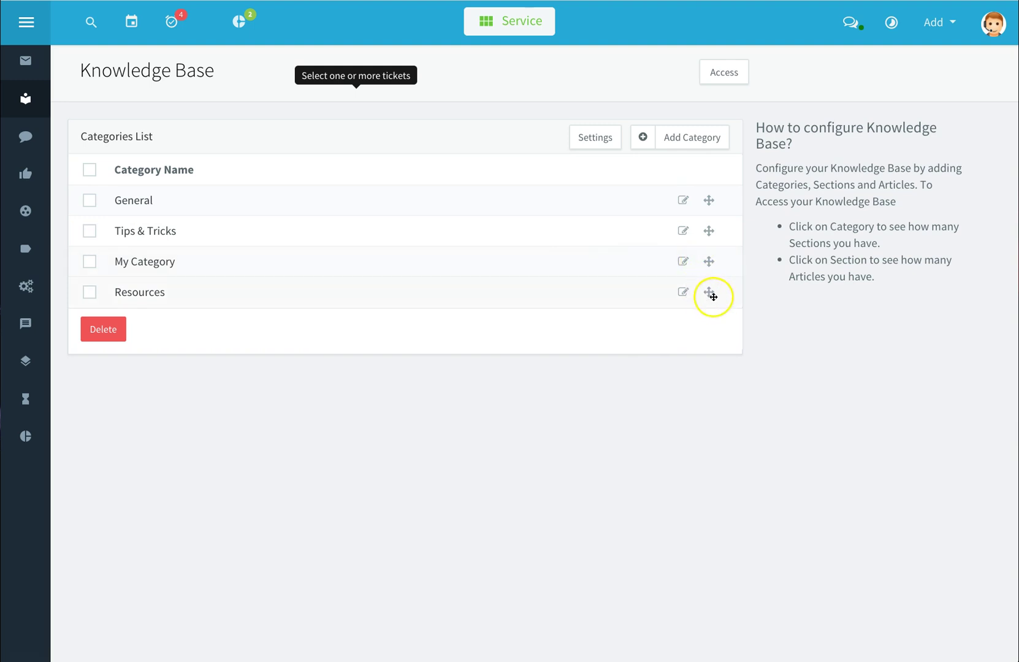
click(709, 292)
drag(709, 292, 709, 265)
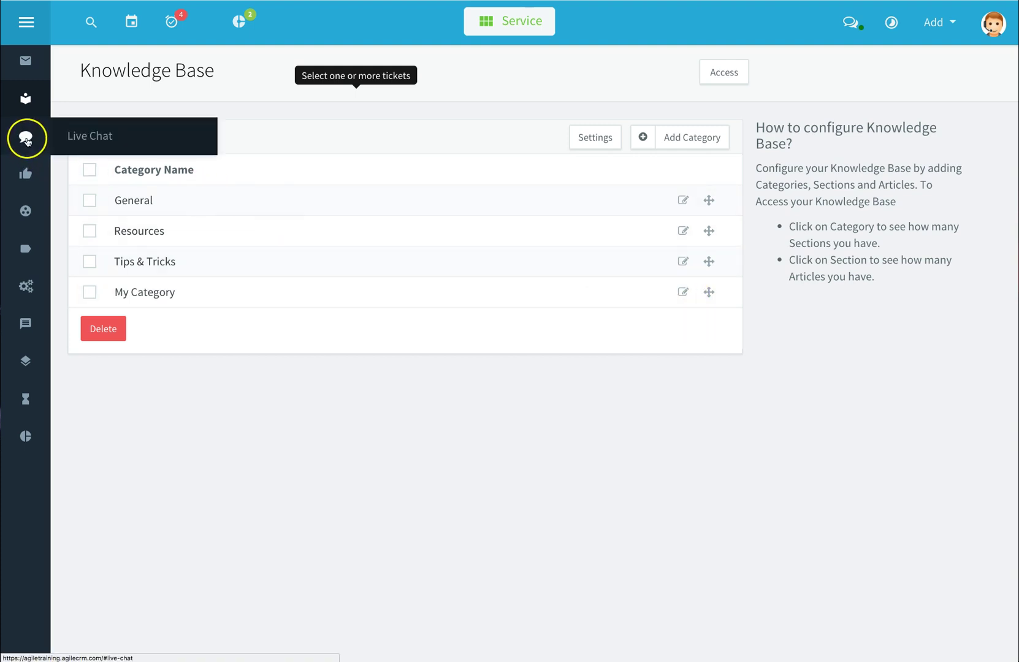
View Live Chat, check its group and date-range filters unchanged, then go to Feedback
click(26, 138)
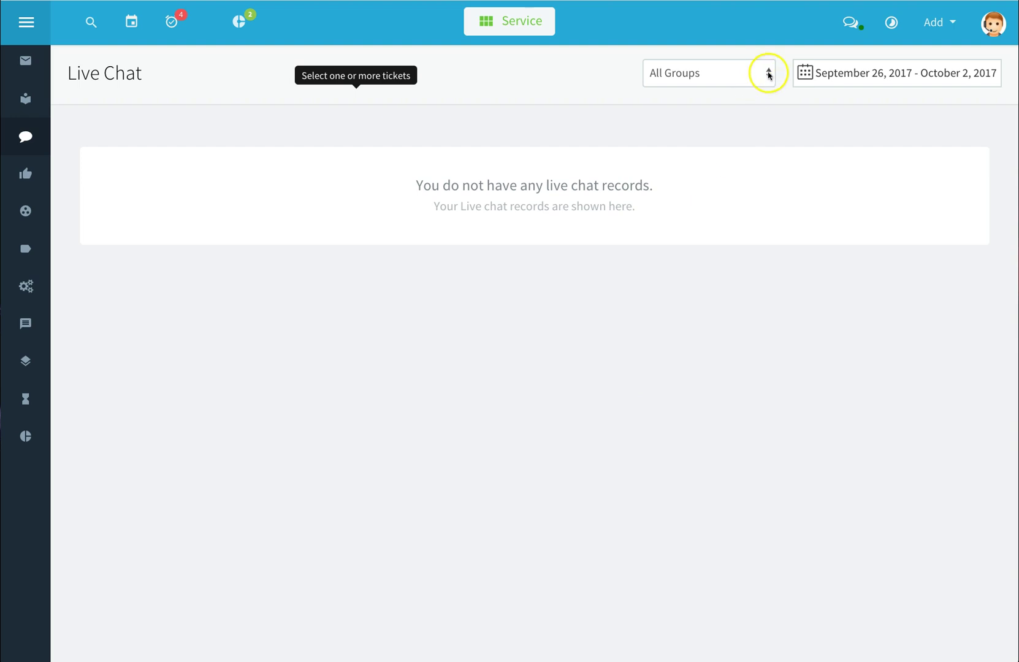
click(768, 73)
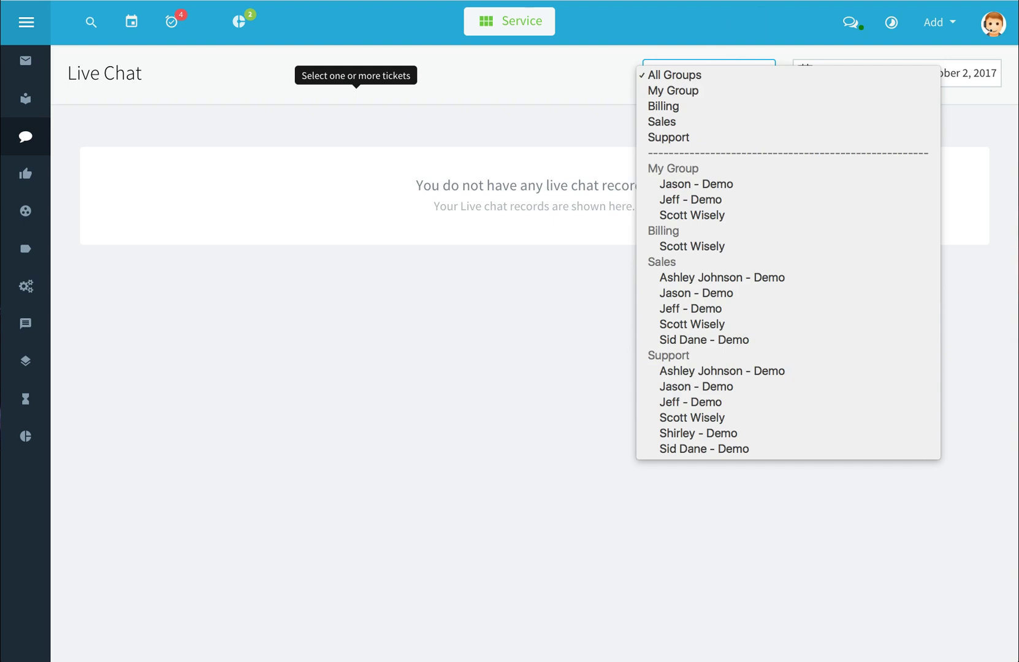
key(Escape)
double_click(84, 73)
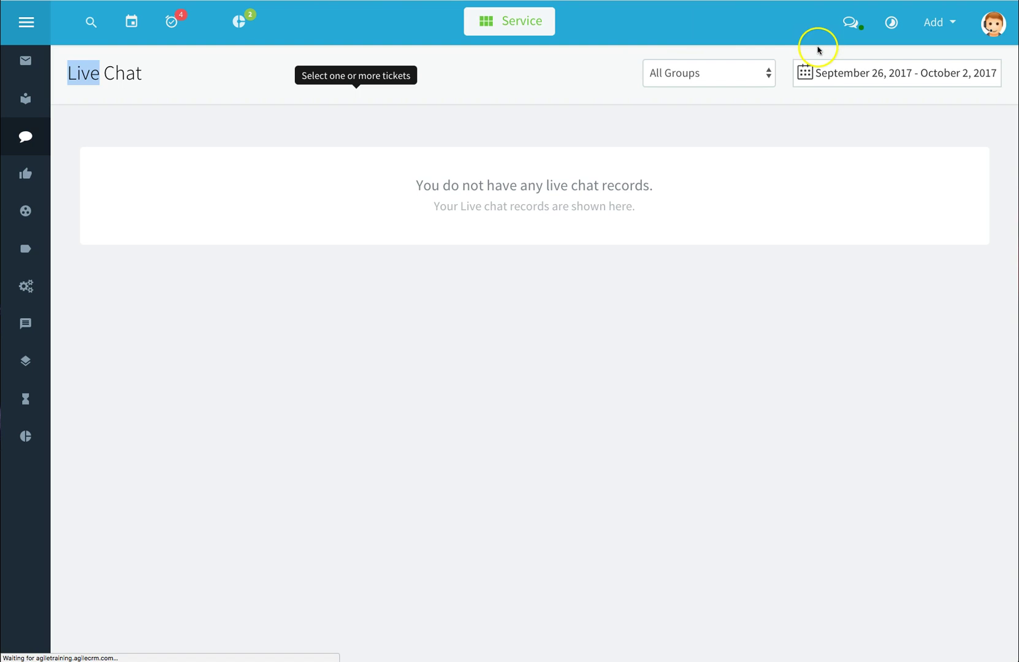
click(888, 76)
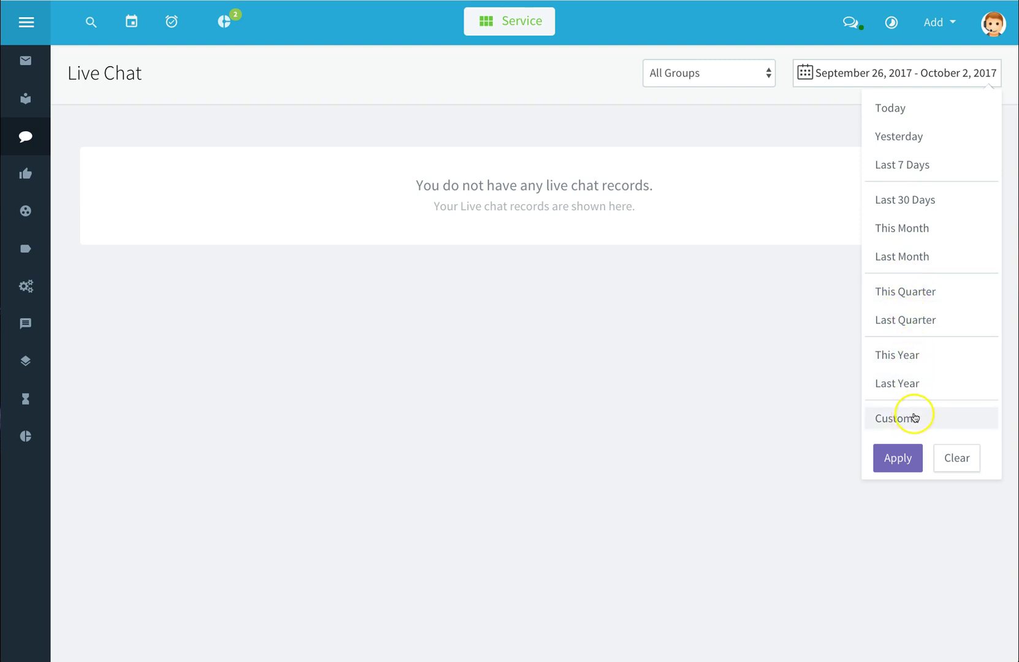
click(826, 419)
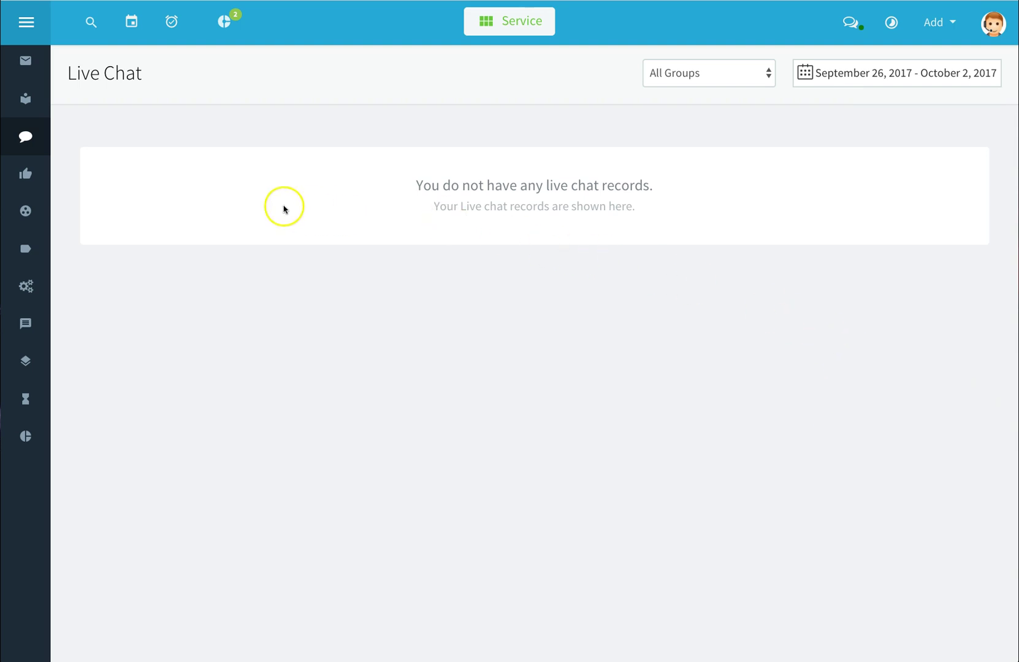
click(22, 180)
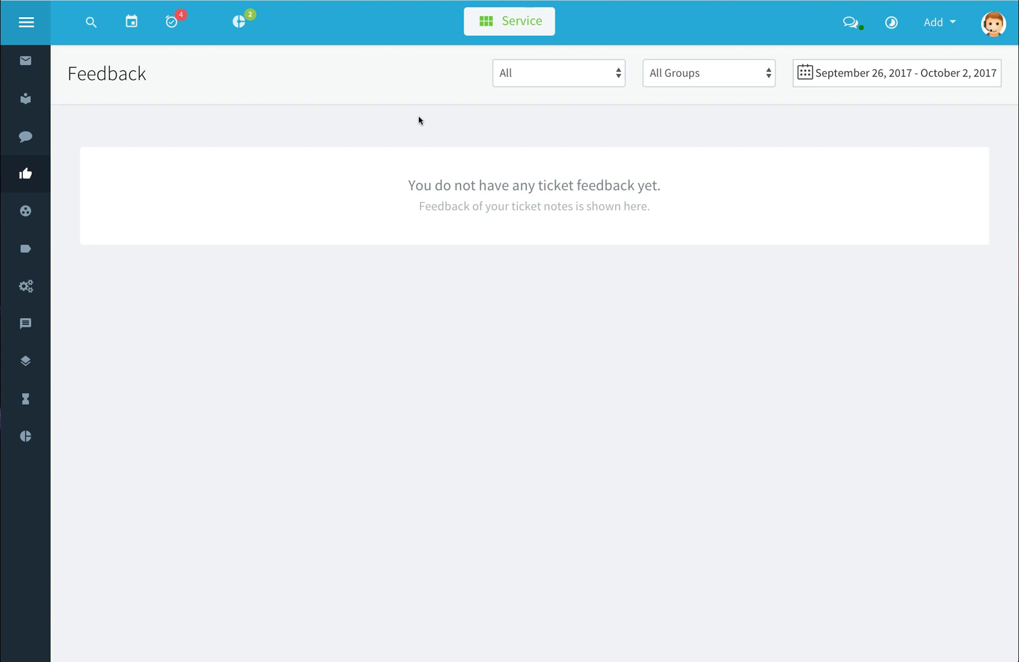
Check Feedback's rating, group and date filters, leaving All, then open helpdesk Groups
click(619, 73)
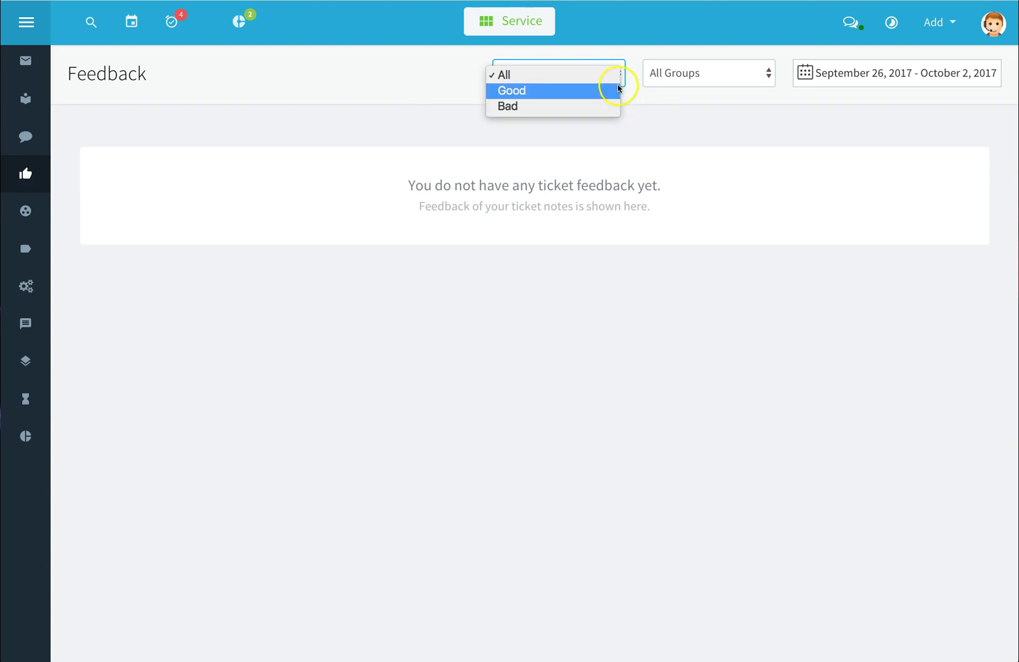
click(614, 75)
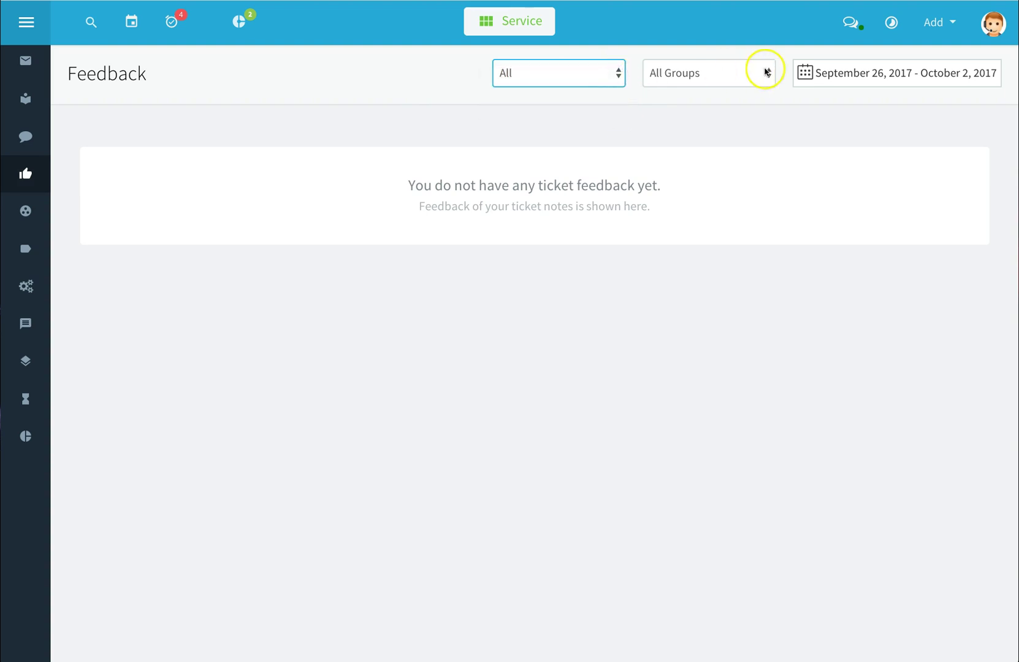
click(767, 72)
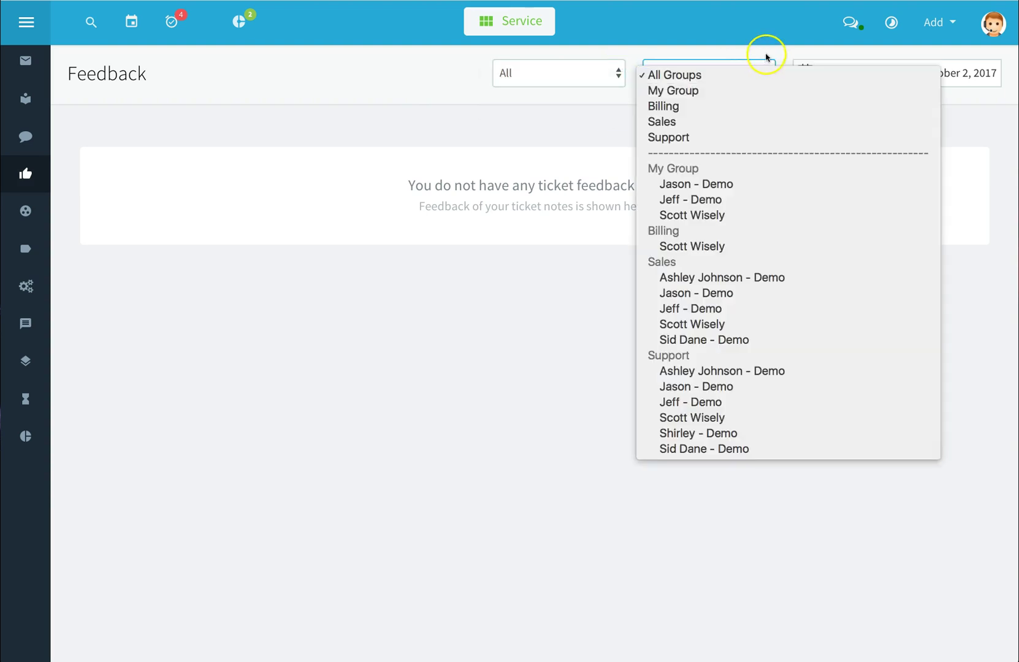
click(766, 57)
click(846, 70)
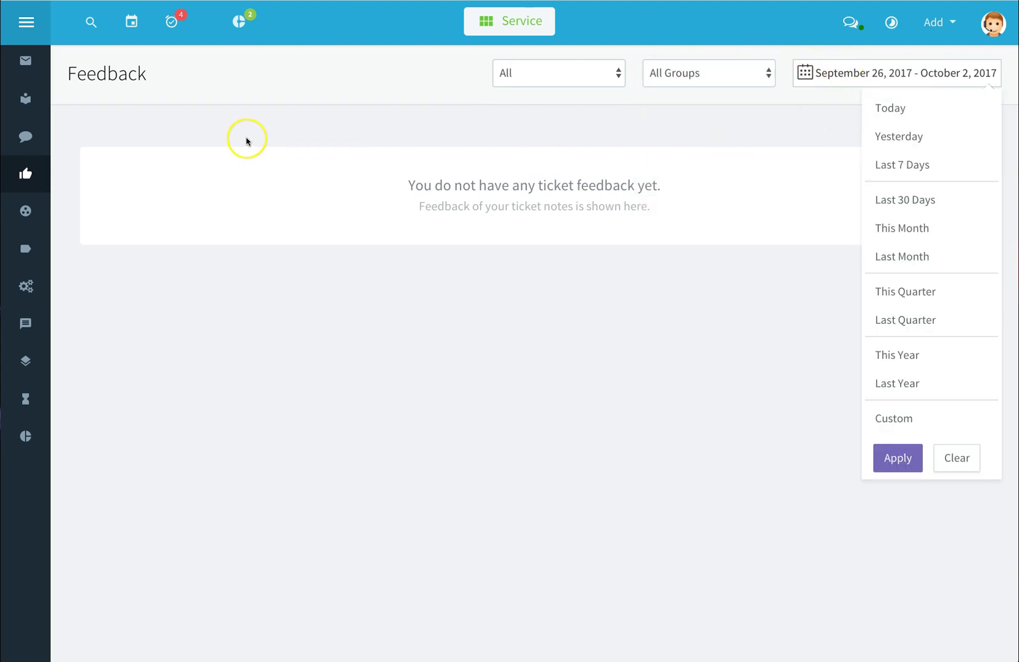
click(26, 213)
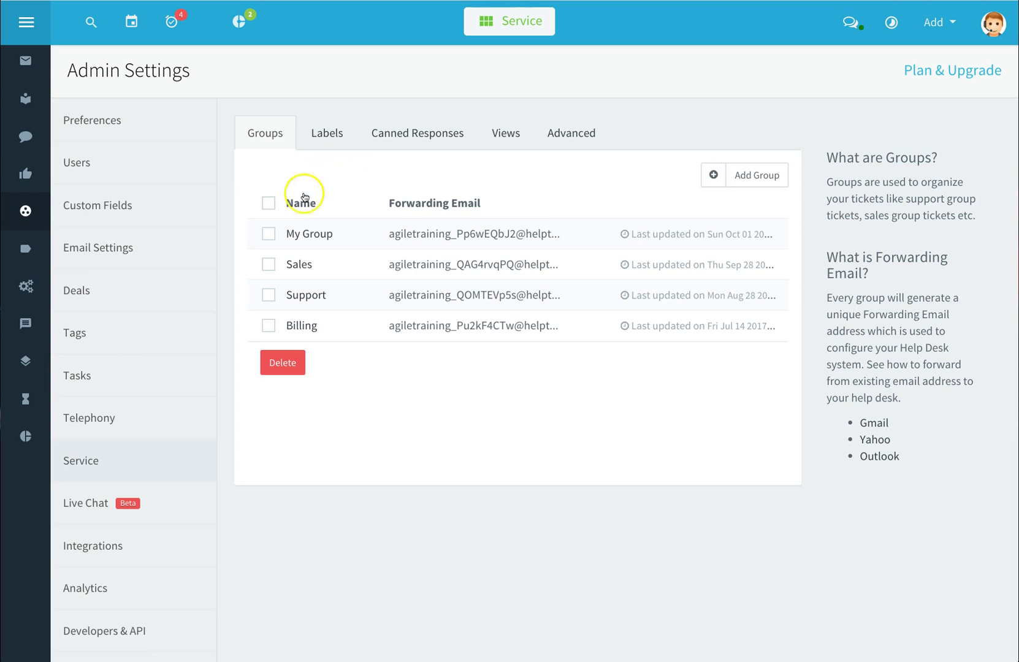
Start a new ticket group named Test Group and add three agents to it
click(268, 266)
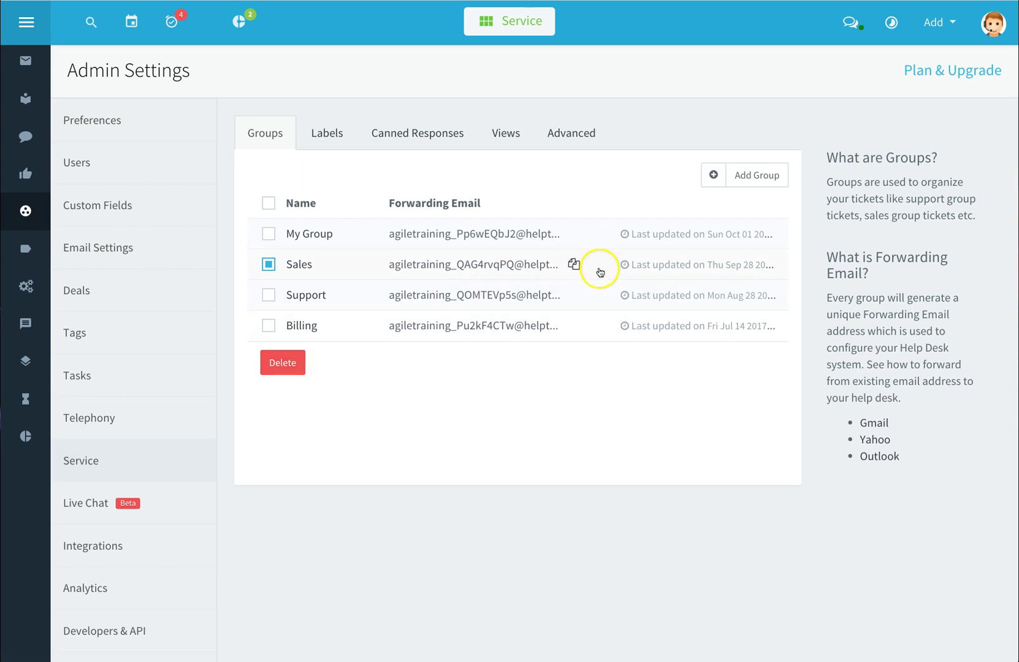
click(760, 176)
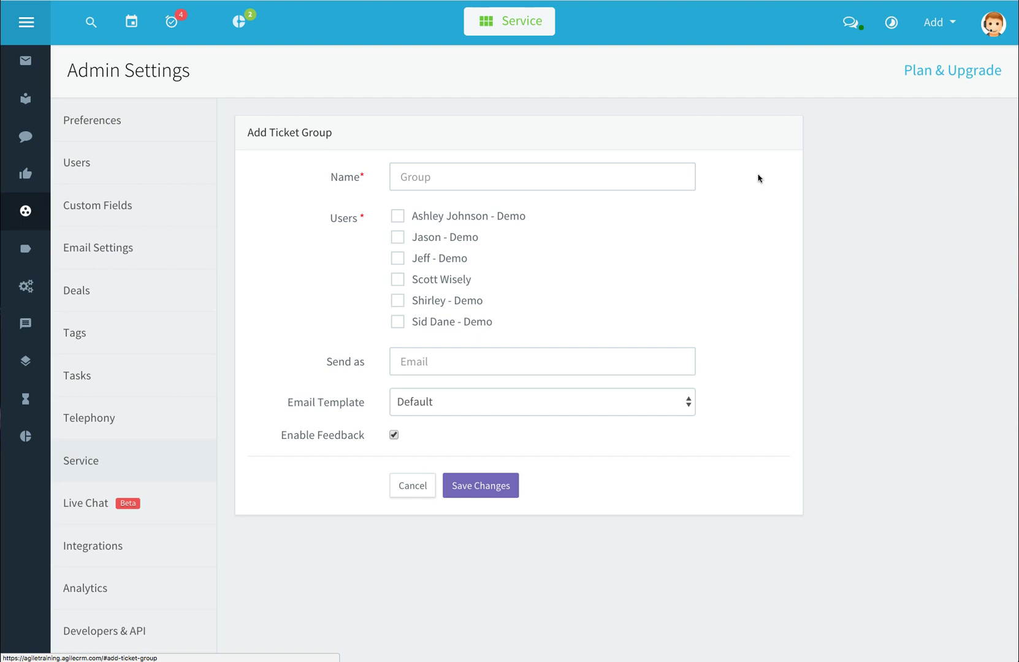
click(578, 180)
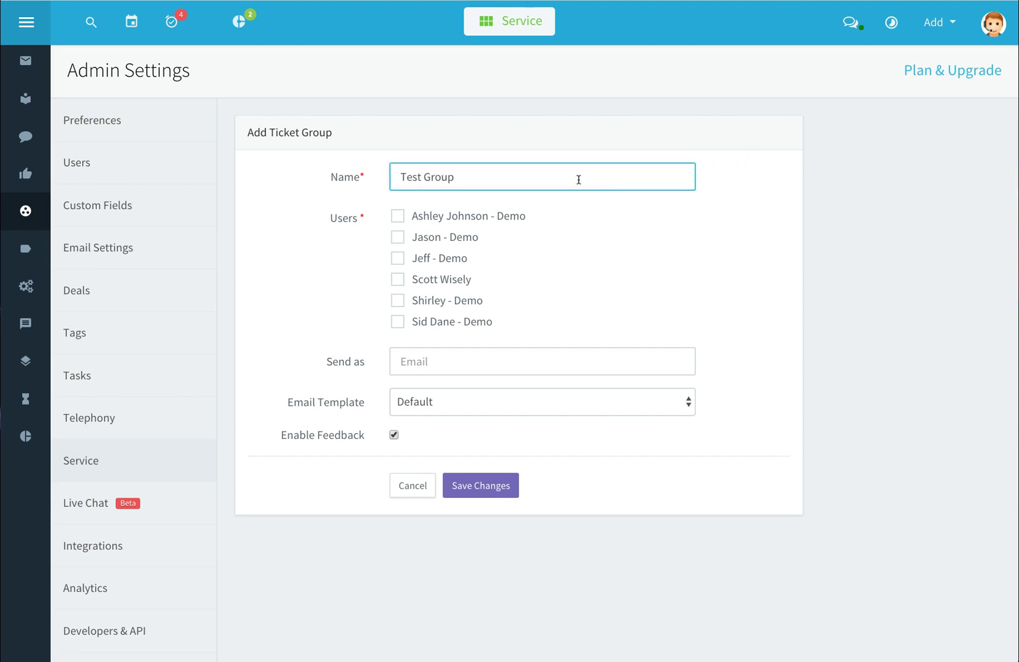
click(398, 258)
click(397, 237)
click(398, 280)
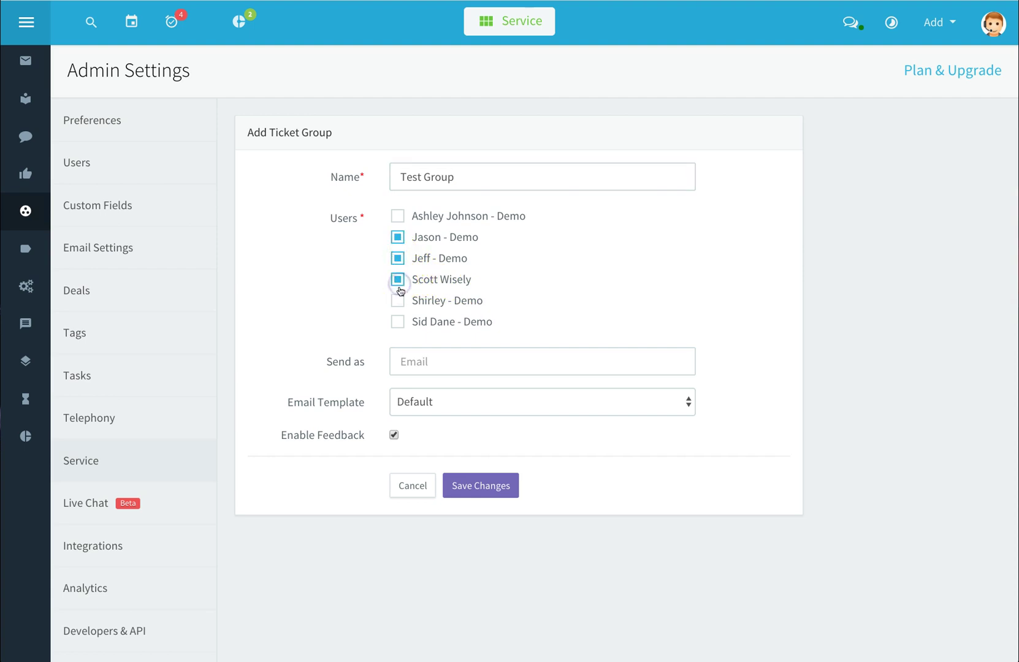
Enter the Send as address, choose the Minimalistic template, keep feedback enabled, and save
click(419, 359)
text(test@test.com)
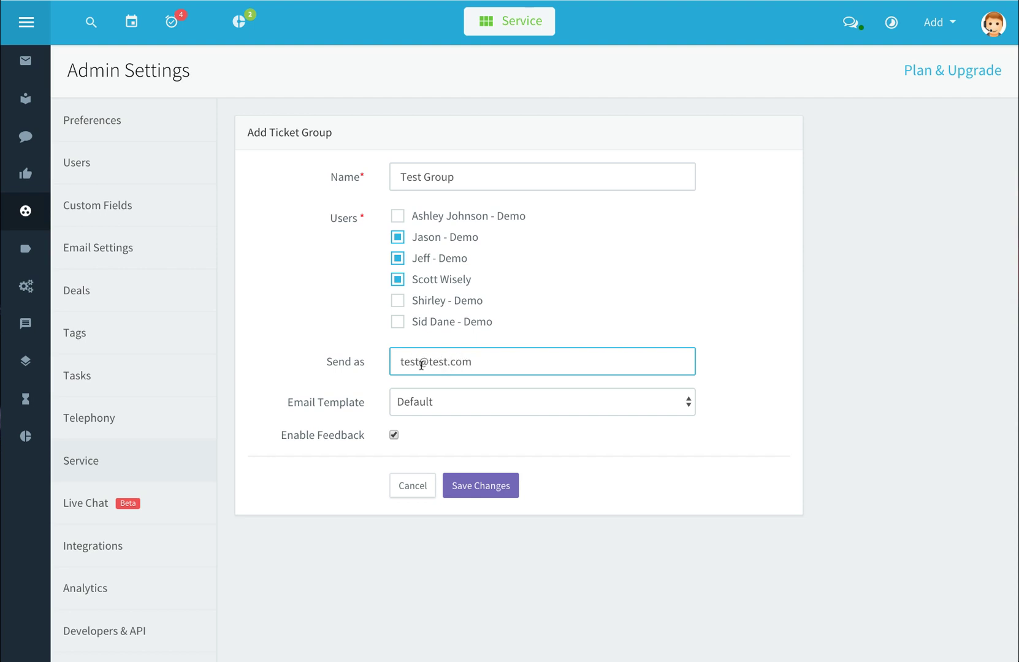
click(443, 403)
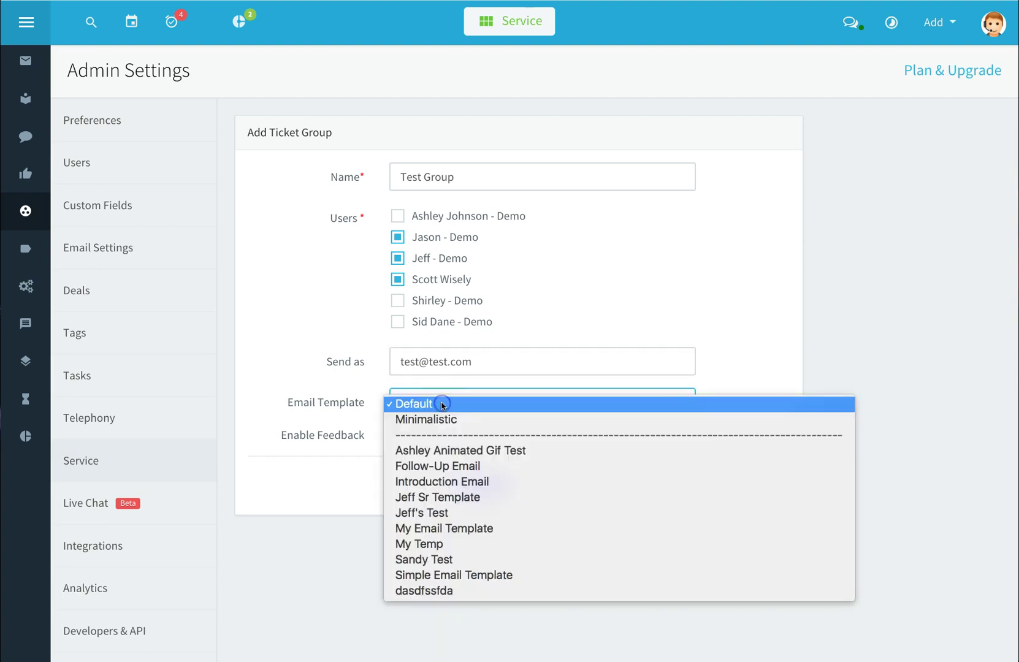
click(441, 419)
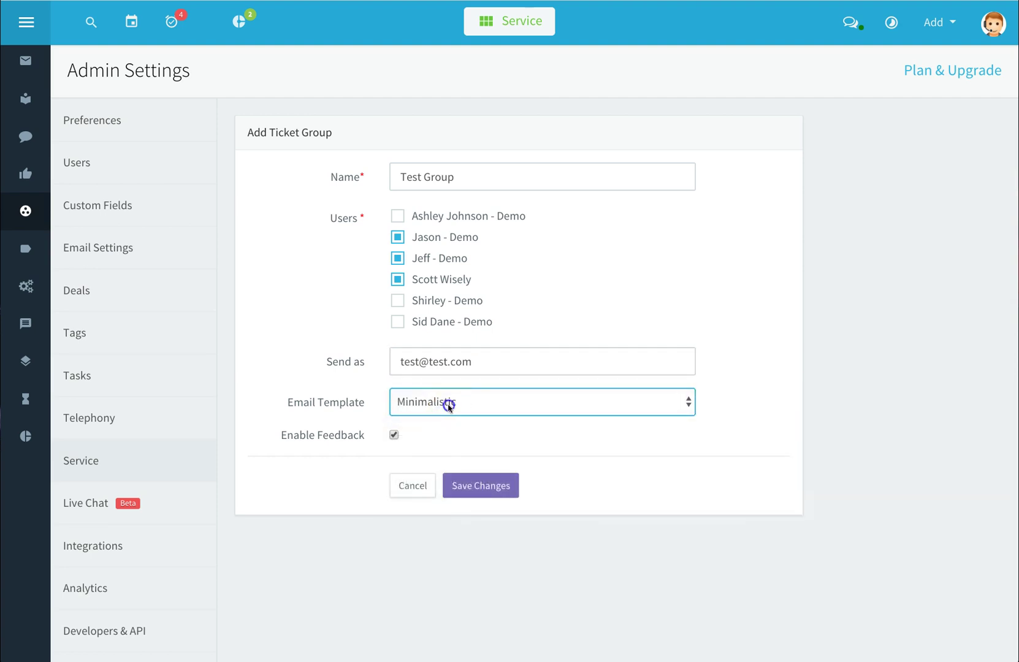
click(448, 405)
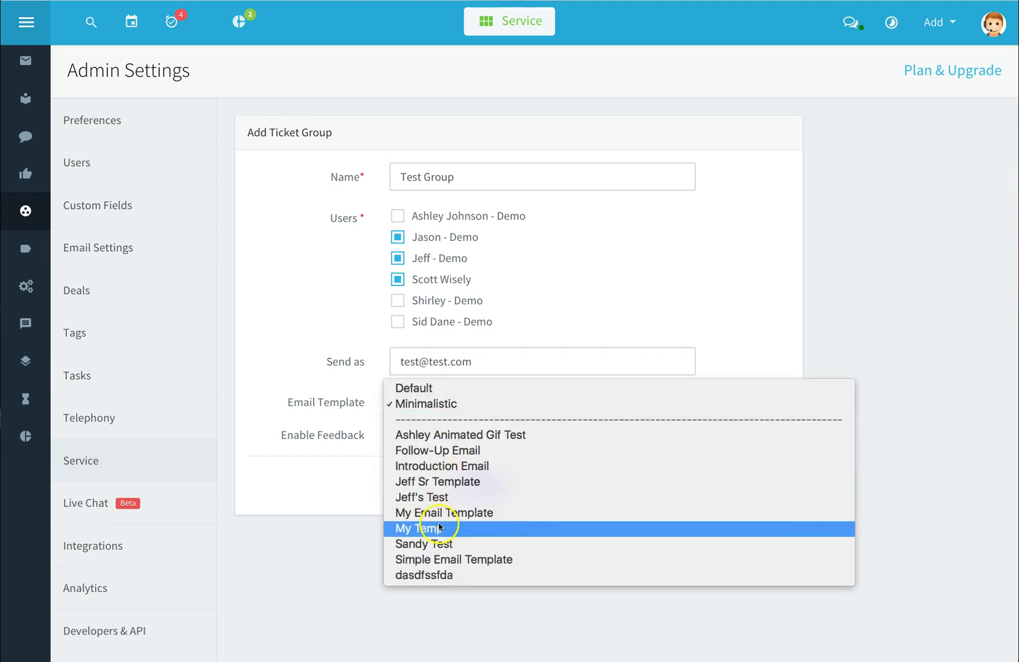
key(Escape)
click(394, 436)
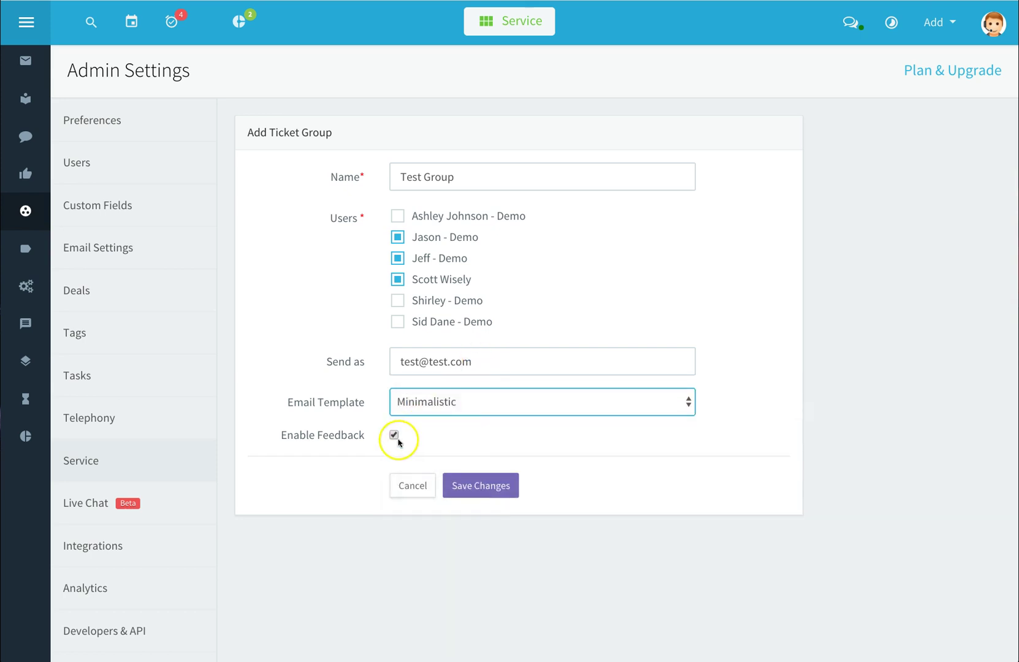
click(394, 437)
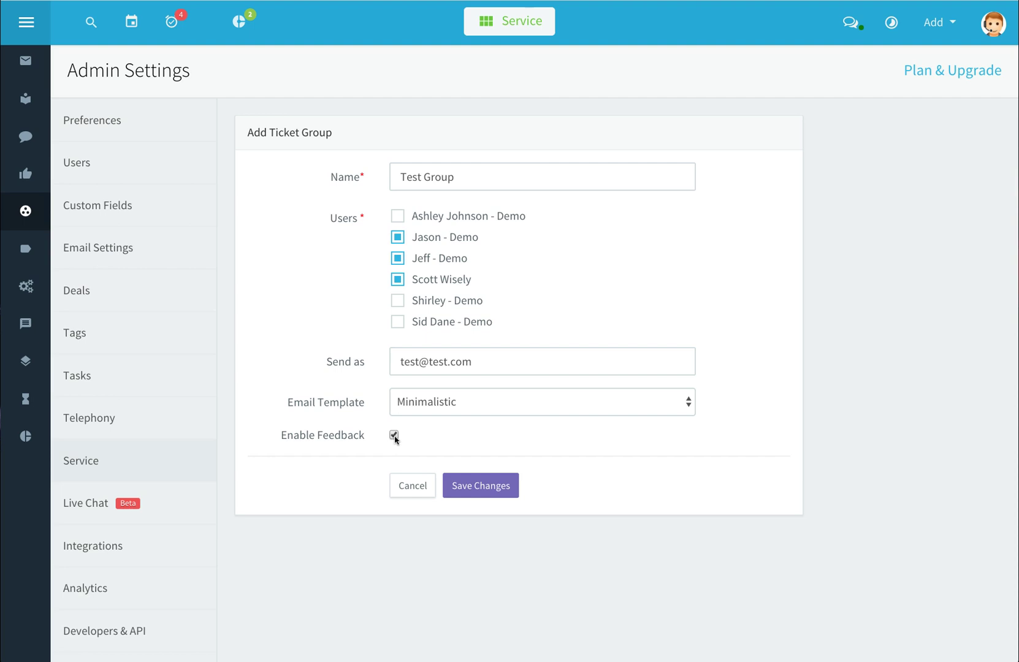
click(470, 489)
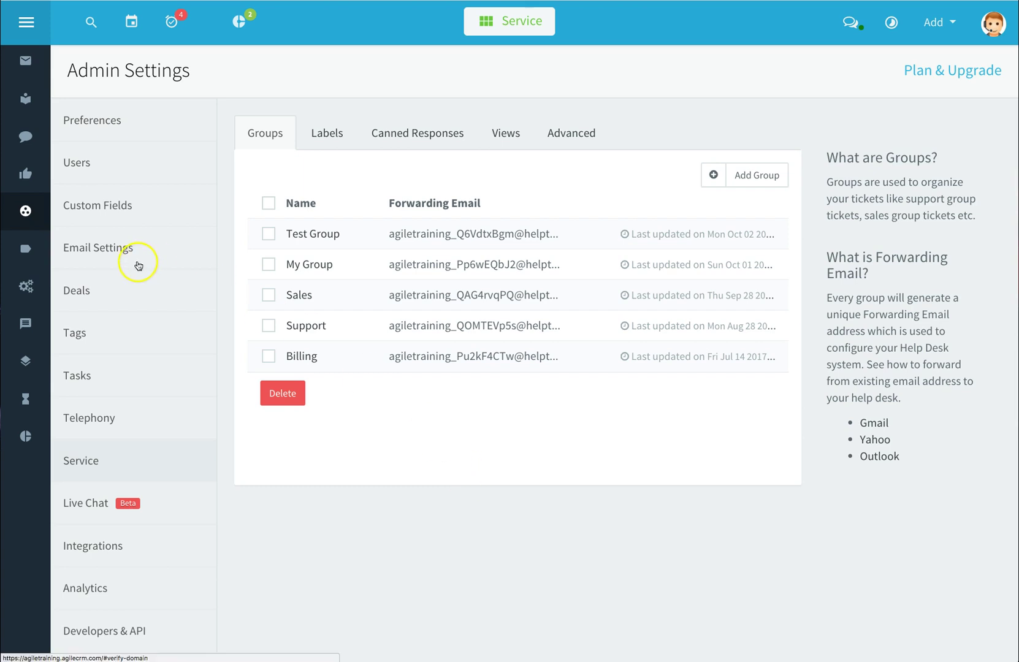
Open ticket labels and try the checkboxes, ending with Bug Fix and live-chat-query selected
click(40, 254)
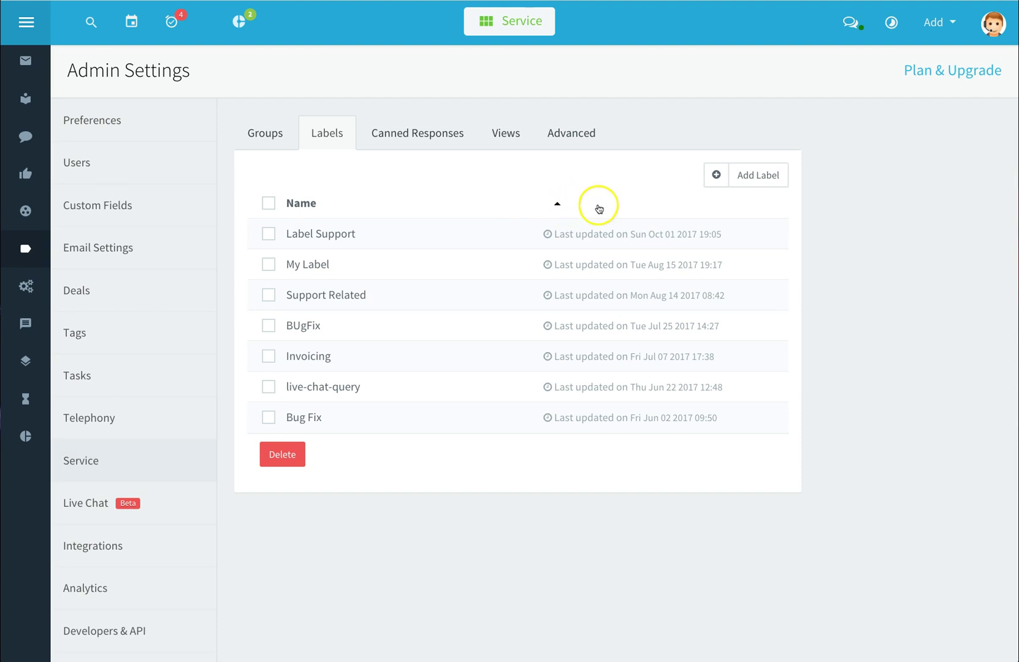
click(269, 204)
click(272, 205)
click(268, 233)
click(267, 234)
click(268, 417)
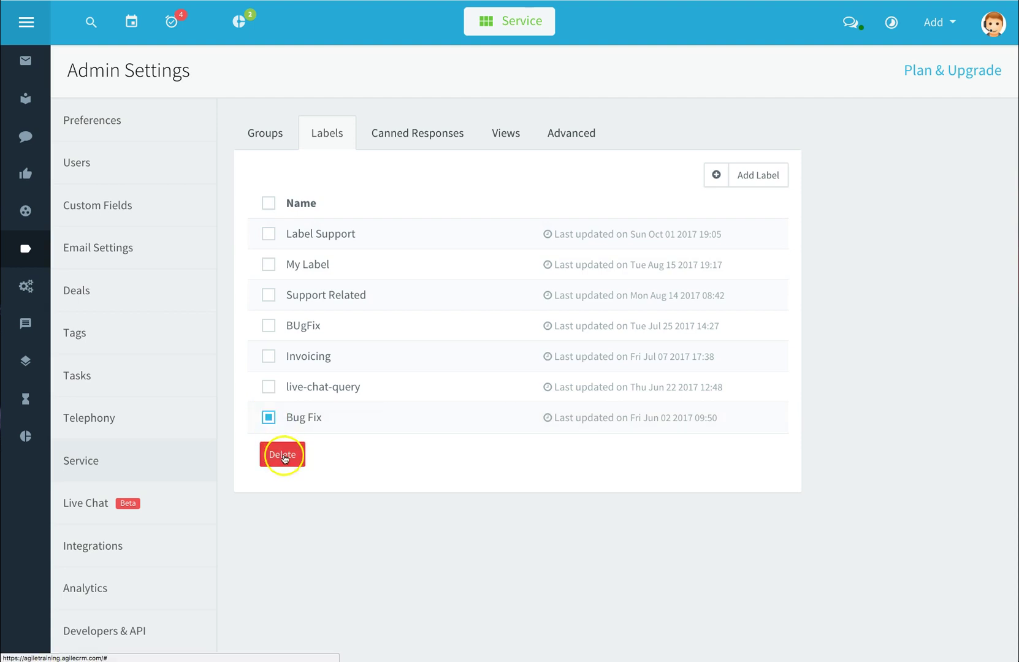
click(268, 386)
Add a new ticket label named Support Issue and save it
click(753, 182)
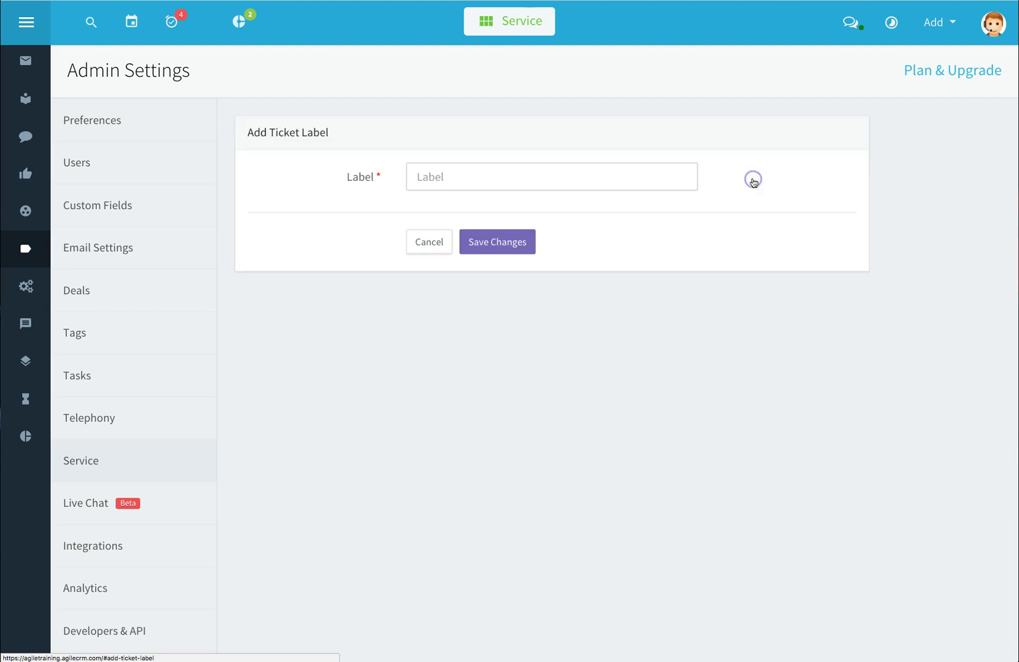
click(529, 187)
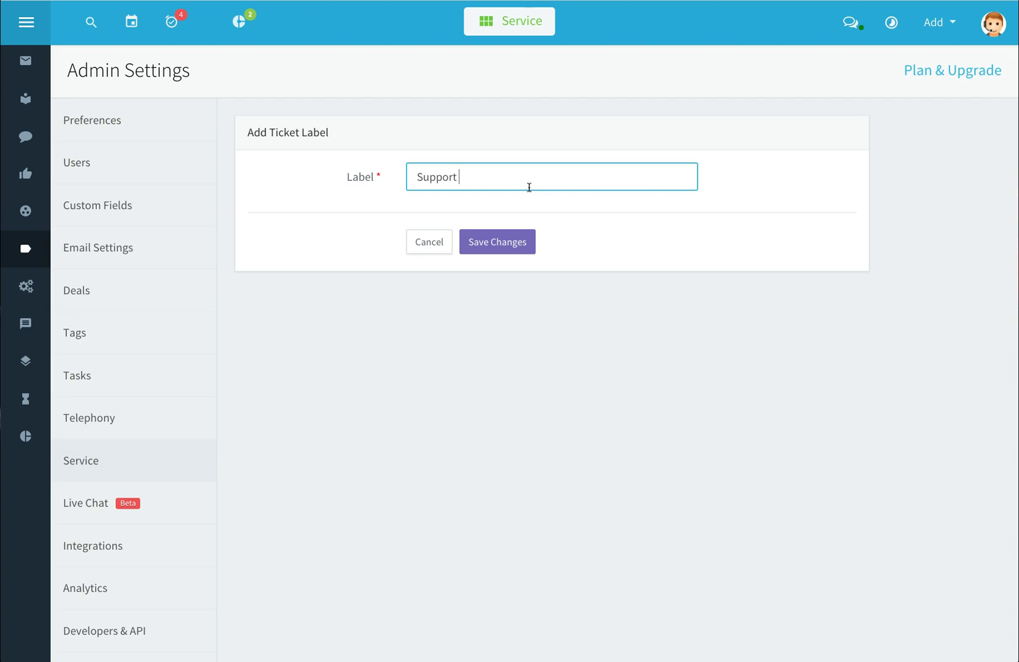
click(500, 246)
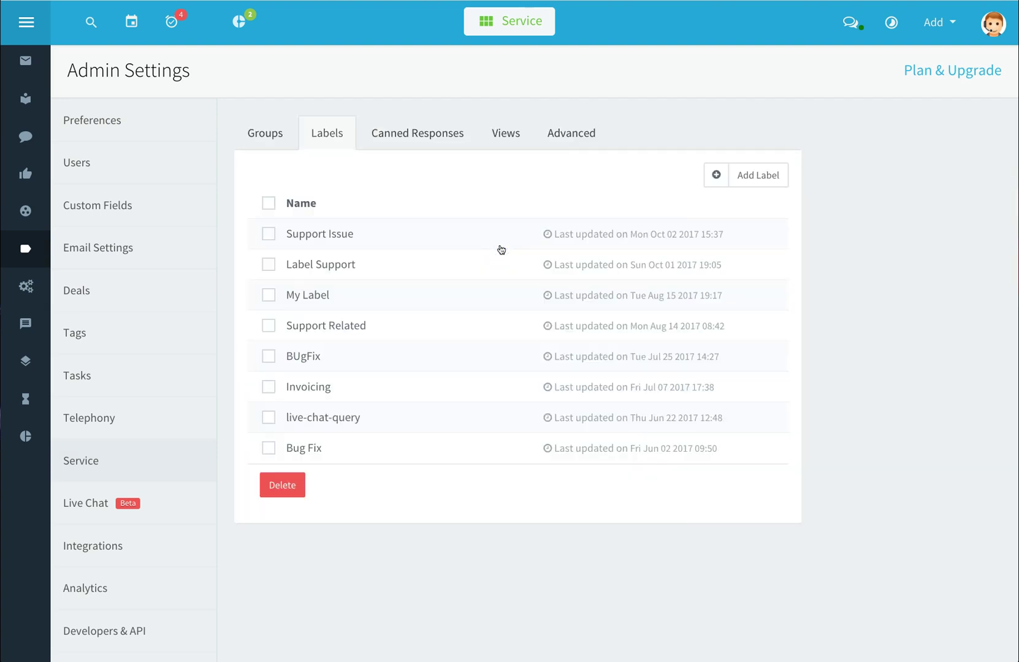
click(482, 256)
Start a new service automation with the trigger Note is added by user
click(27, 286)
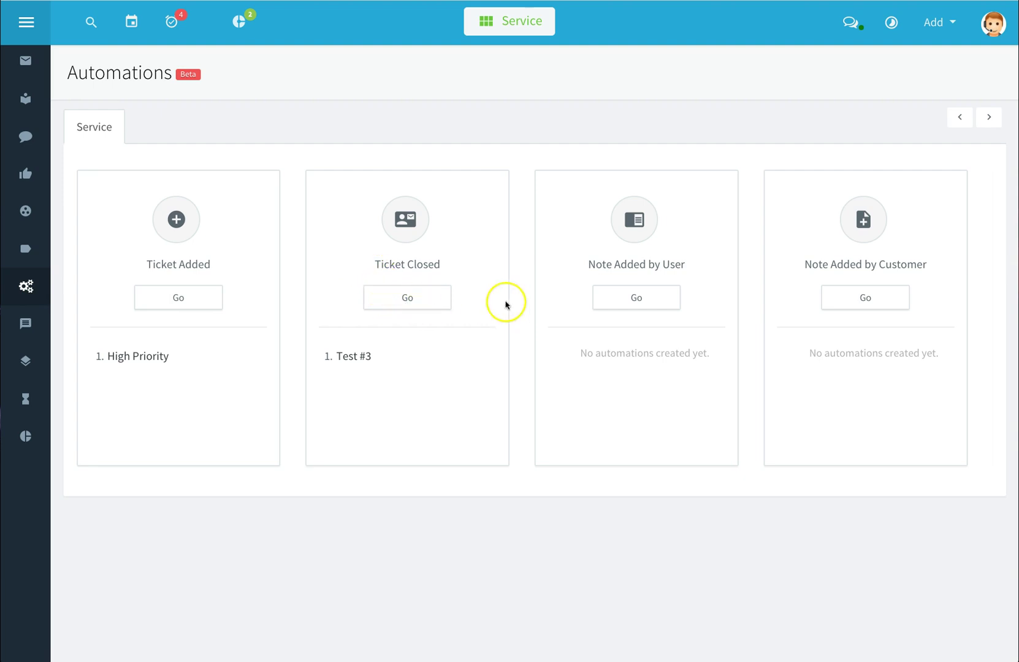
click(639, 303)
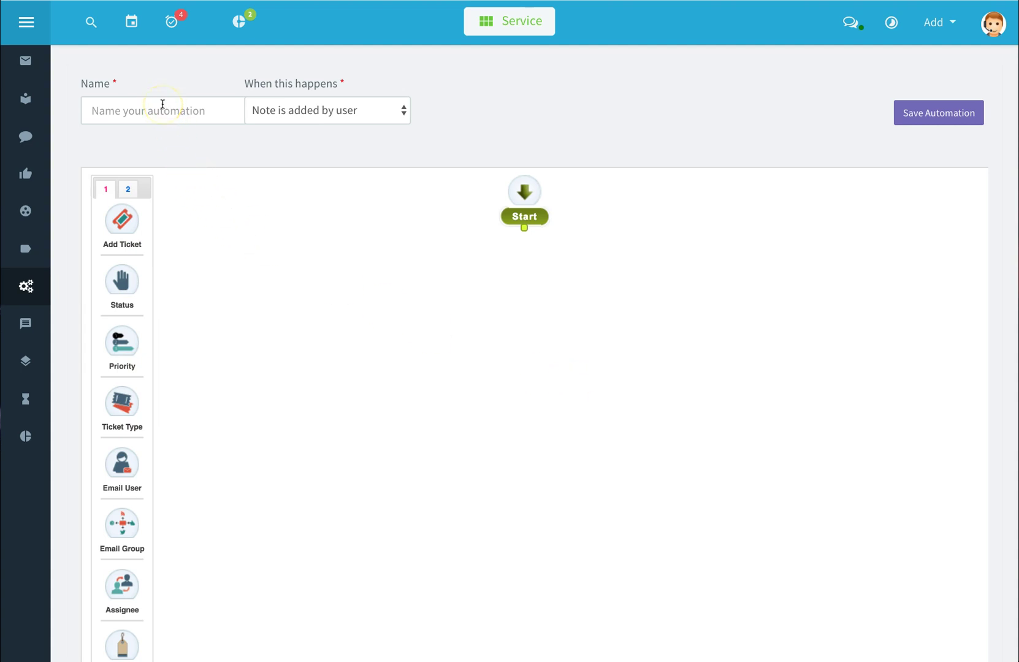
click(402, 114)
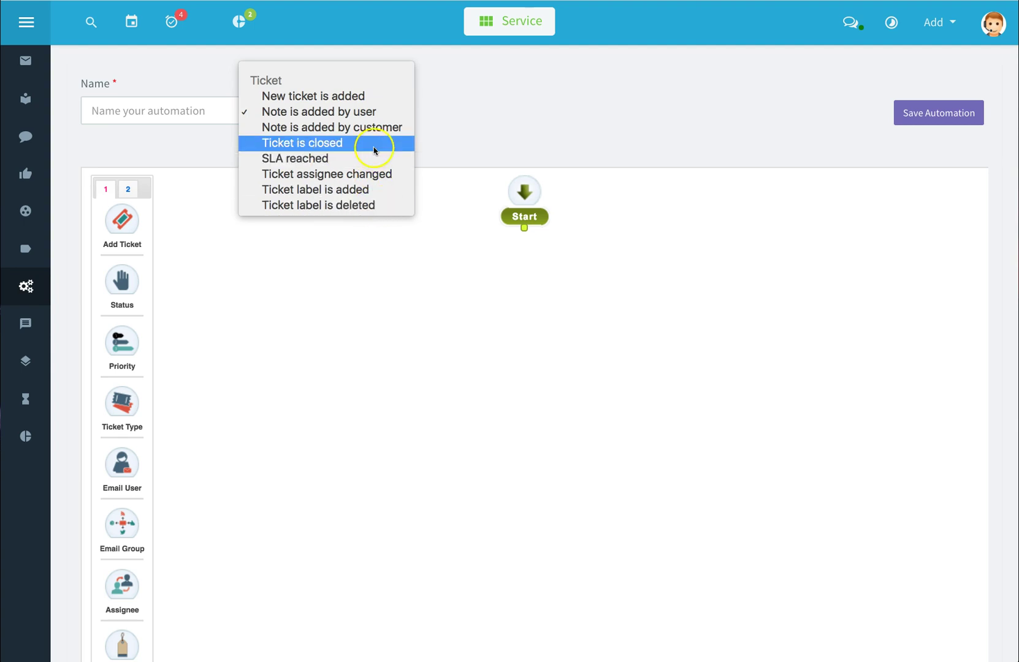
click(495, 103)
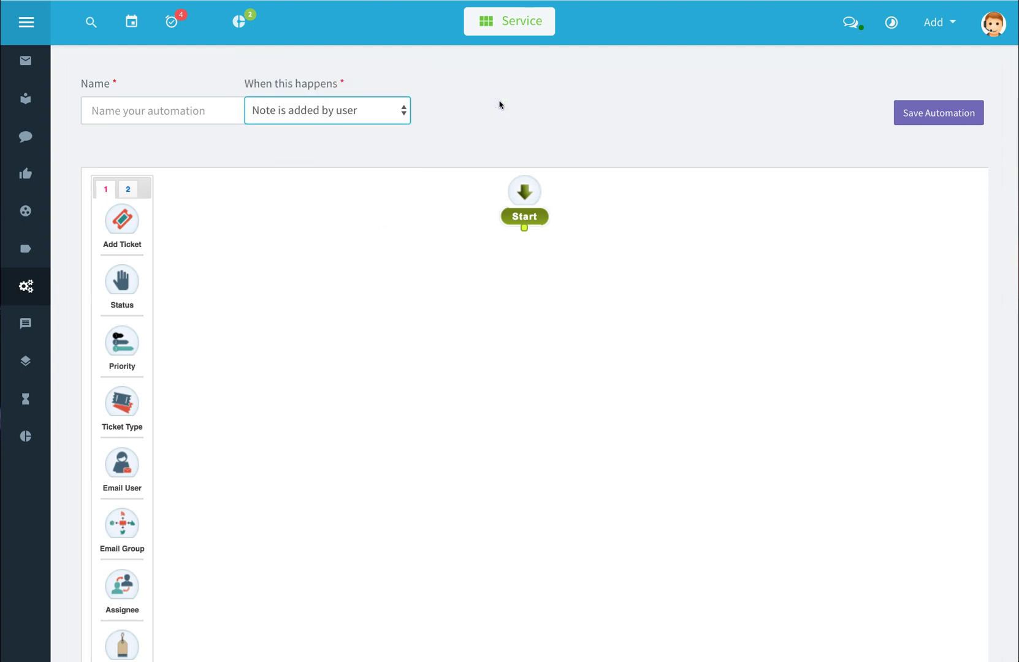
Open Canned Responses and toggle the greeting checkboxes, trying delete but keeping both responses
click(27, 322)
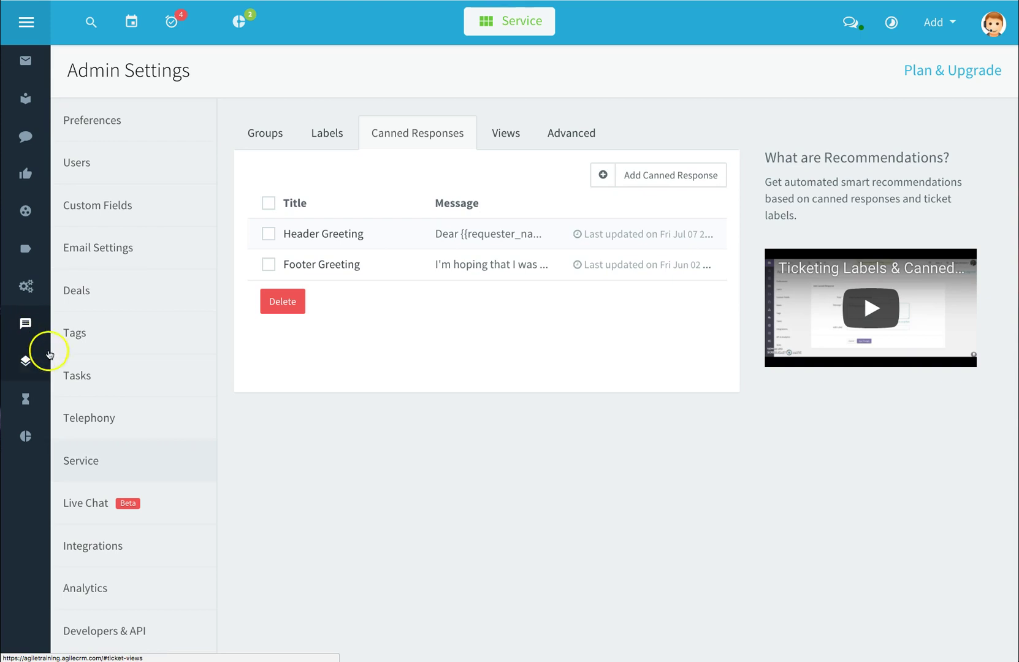
click(269, 234)
click(269, 258)
click(269, 233)
click(282, 302)
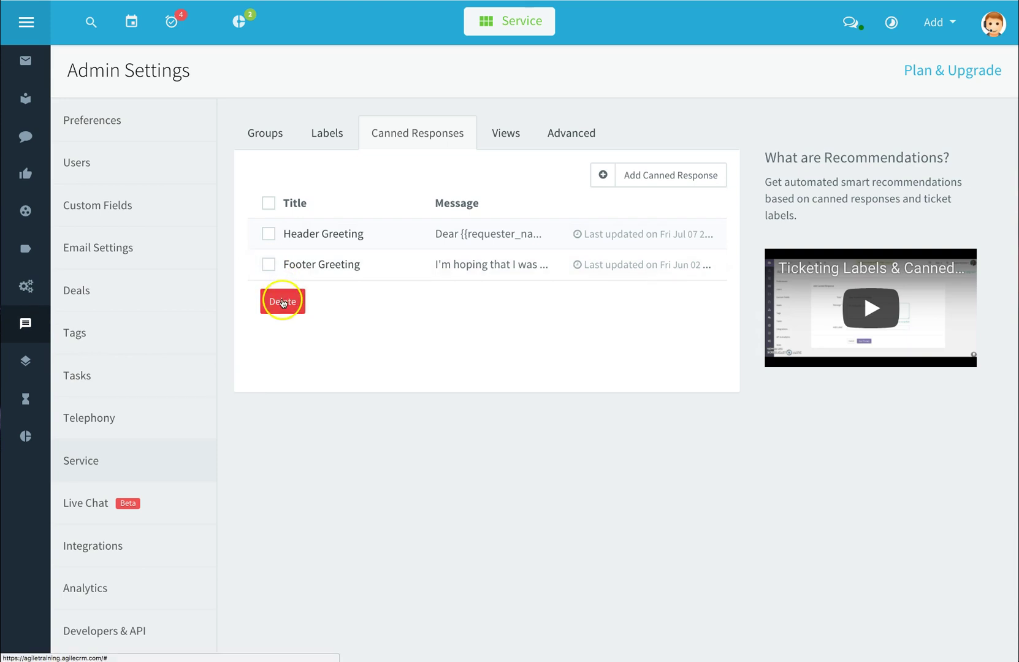
click(285, 300)
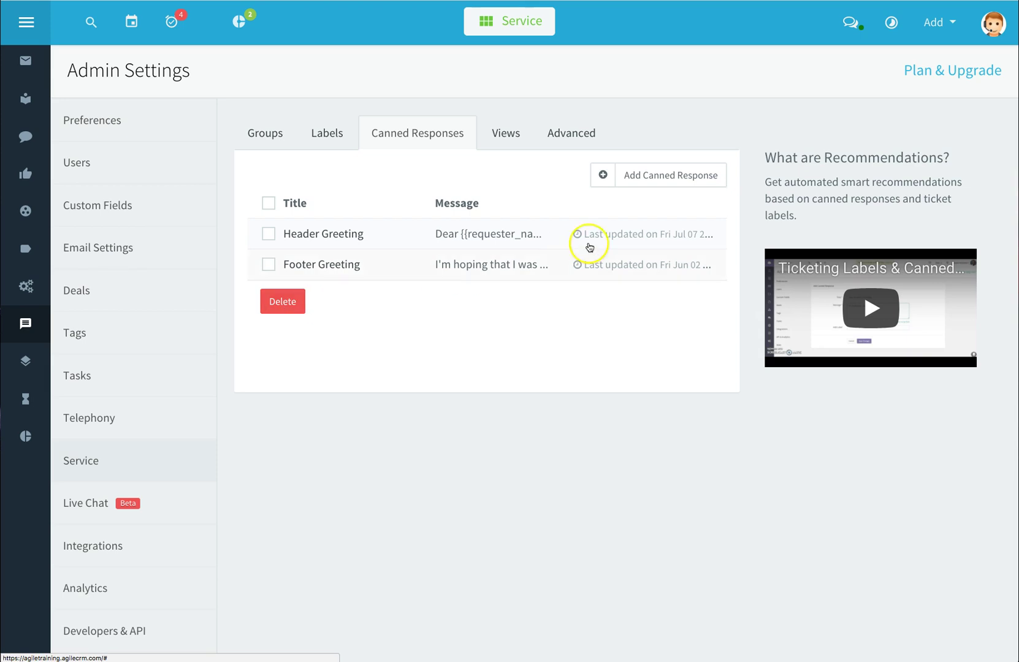
Open Header Greeting's edit form and a new canned response form, cancelling both
click(332, 237)
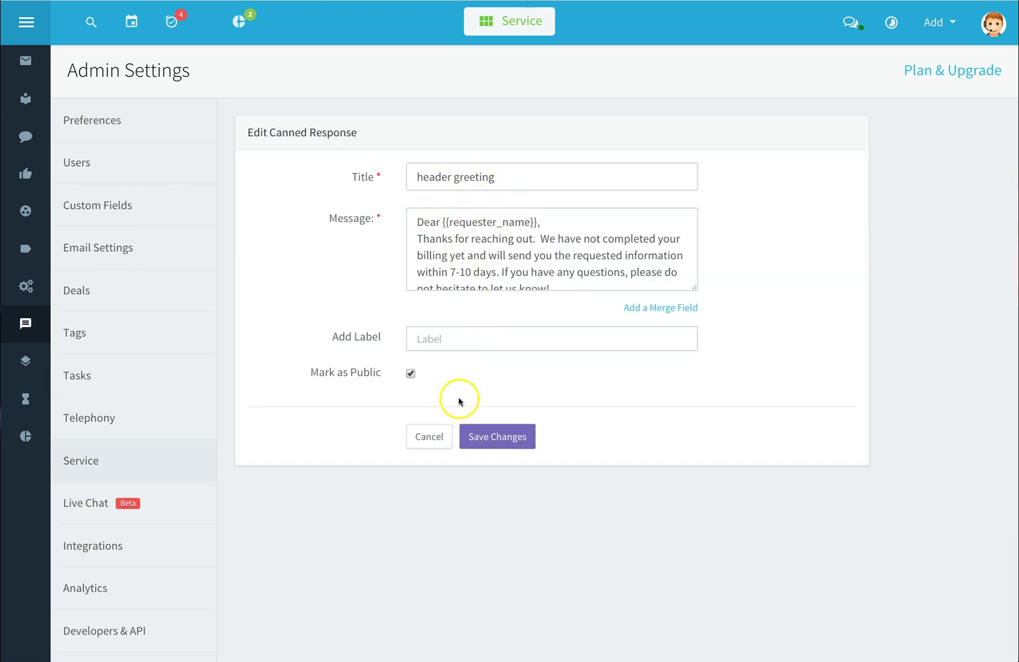
click(441, 438)
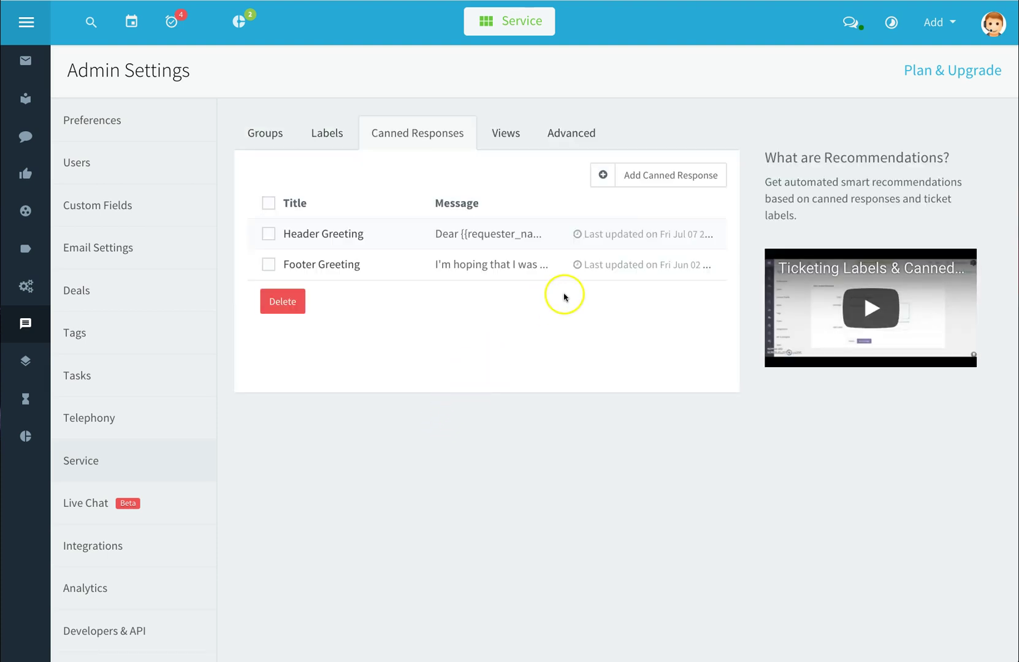
click(652, 178)
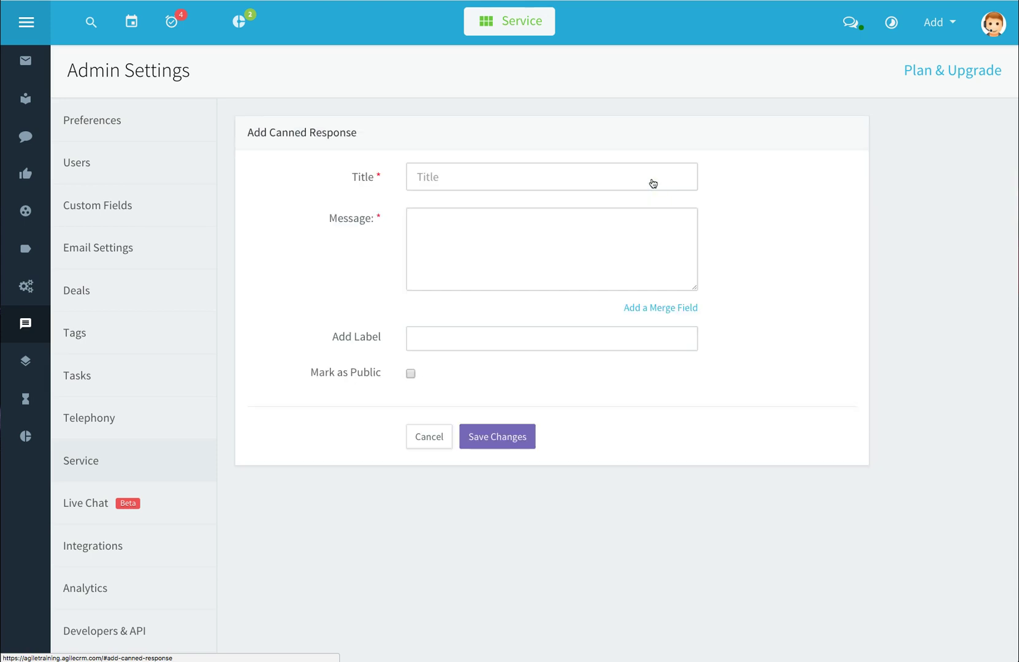
click(652, 178)
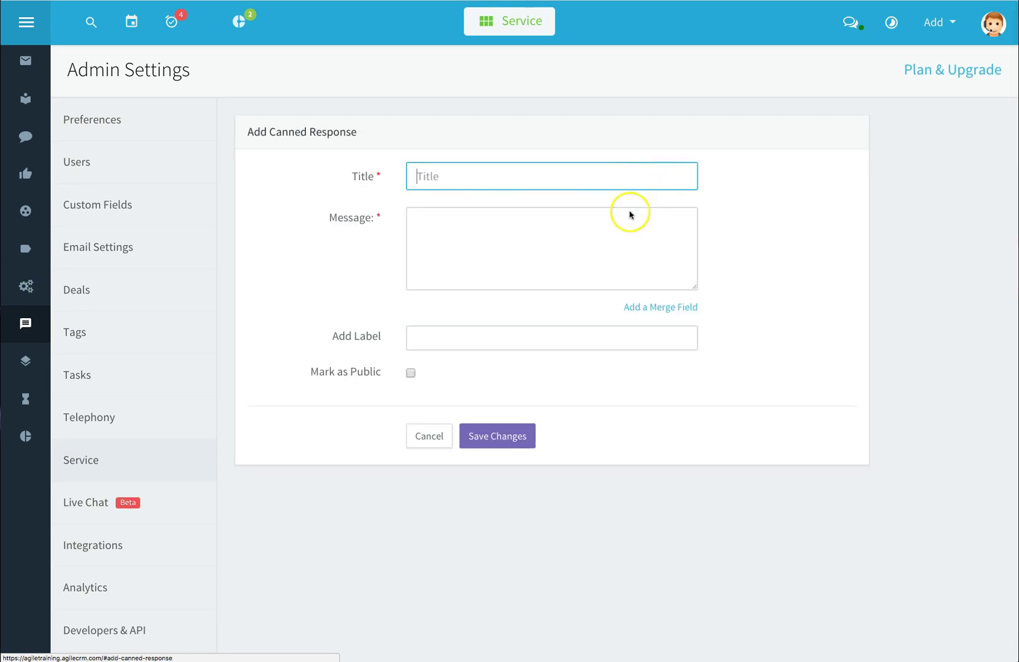
click(584, 253)
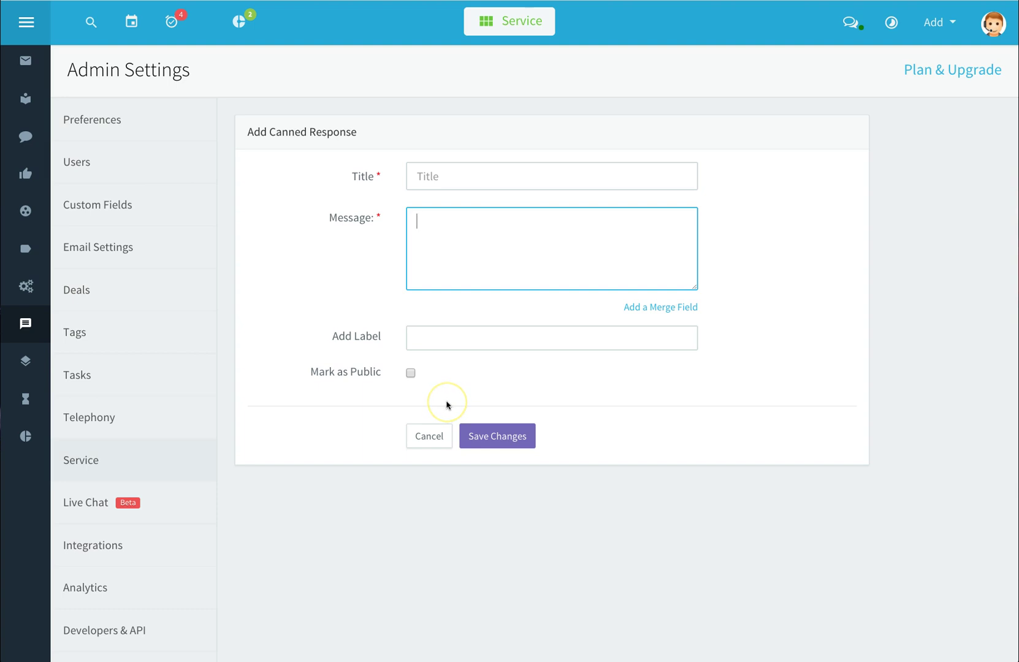
click(436, 441)
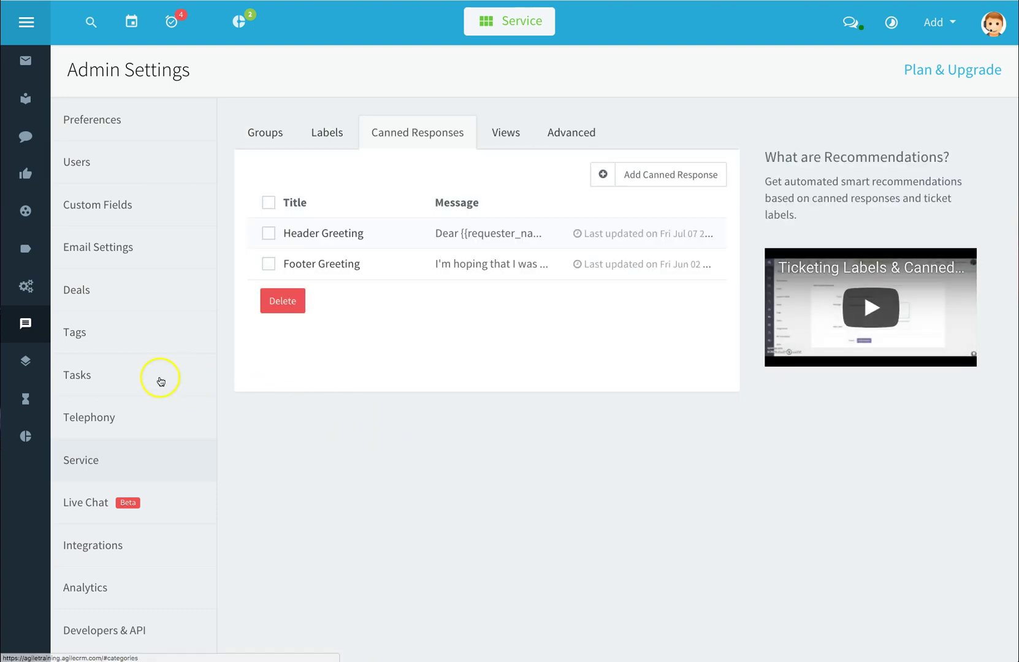
Open ticket Views, start a new view limited to the Sales group, then cancel it
click(27, 363)
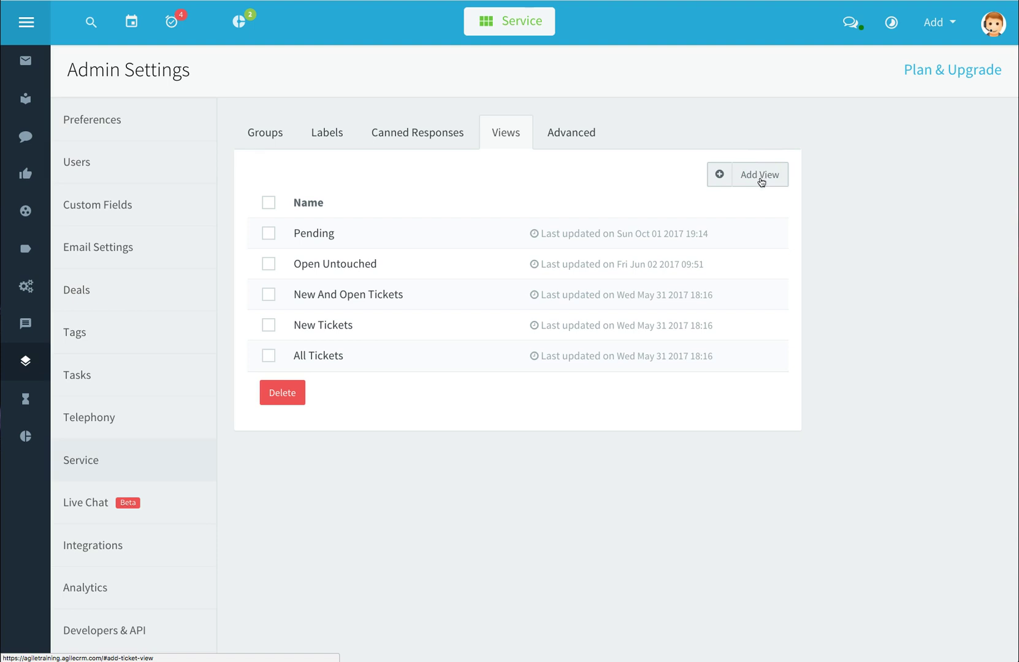
click(761, 177)
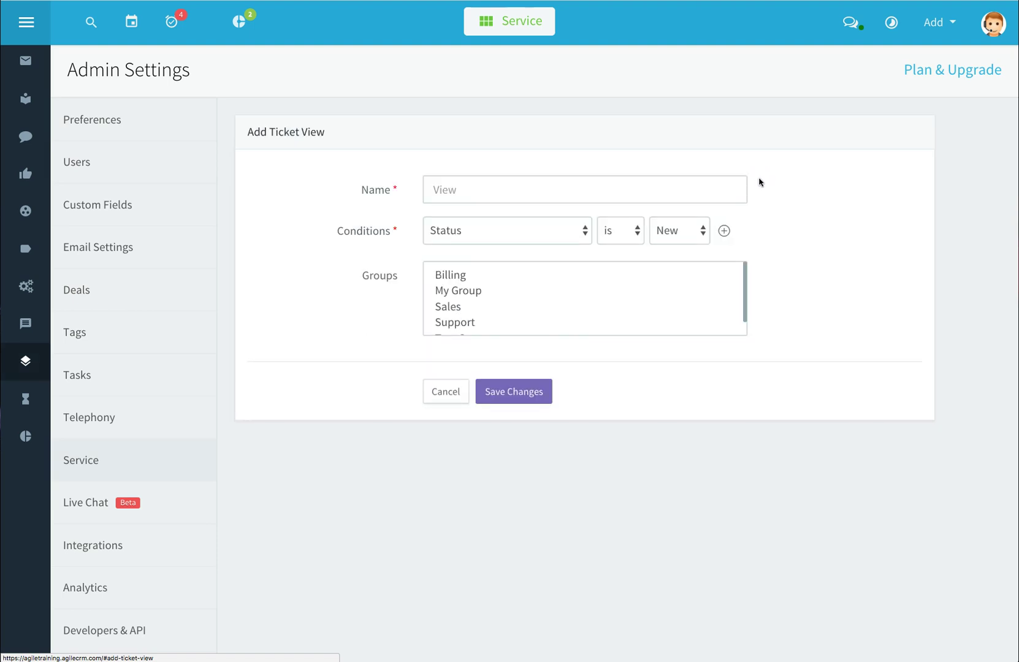
click(671, 191)
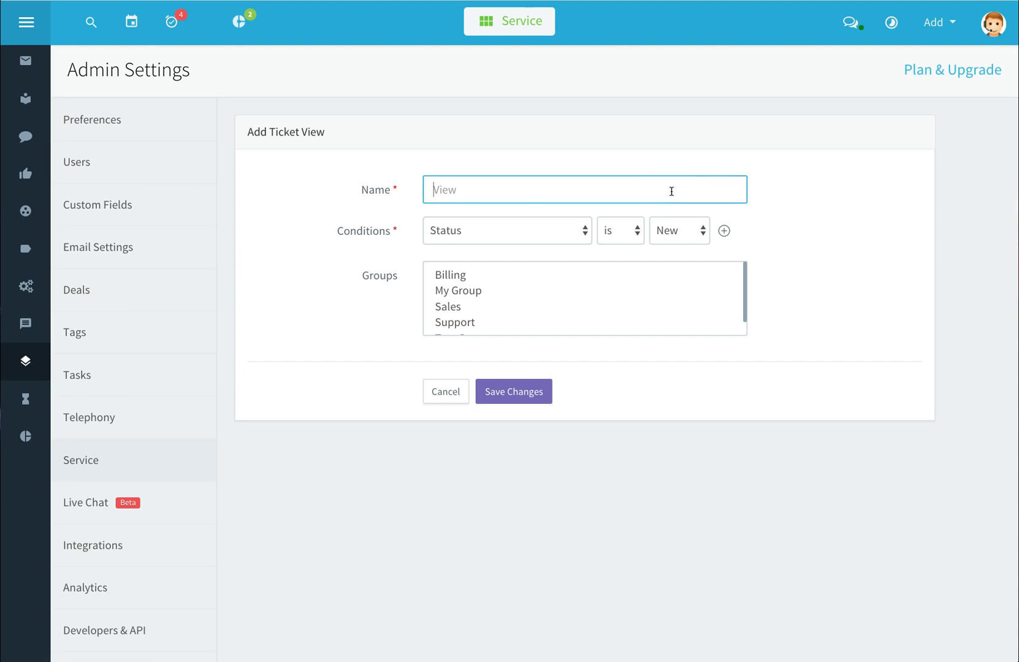
click(580, 231)
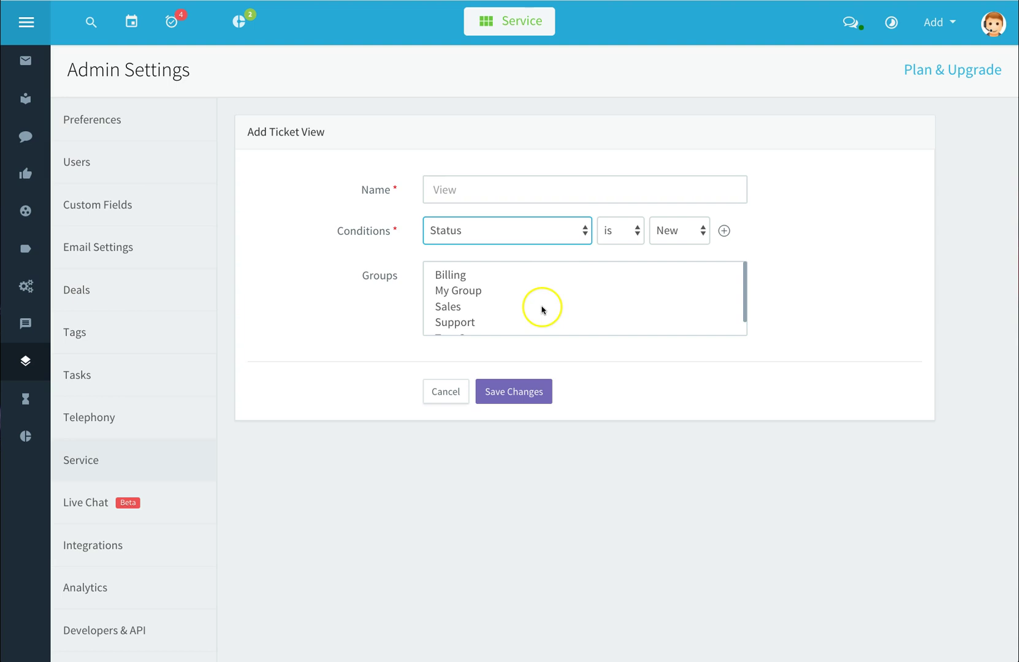
click(462, 308)
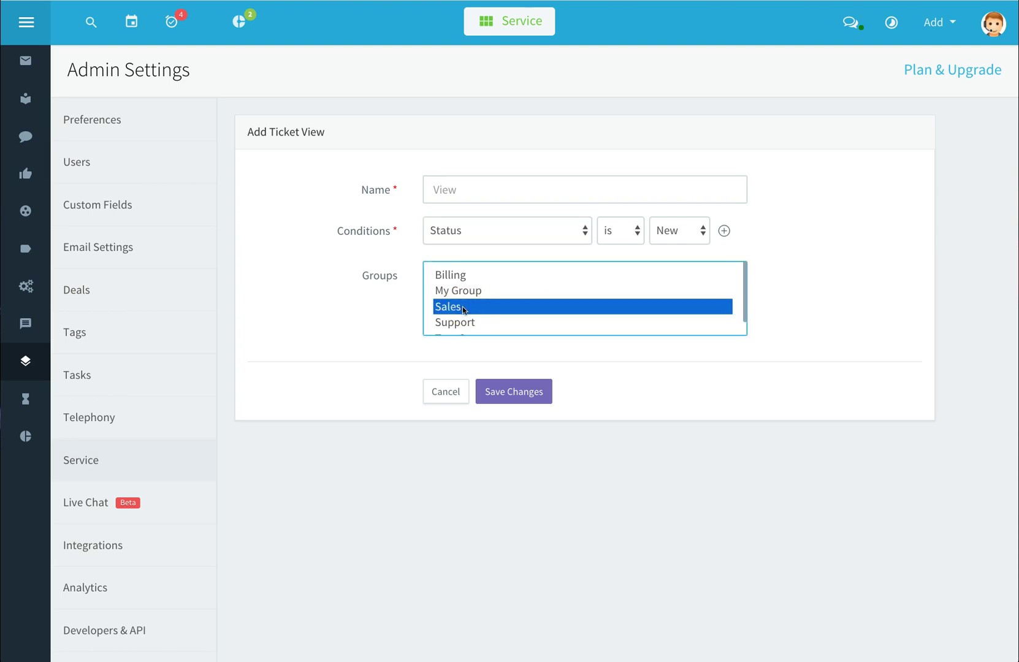
click(487, 392)
click(497, 395)
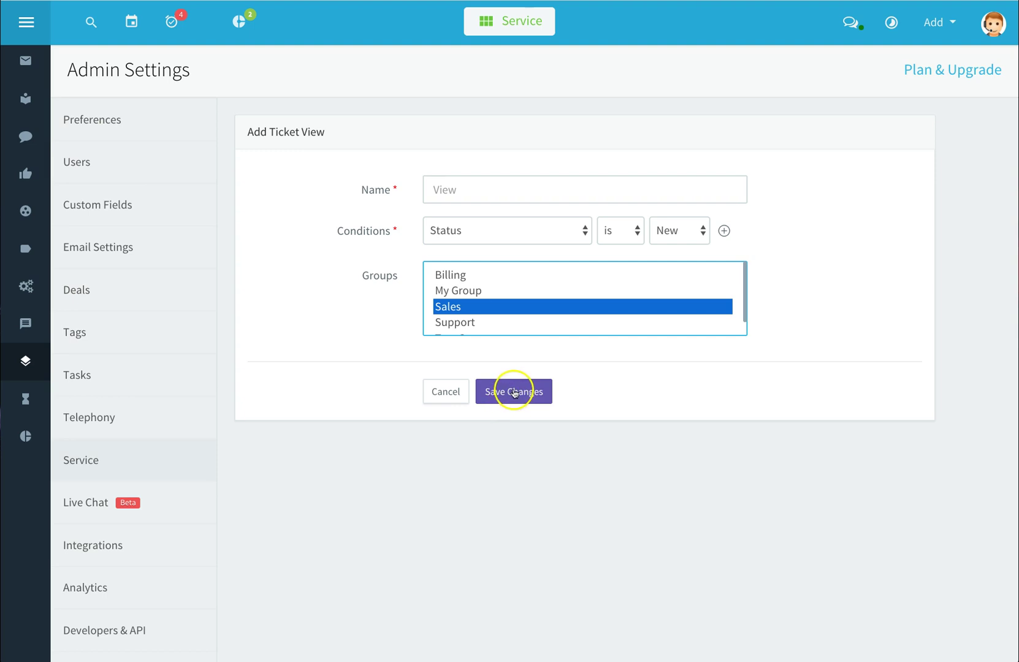
click(445, 397)
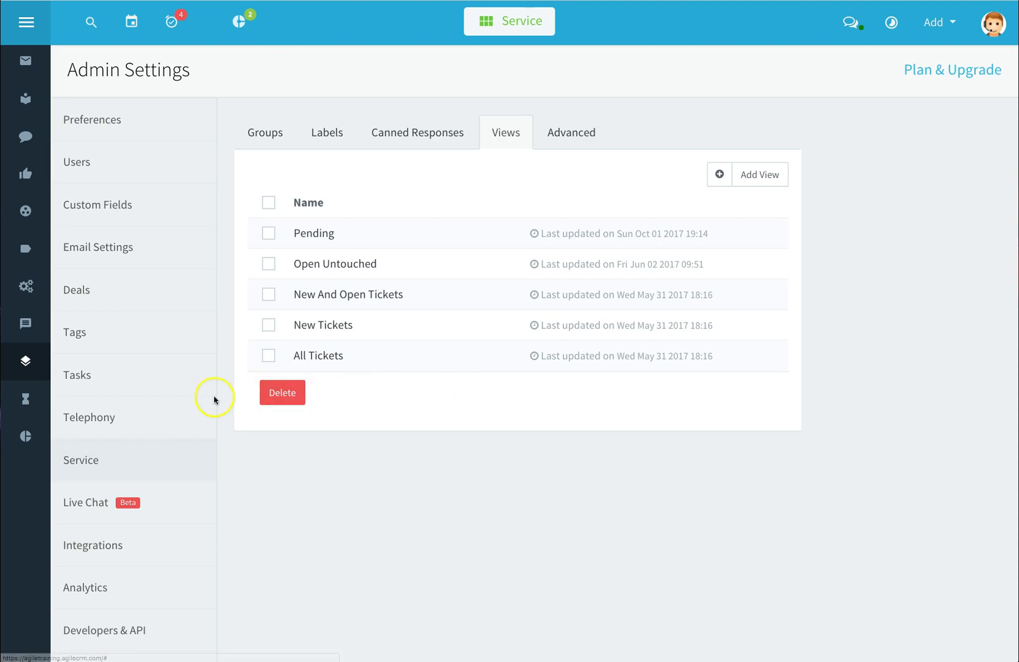
Show the User Activities feed for September 26 – October 2, 2017, with today's contact restore and deletion
click(28, 400)
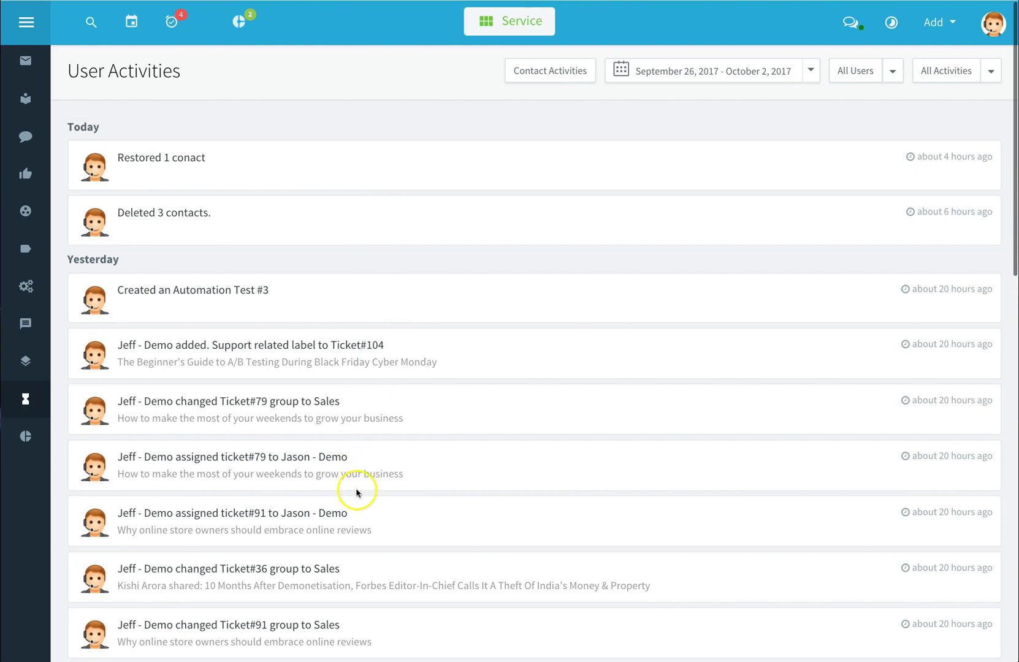
scroll(366, 540, down, 1)
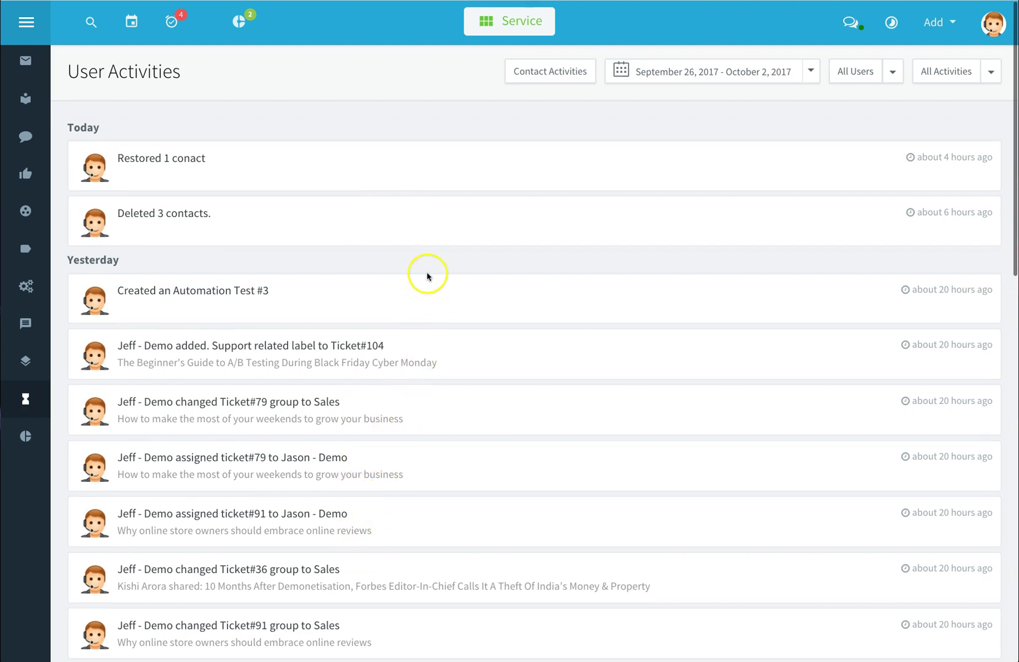
Switch to Contact Activities and filter the feed to Page Views only
click(564, 73)
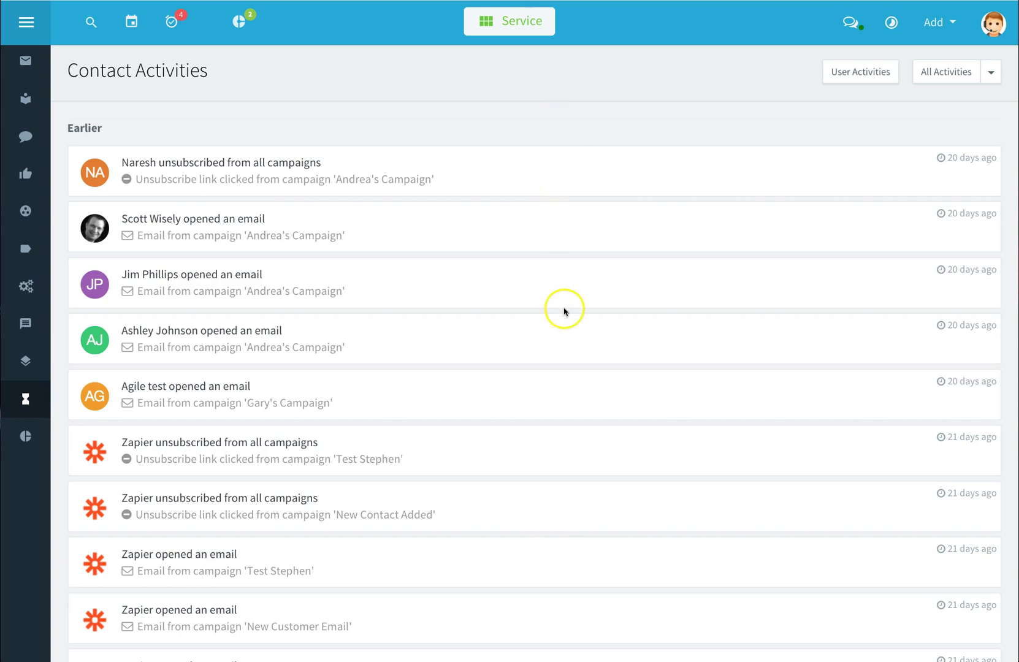
scroll(849, 202, down, 1)
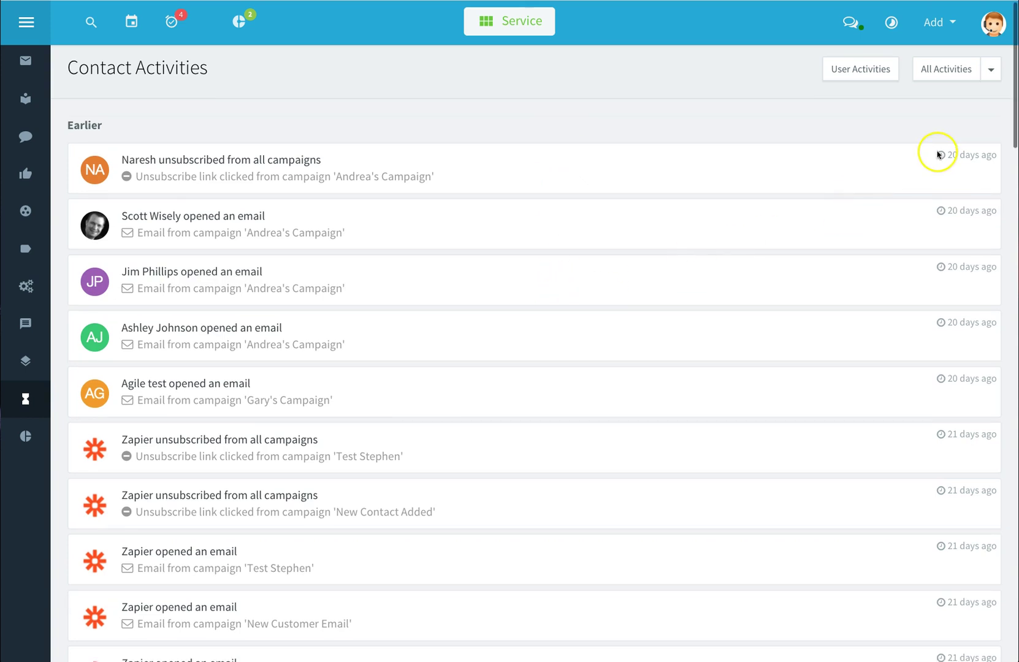
click(991, 70)
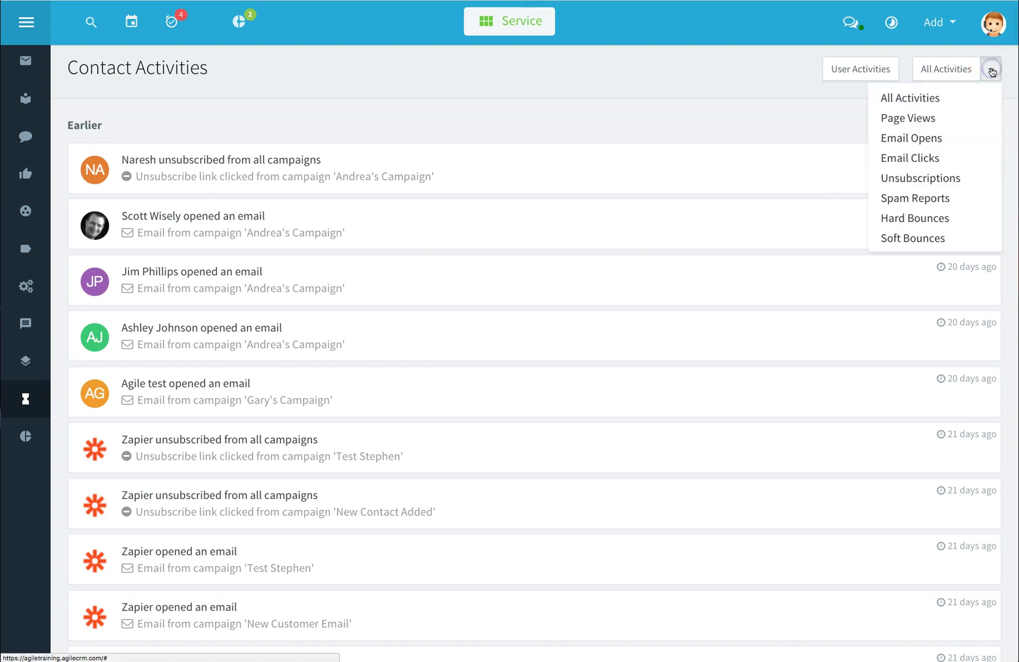
click(929, 121)
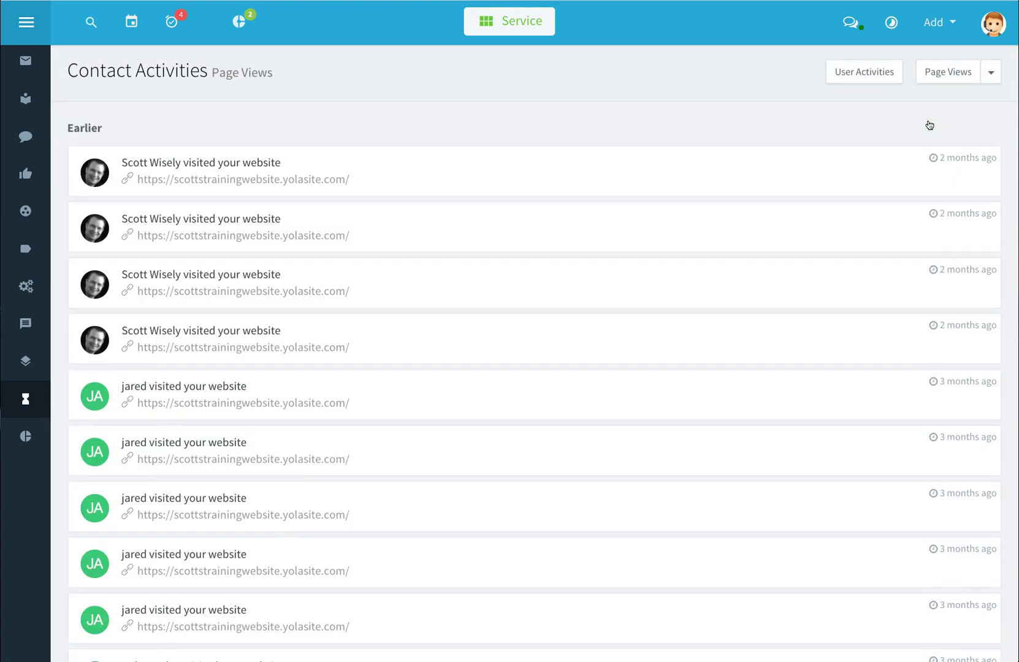
Return to User Activities and review the date range, user and activity type filters
click(870, 72)
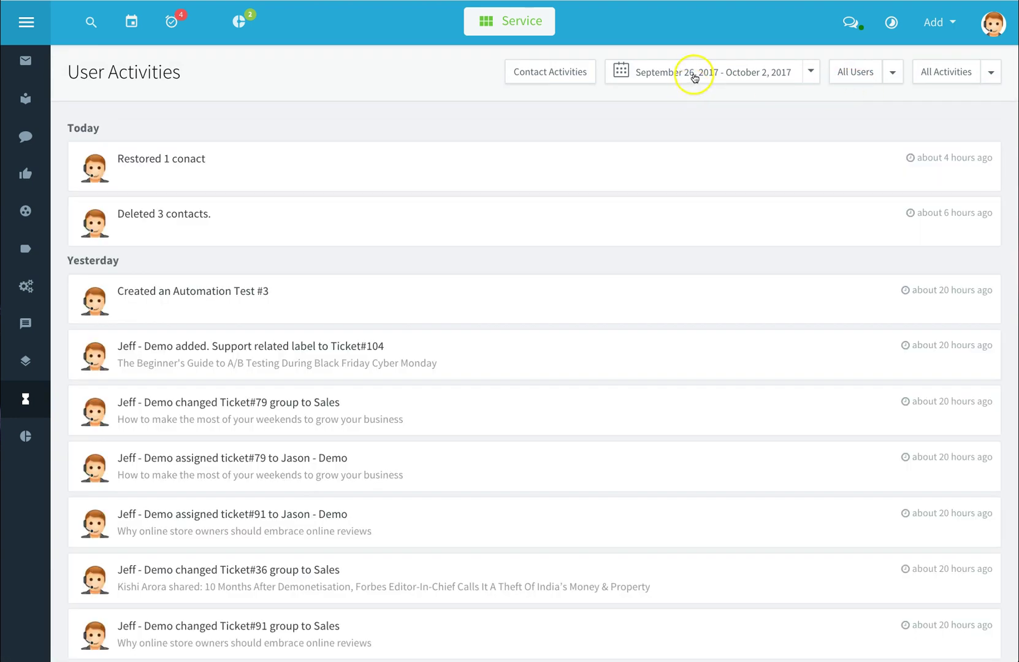
click(695, 78)
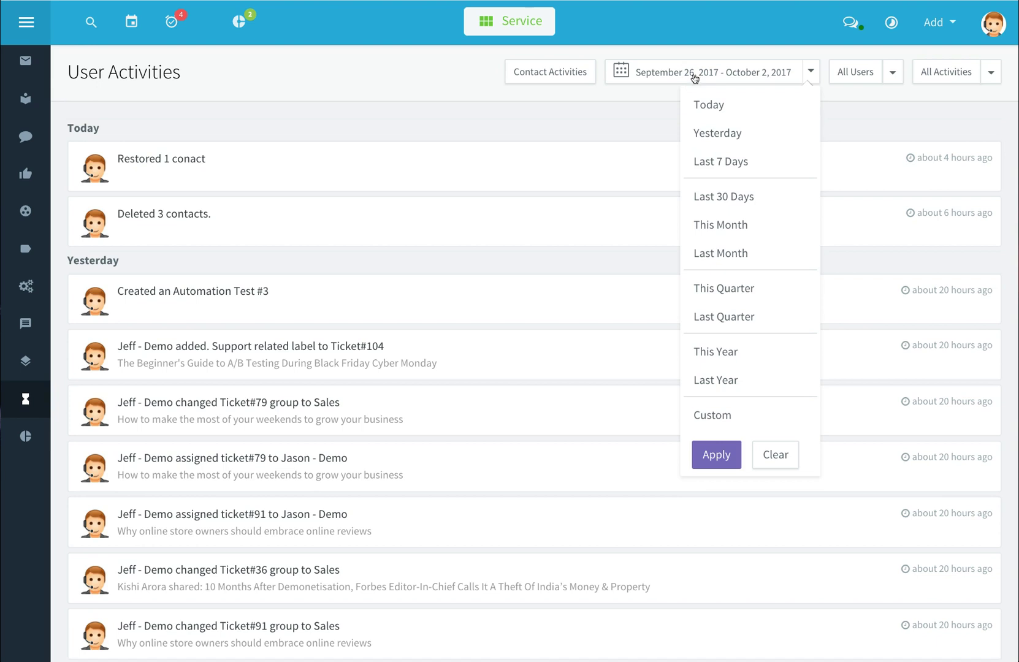
click(894, 73)
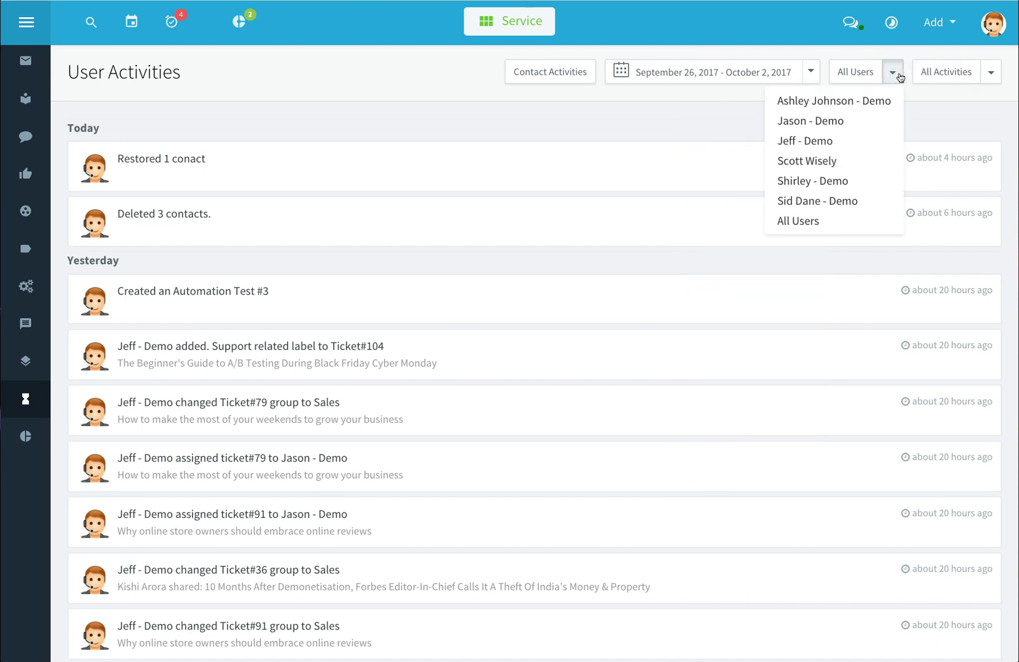
click(993, 74)
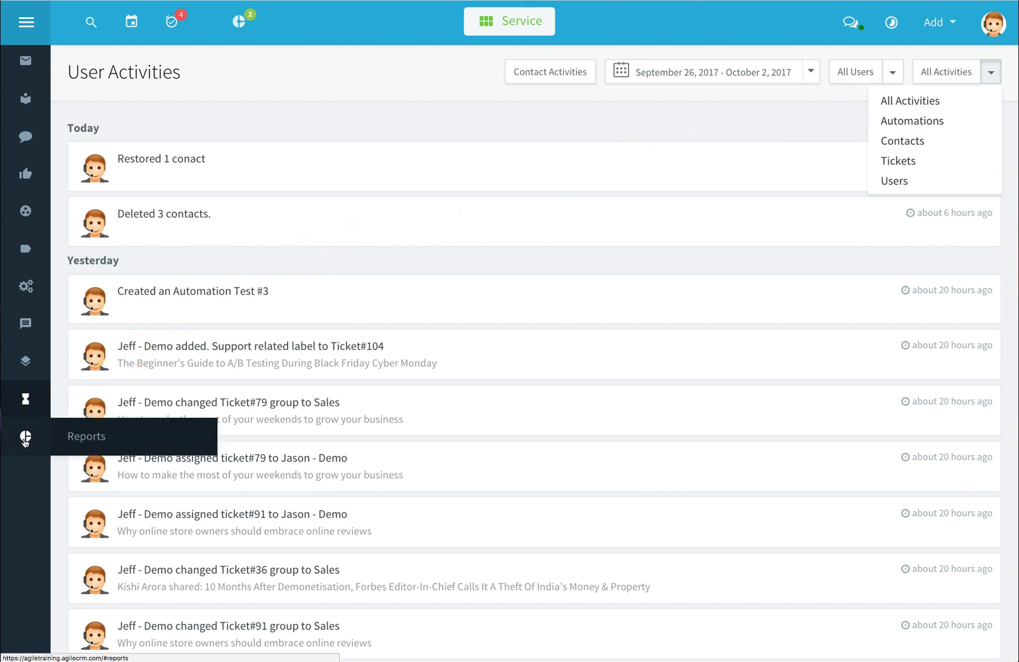
Open the Tickets report chart, keeping All Groups, Daily interval and New status
click(26, 438)
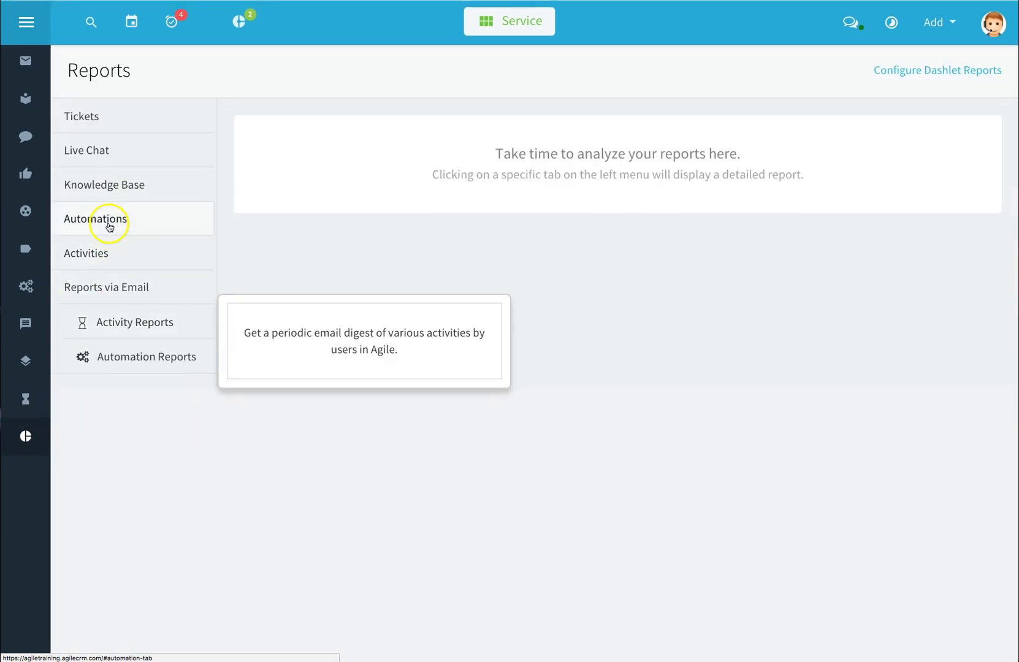
click(97, 122)
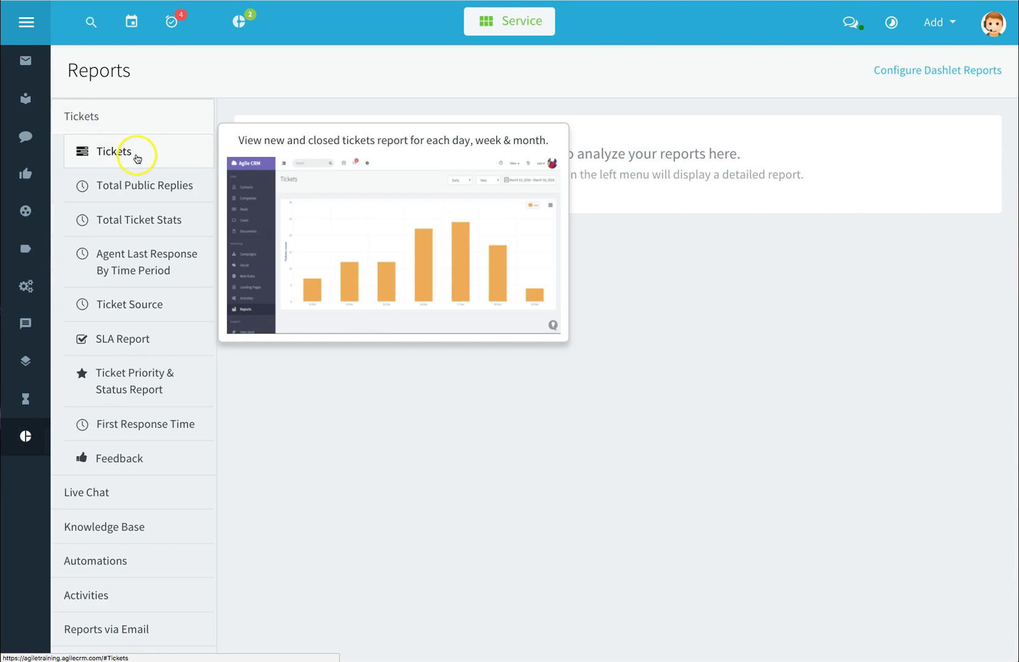
click(131, 153)
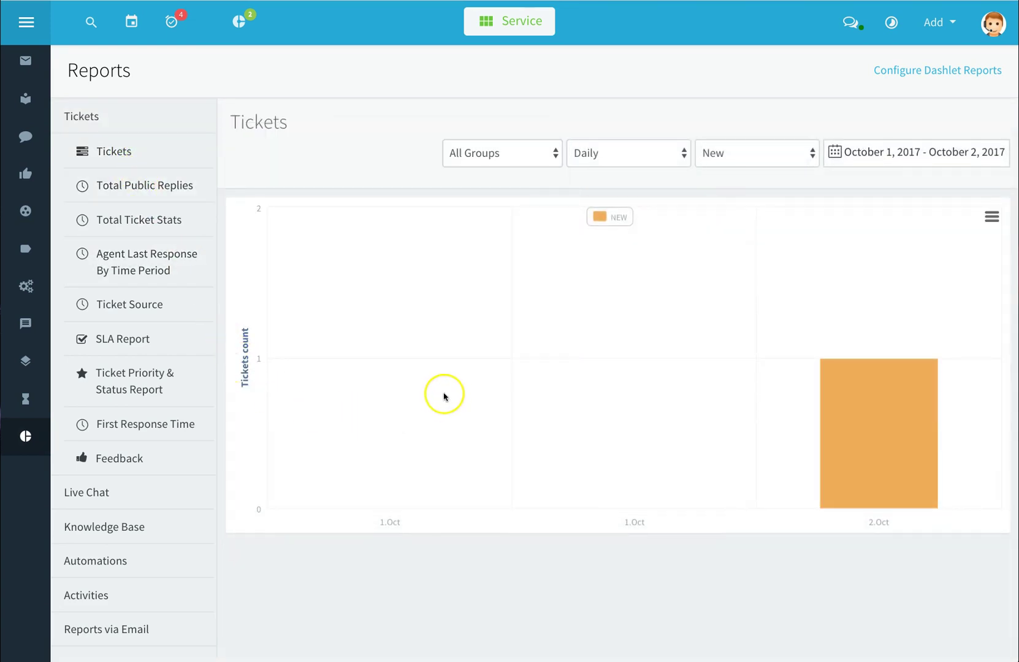
click(560, 157)
click(558, 116)
click(681, 154)
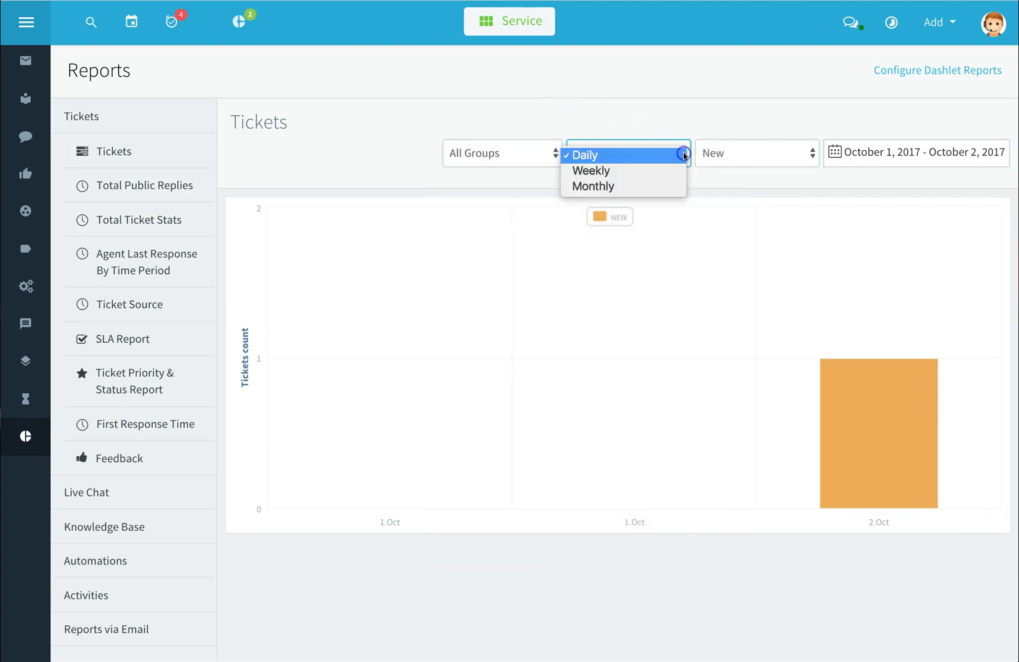
click(808, 154)
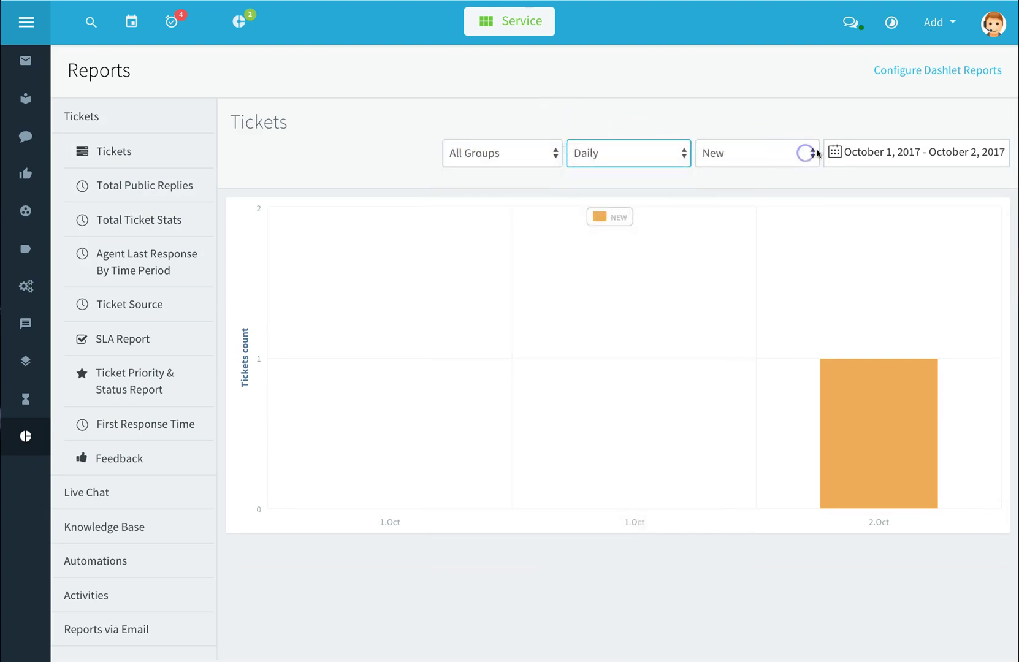
click(816, 154)
click(864, 152)
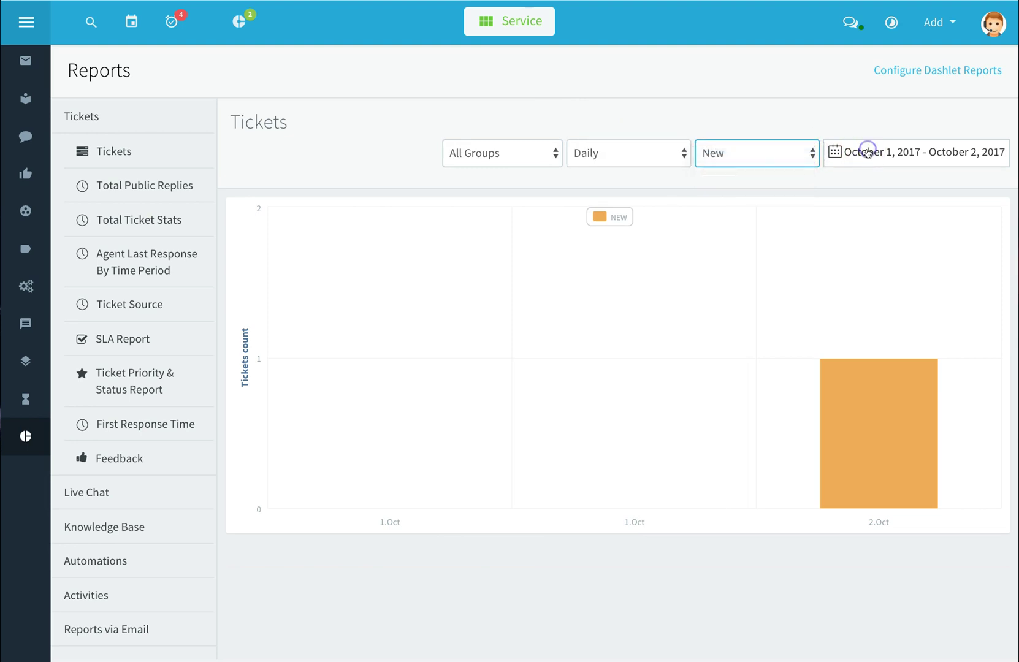
click(866, 153)
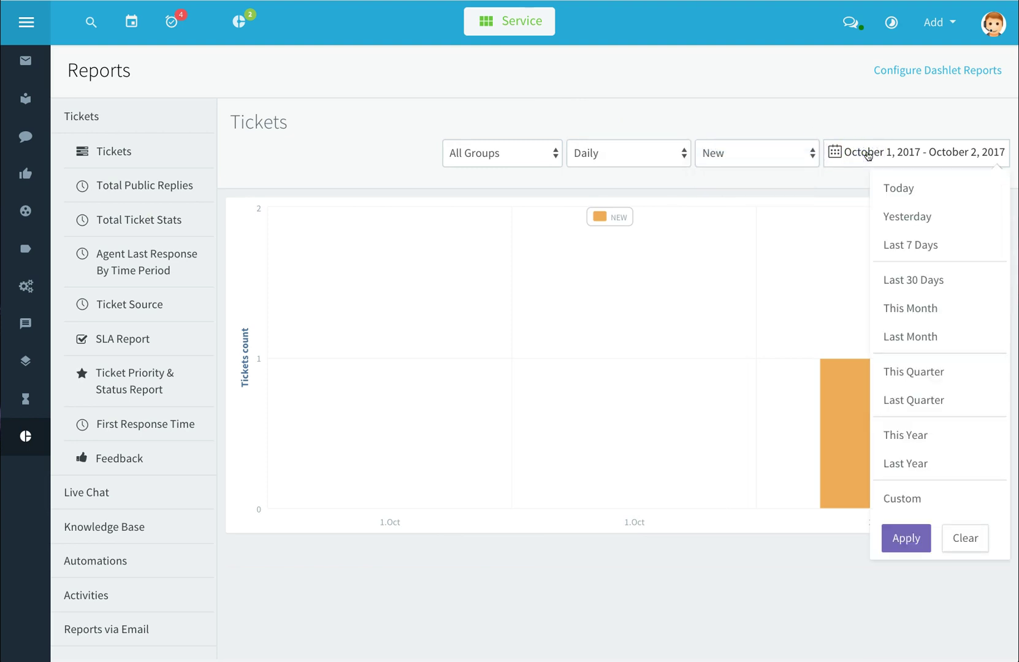
click(383, 141)
Expand the Live Chat, Knowledge Base, Automations, Activities and Reports via Email report categories
mouse_move(143, 219)
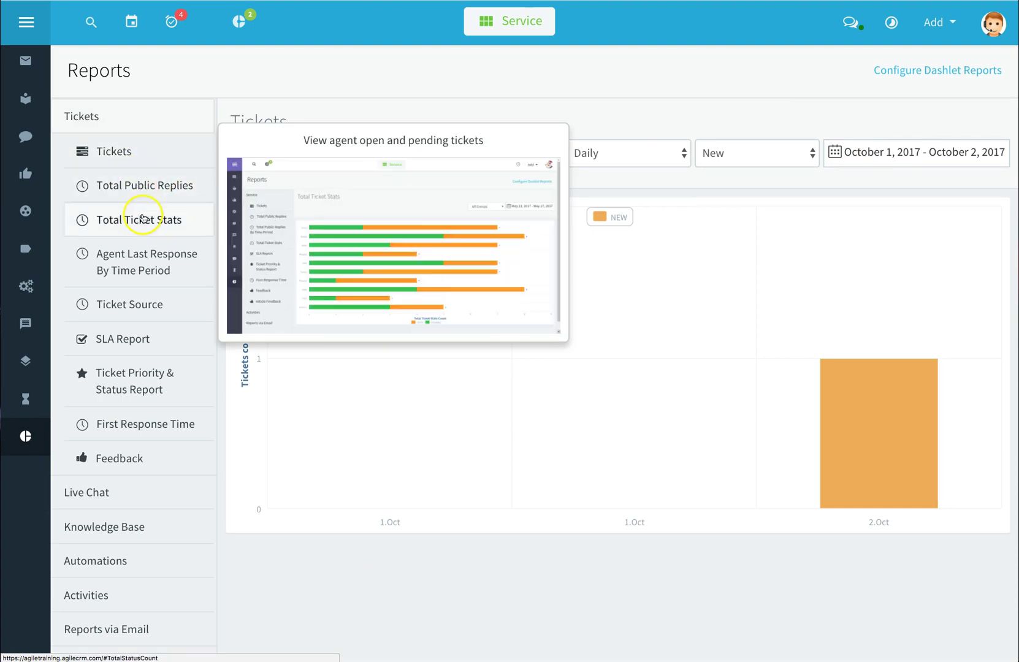
click(86, 491)
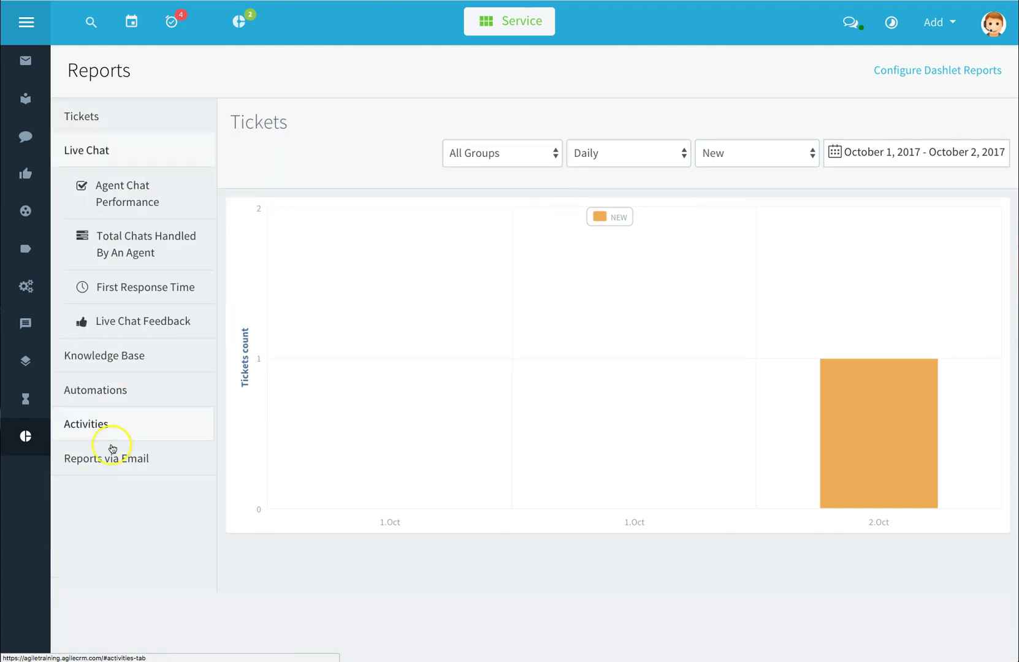
mouse_move(113, 179)
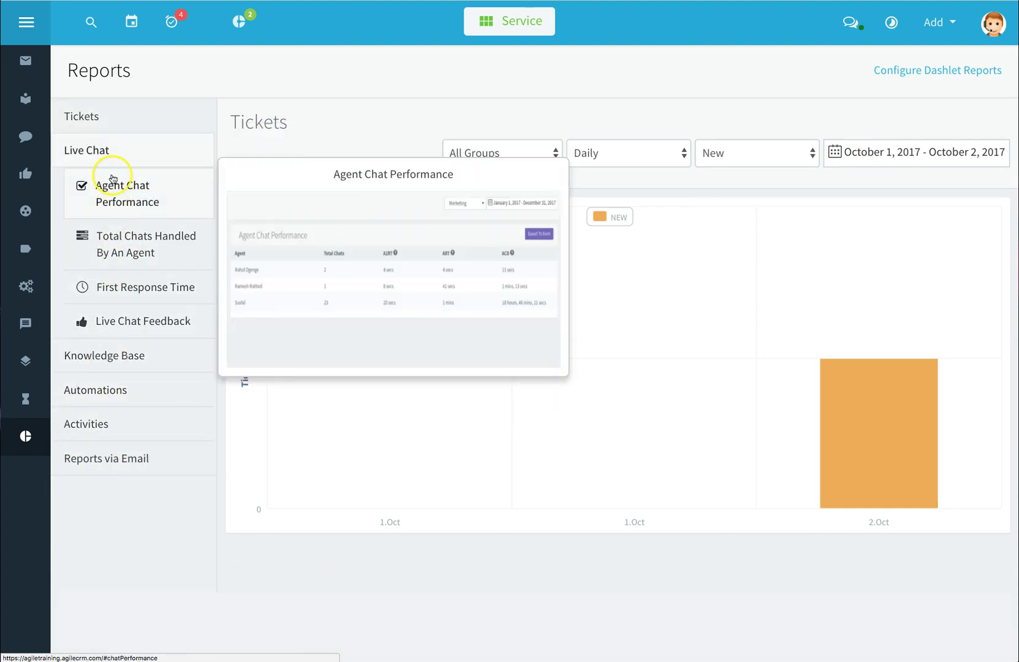
click(121, 355)
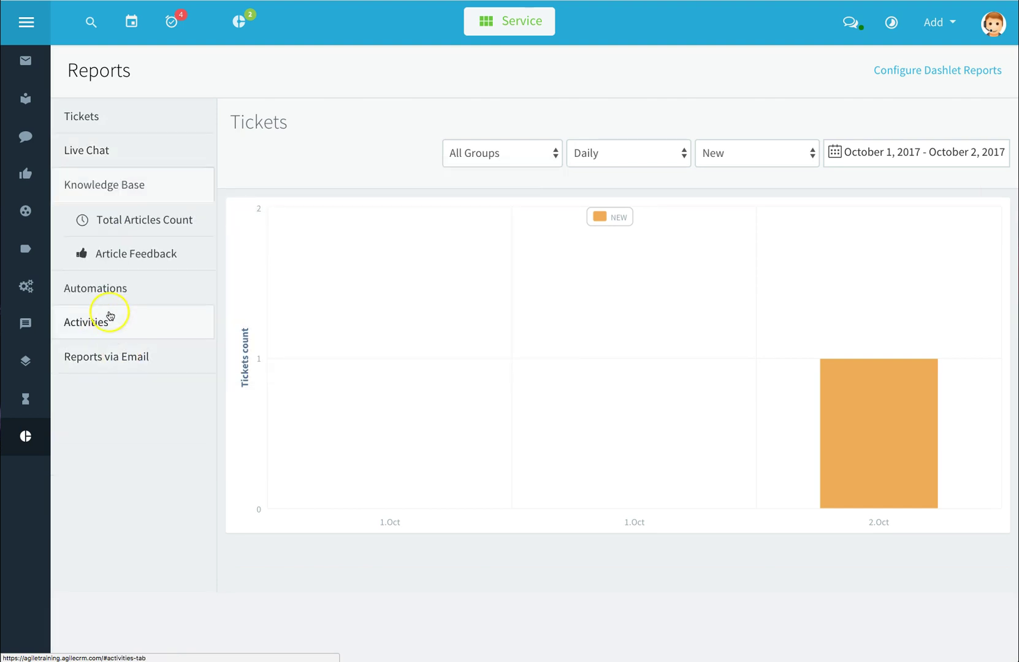
click(107, 289)
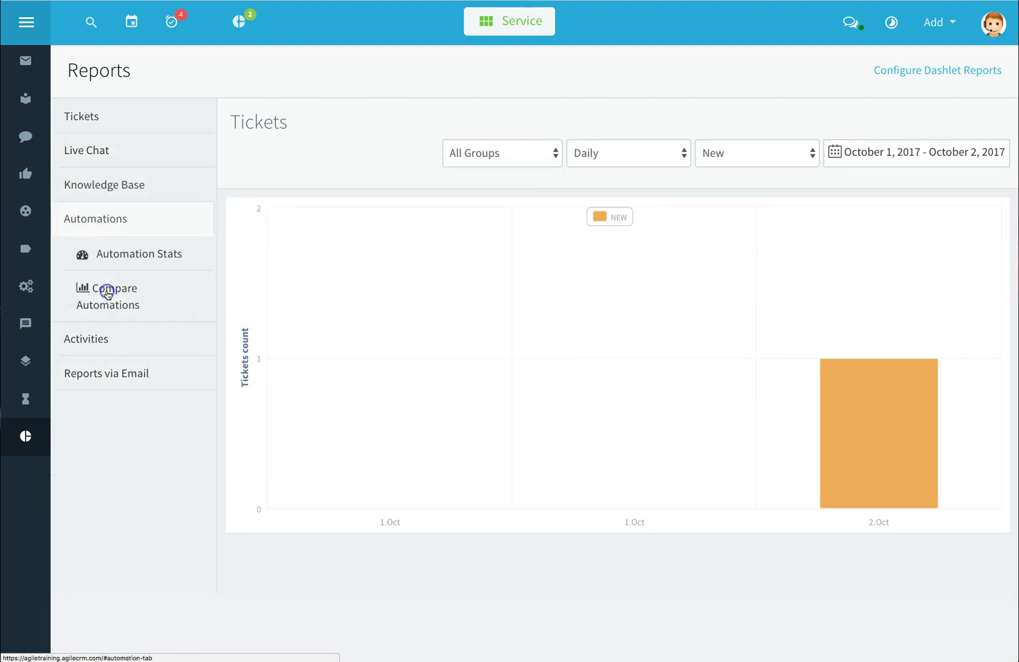
click(96, 340)
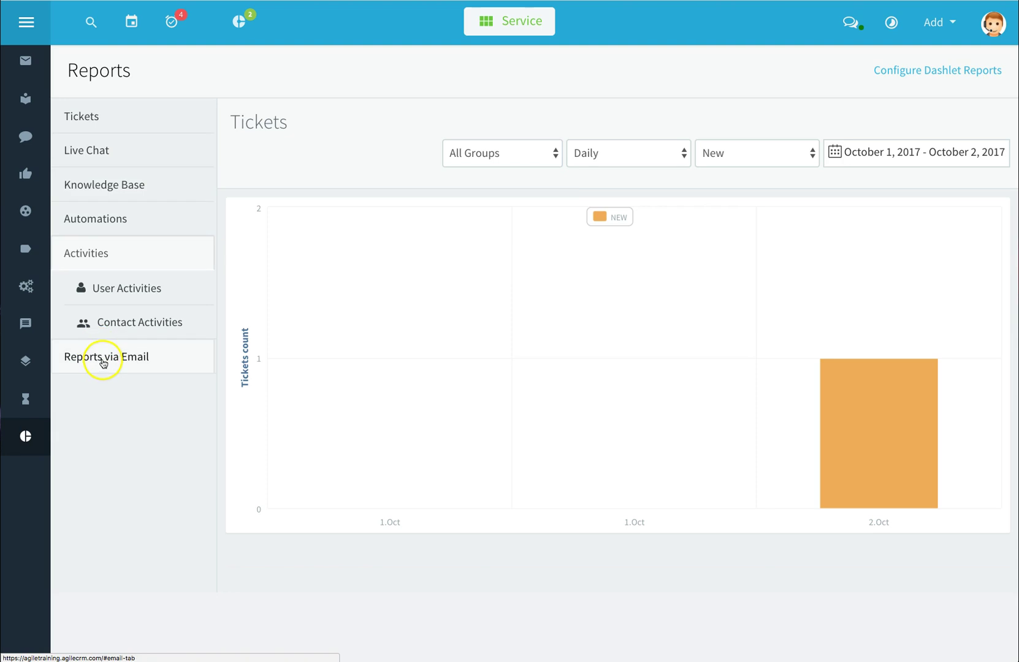
click(102, 359)
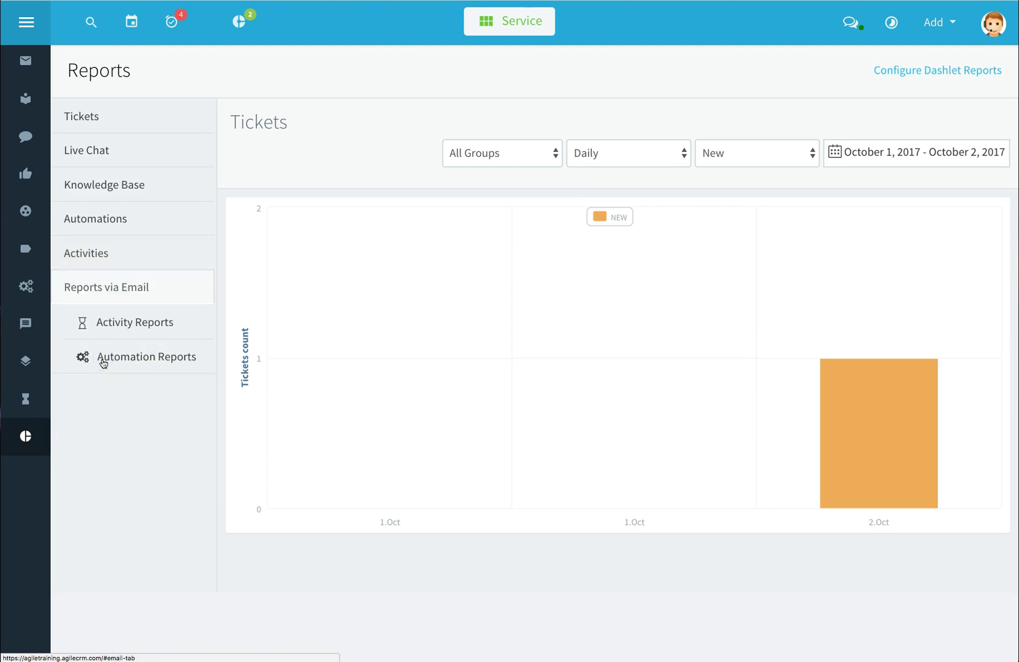
click(113, 332)
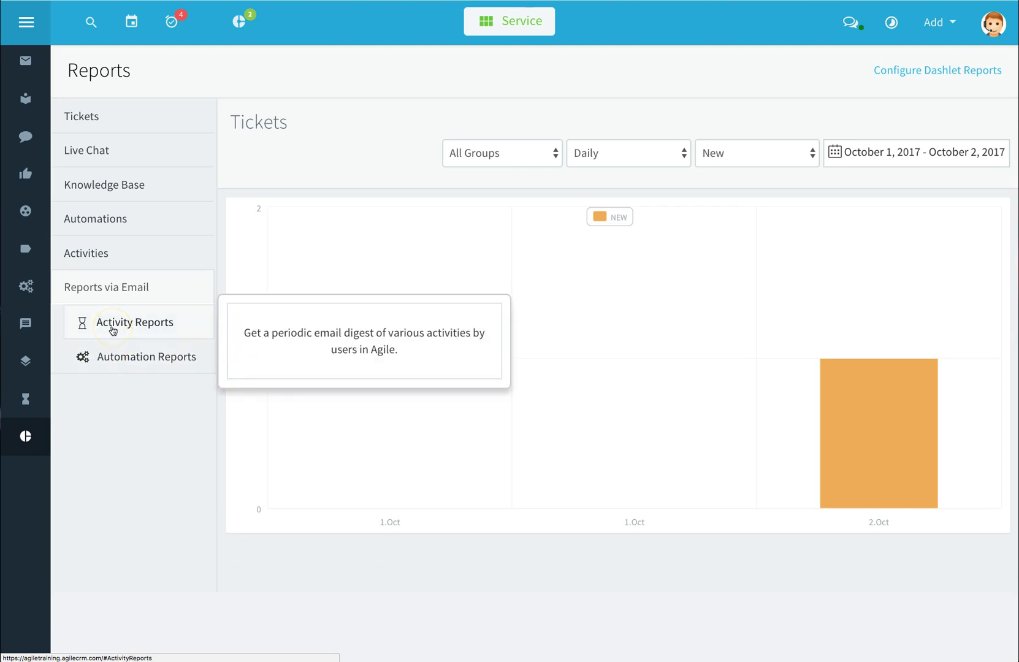
Start a new activity report named Test 123 and include Task activity
click(113, 330)
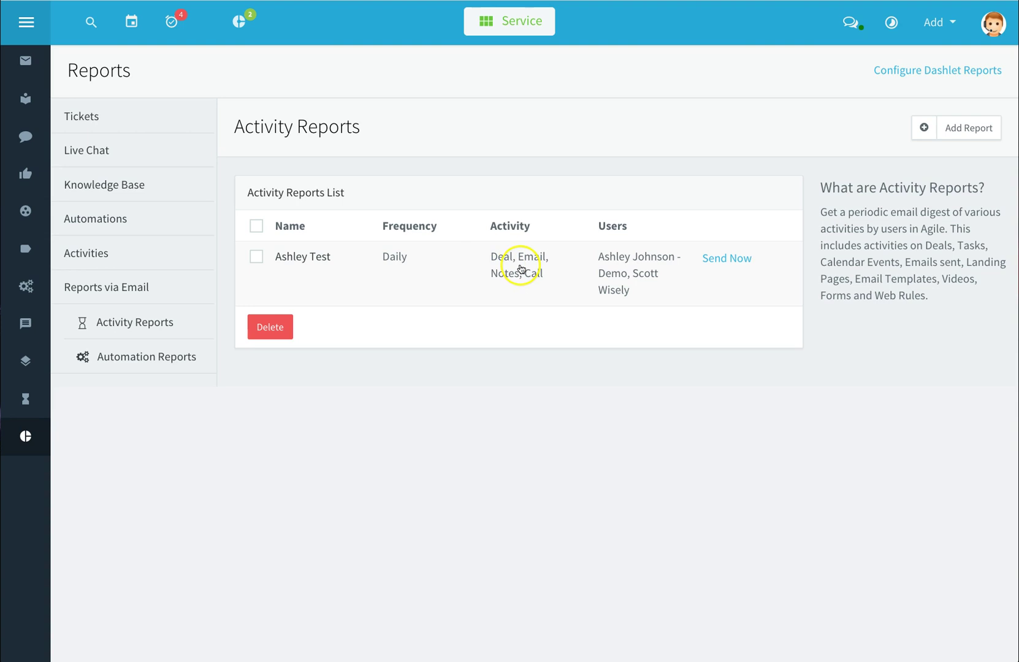
click(969, 131)
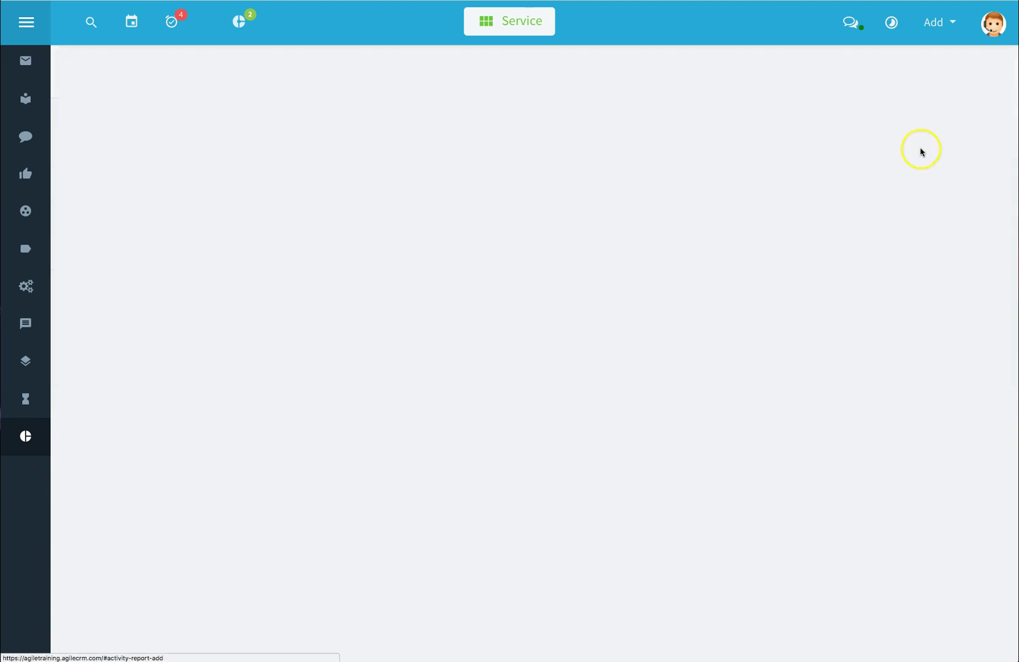
click(366, 183)
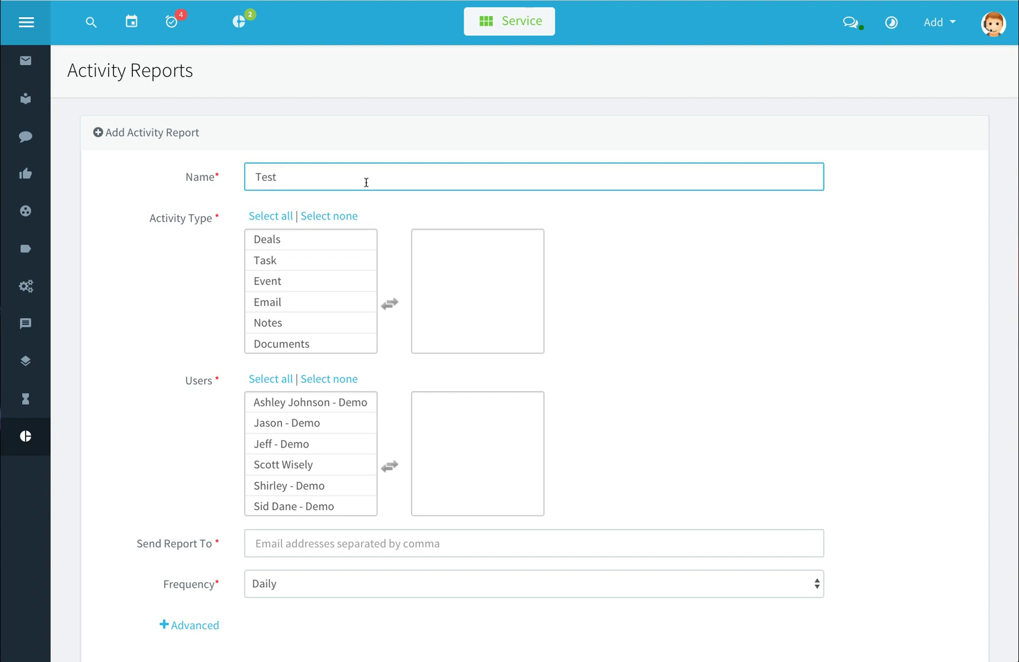
click(337, 187)
click(303, 276)
click(304, 257)
click(304, 245)
double_click(299, 261)
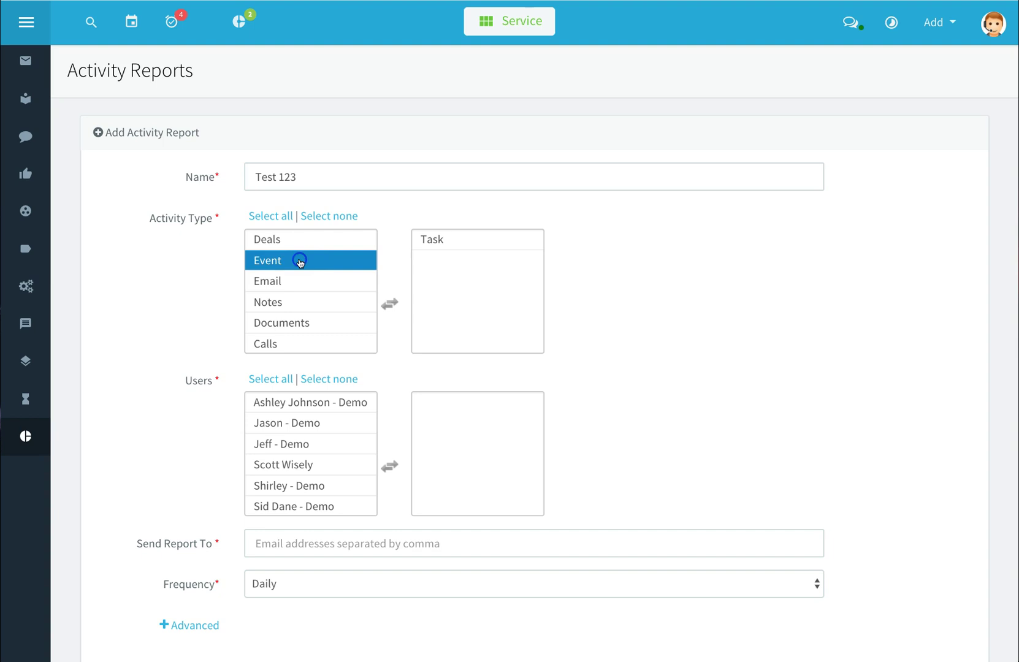
Add all six users to the report and enter the recipient email address
click(319, 422)
click(318, 402)
double_click(317, 403)
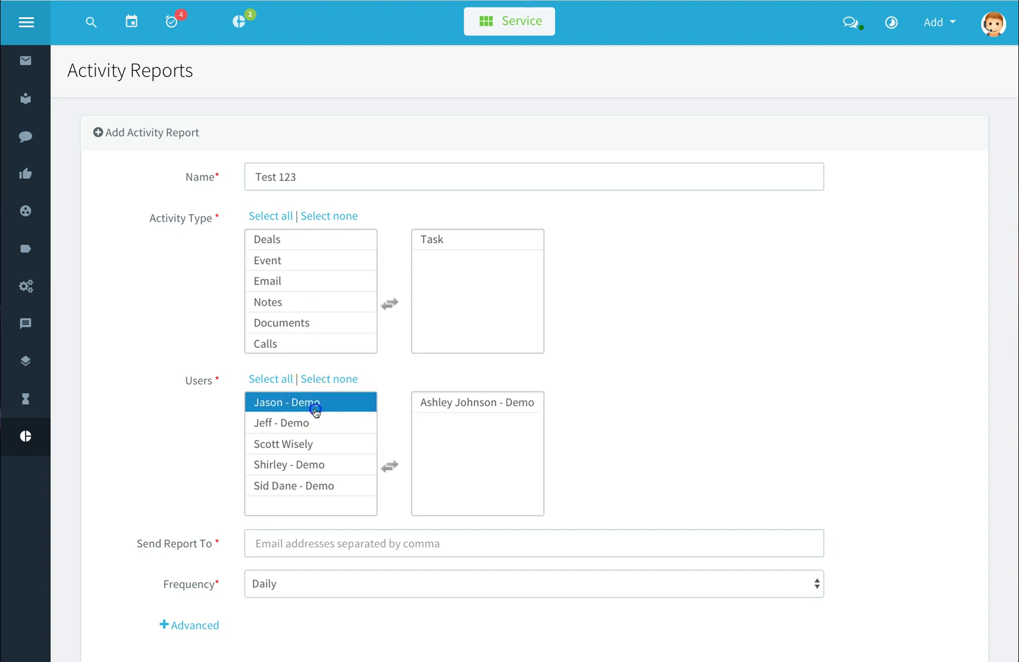
double_click(314, 405)
double_click(315, 405)
double_click(316, 404)
double_click(316, 405)
double_click(314, 404)
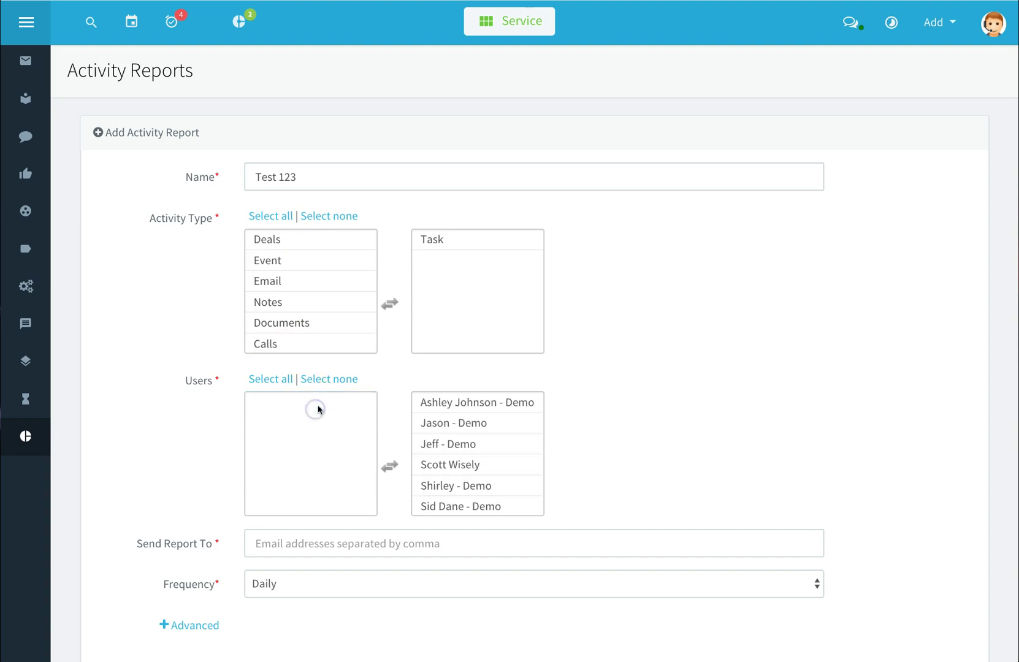
click(302, 545)
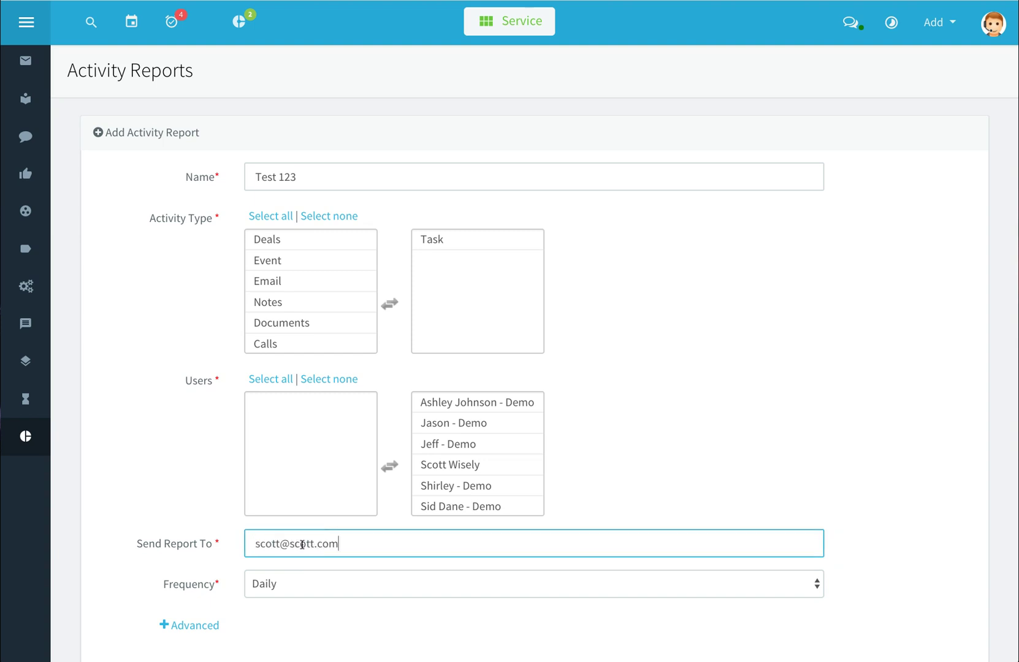
key(Tab)
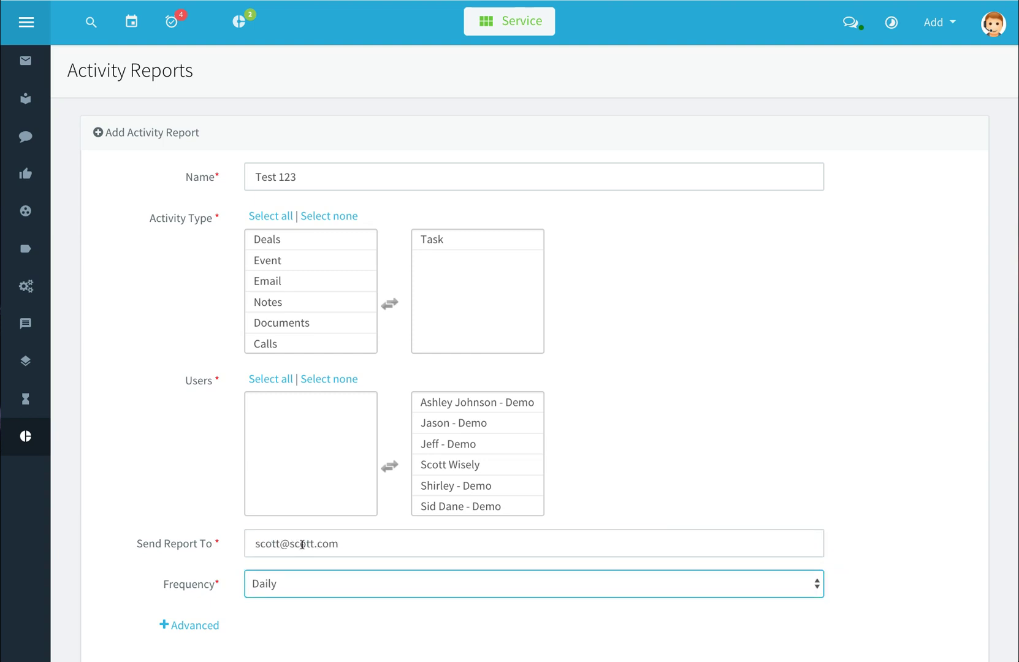
Keep the Daily frequency, check the time zone and send time, and save the report
scroll(407, 612, down, 2)
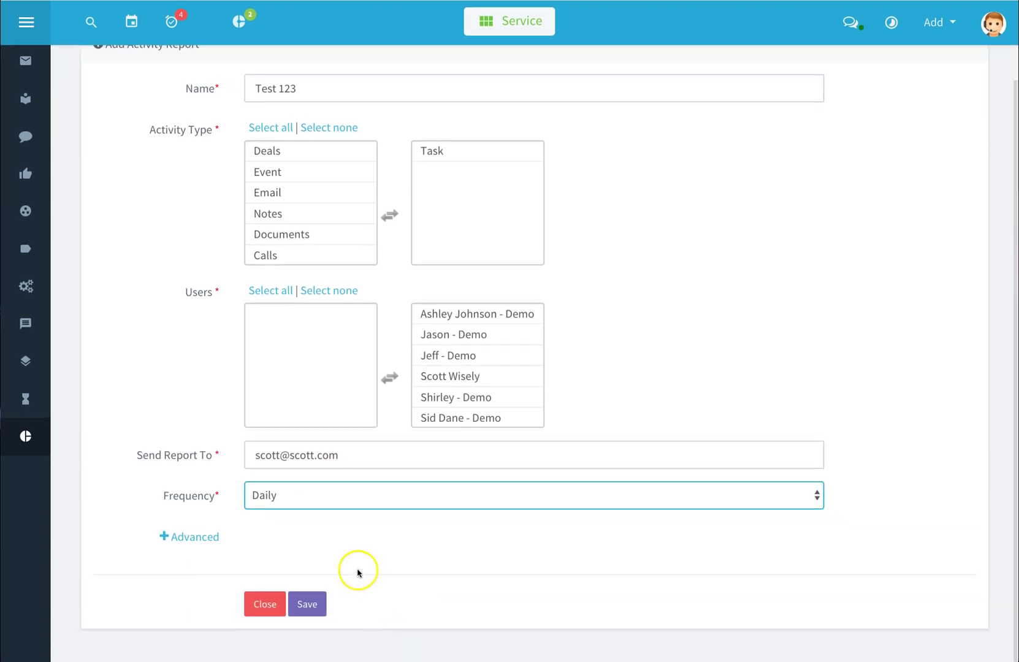
click(203, 542)
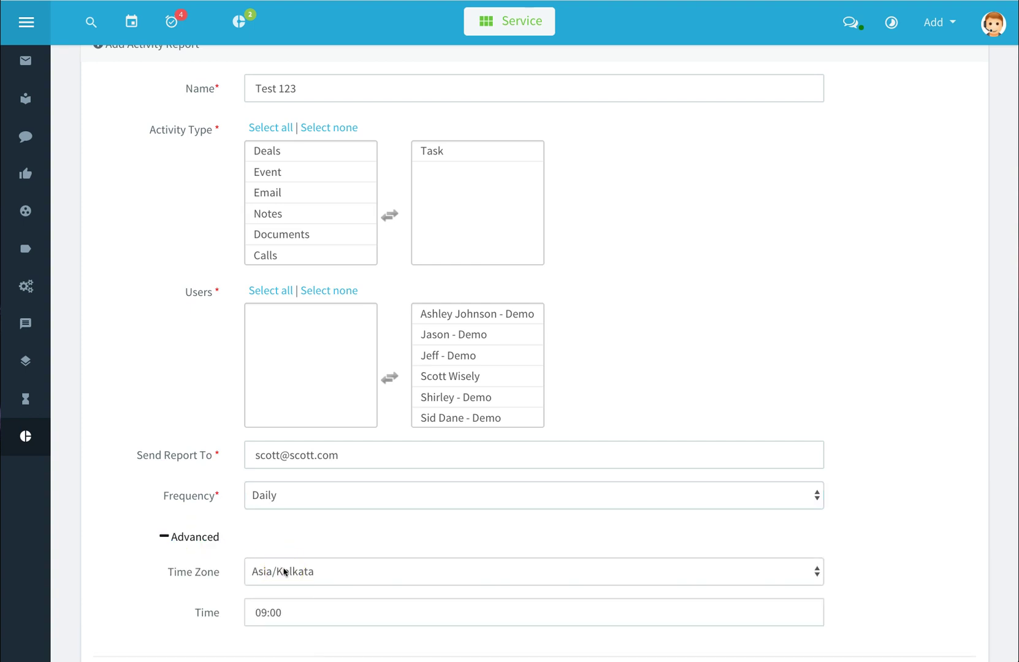
scroll(284, 571, down, 2)
click(288, 539)
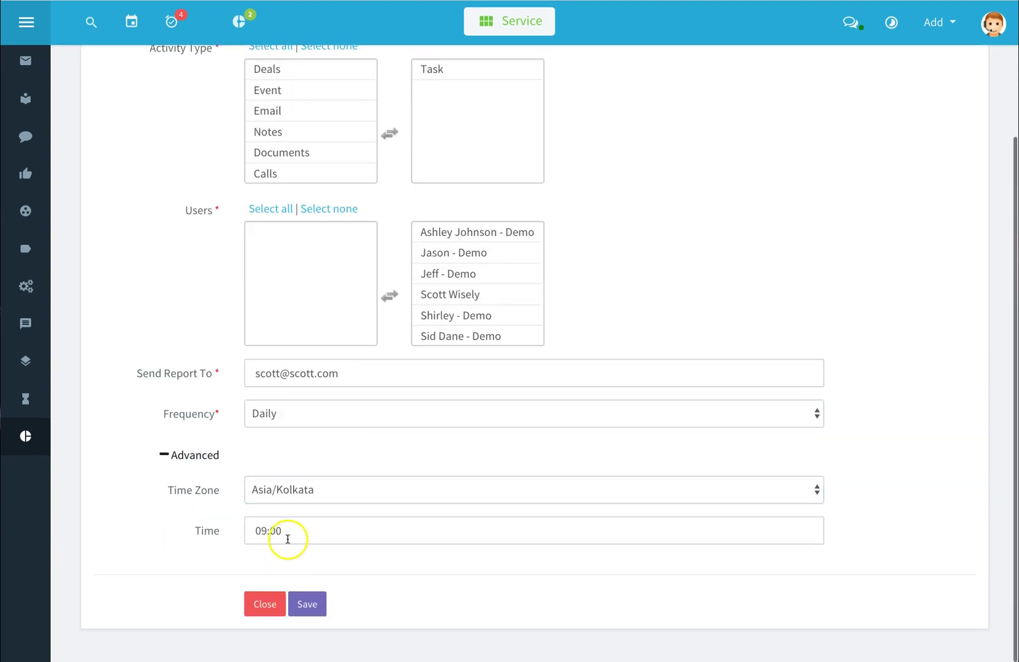
click(295, 535)
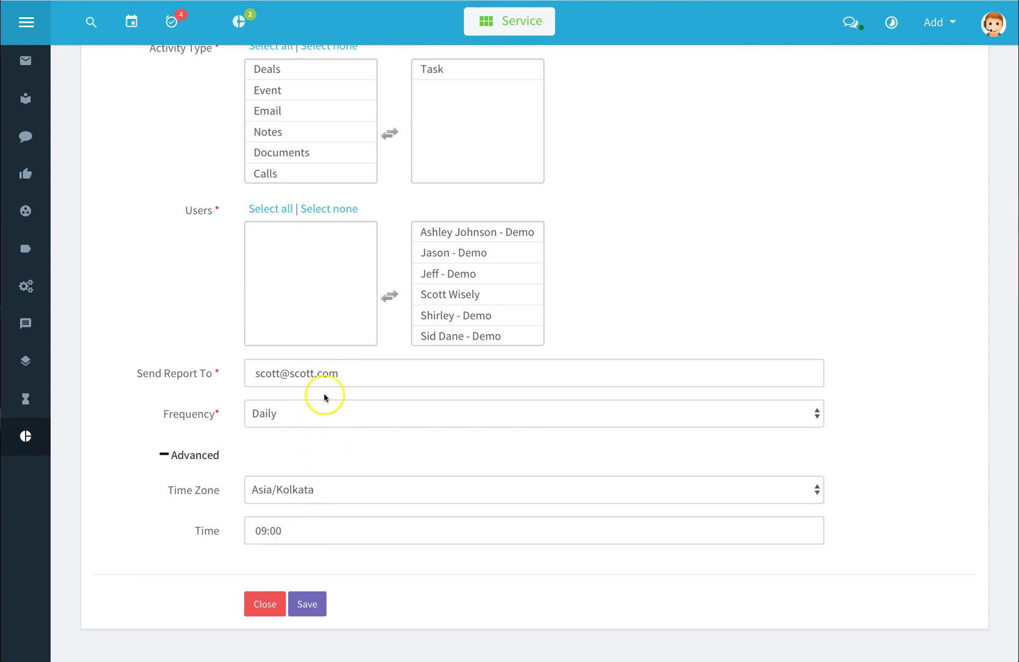
click(308, 604)
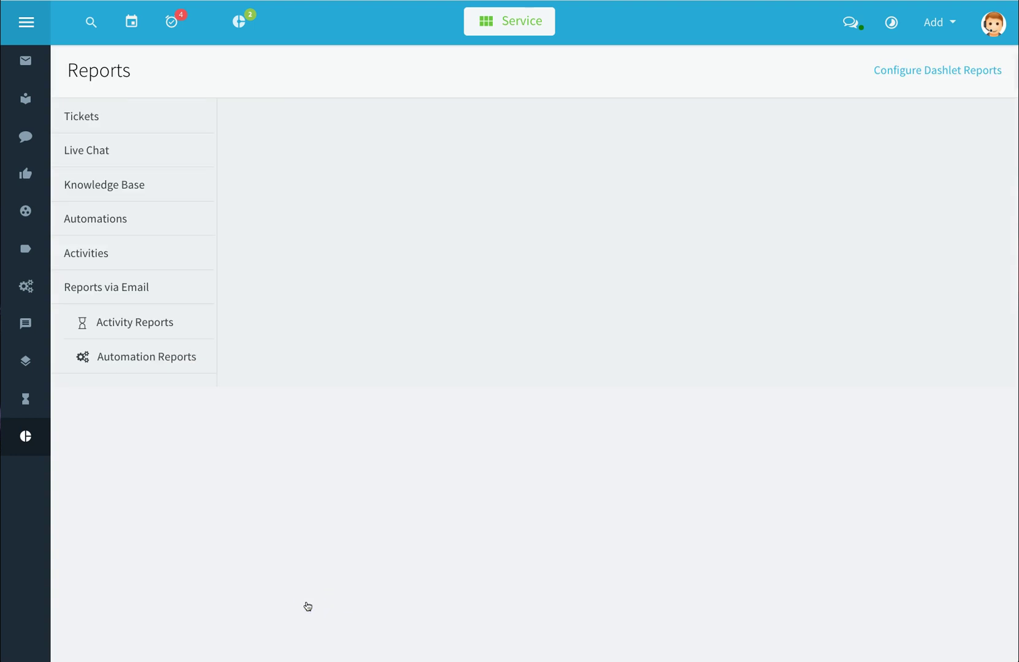
click(307, 606)
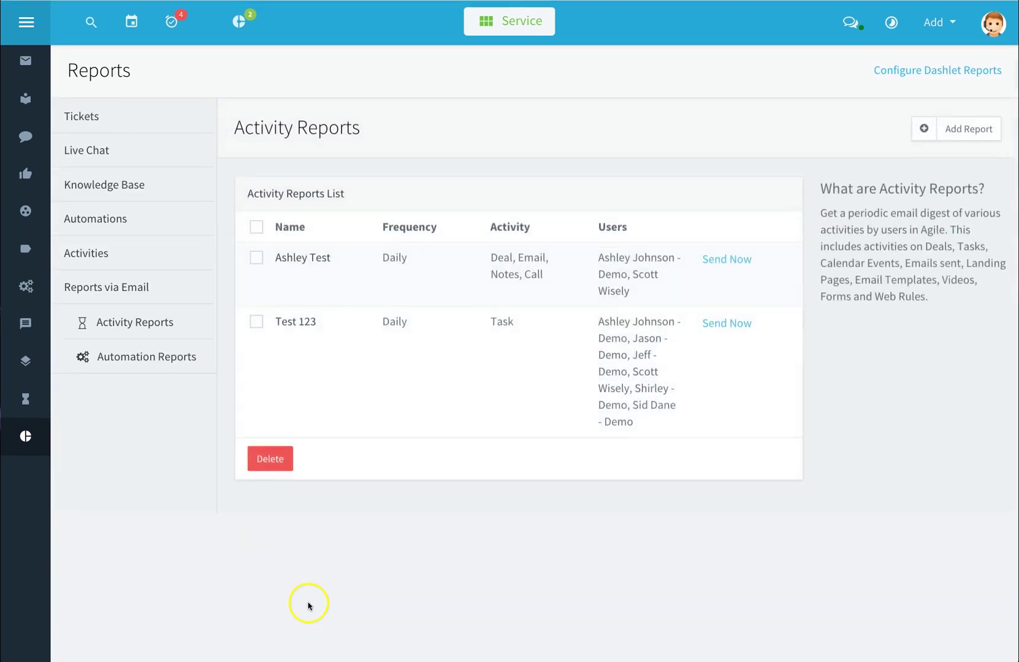